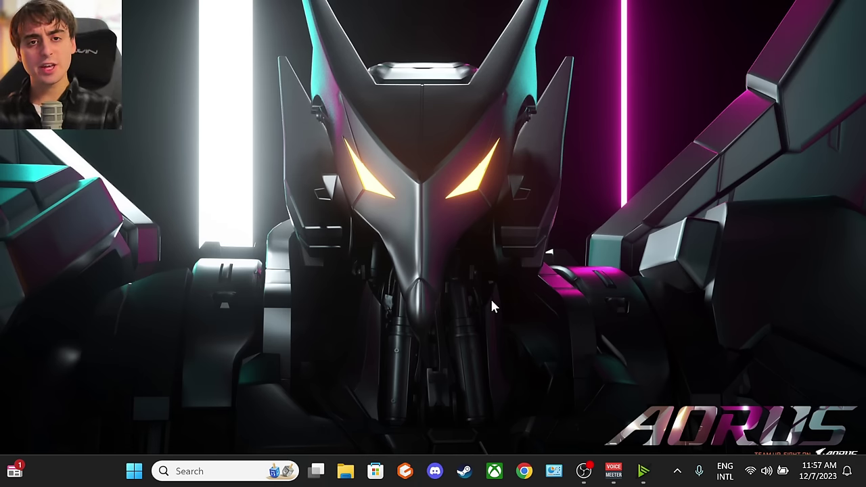
Open Task Manager and display the CPU performance details
key("super+x")
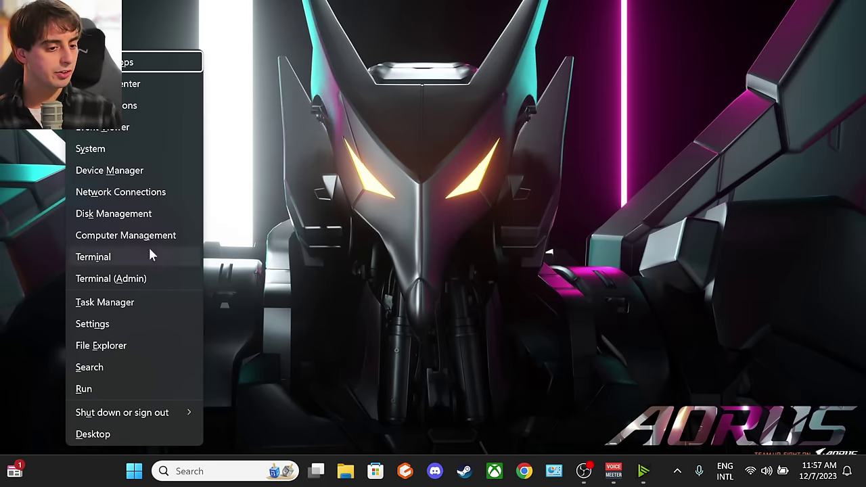
left_click(166, 305)
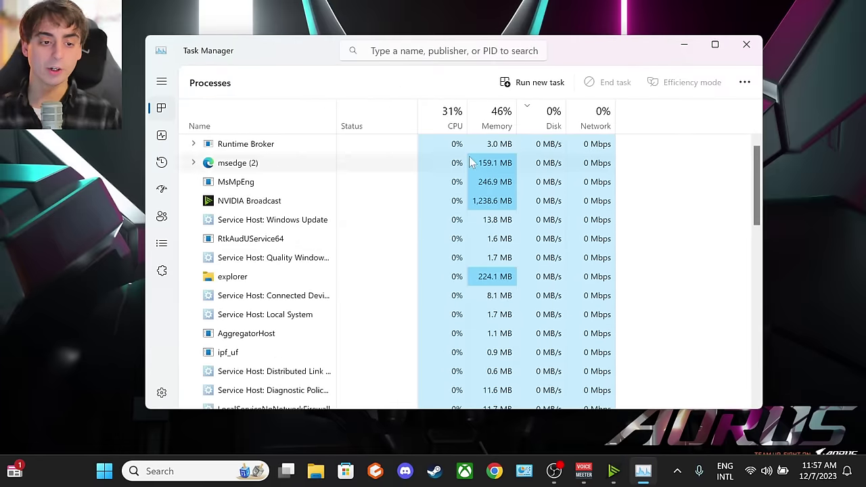
left_click_drag(593, 52, 665, 75)
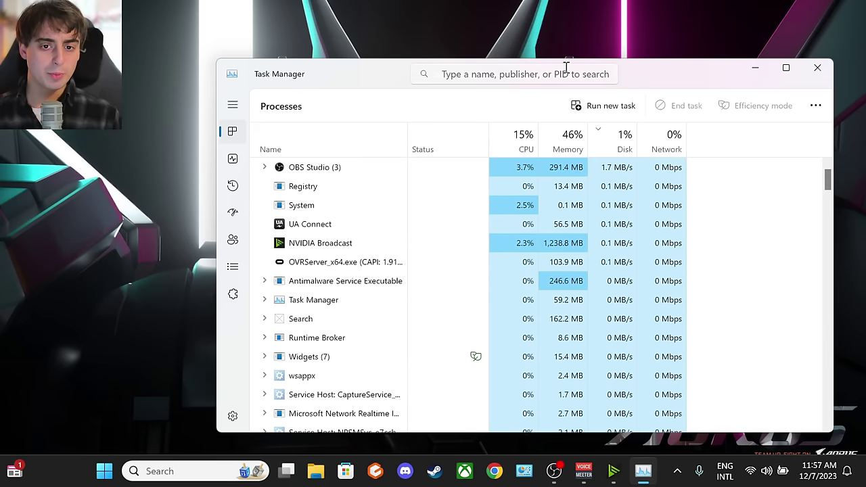
left_click(232, 160)
left_click(359, 156)
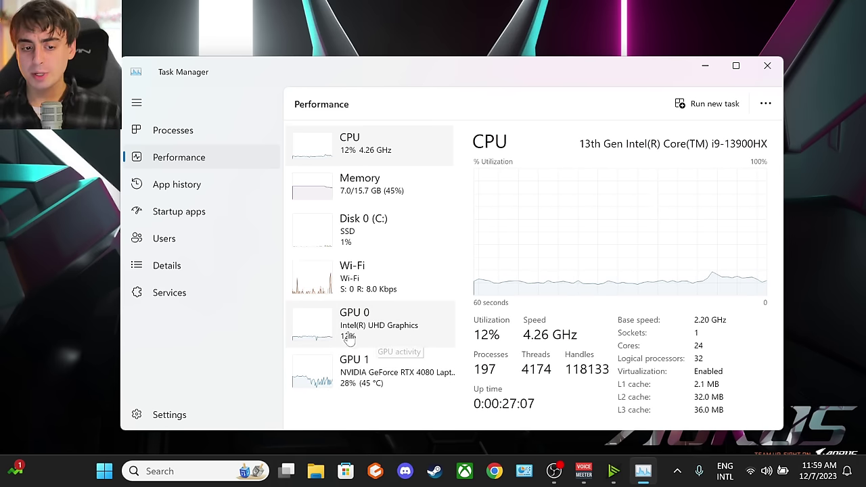
Compare the dedicated and shared GPU memory of the NVIDIA RTX 4080 and Intel UHD Graphics, then close Task Manager
left_click(391, 379)
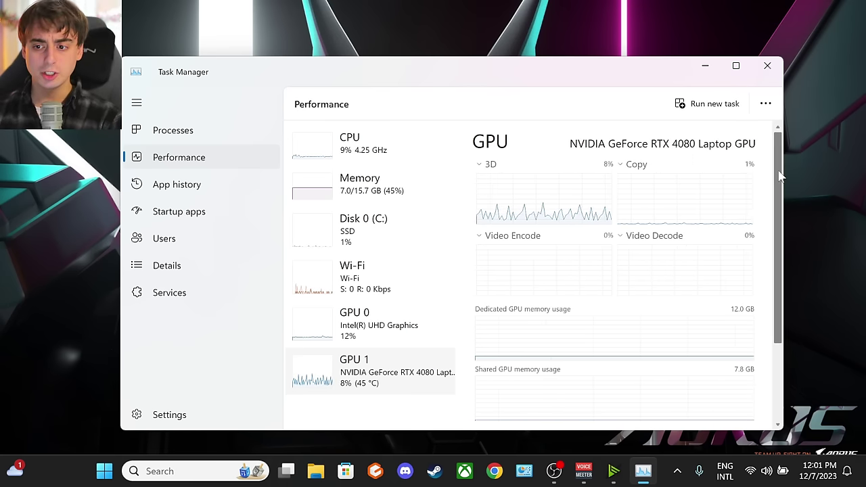
left_click_drag(780, 176, 777, 267)
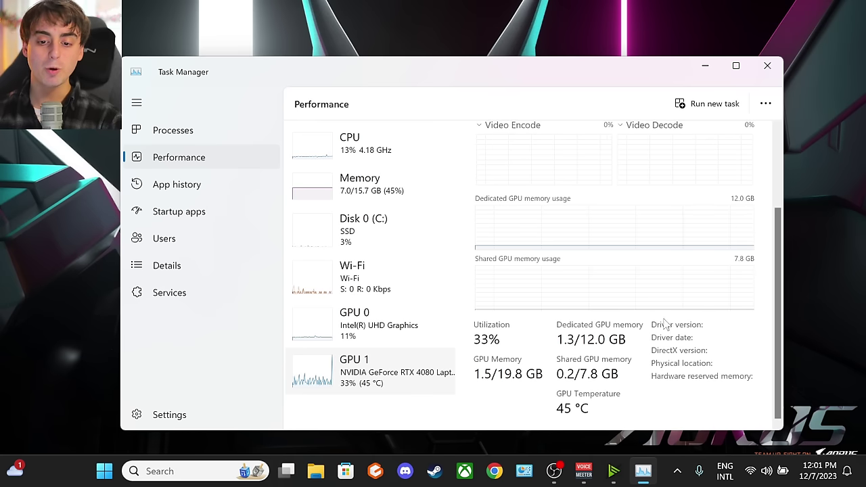
left_click(374, 330)
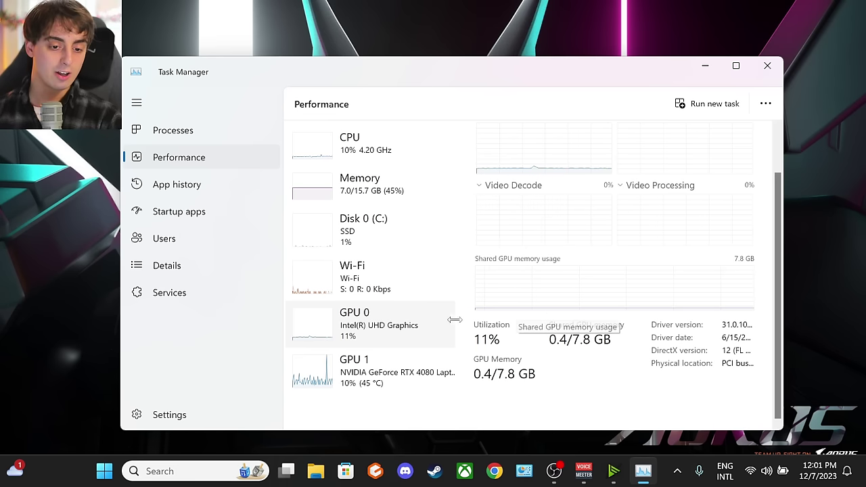
left_click(420, 379)
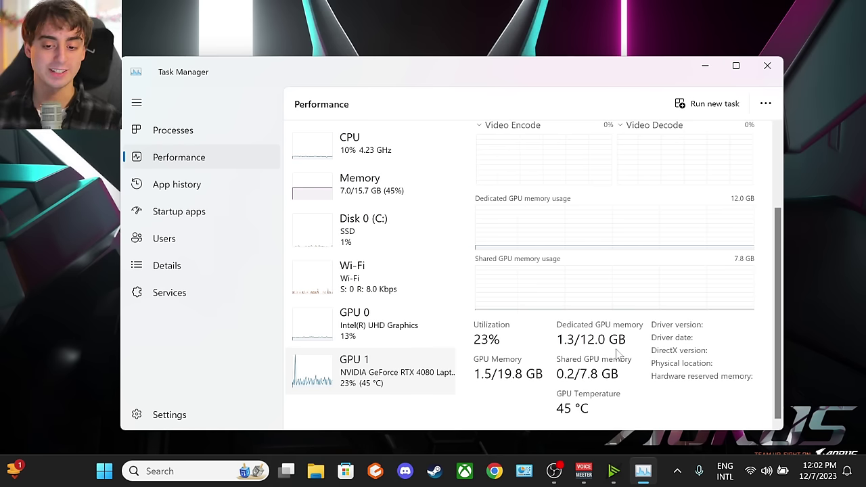
scroll(623, 331, "up", 3)
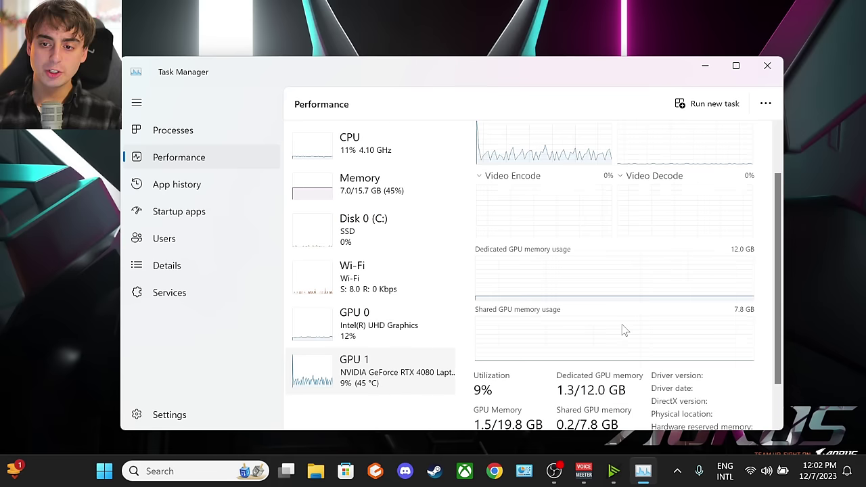
left_click(767, 66)
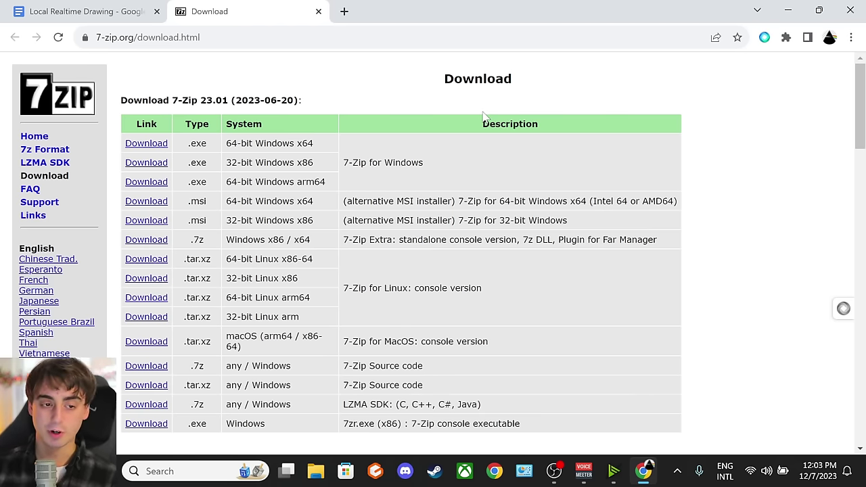
Download the 7-Zip 23.01 .exe installer for 64-bit Windows x64
left_click_drag(314, 142, 255, 142)
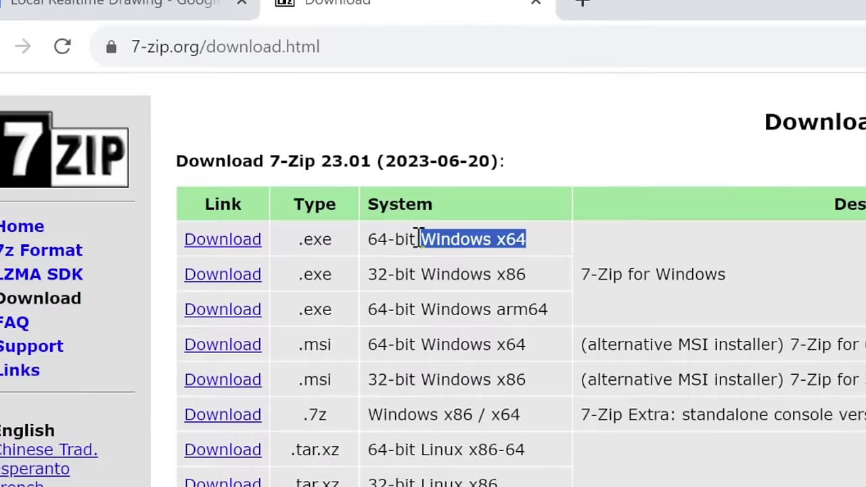
left_click_drag(420, 239, 291, 244)
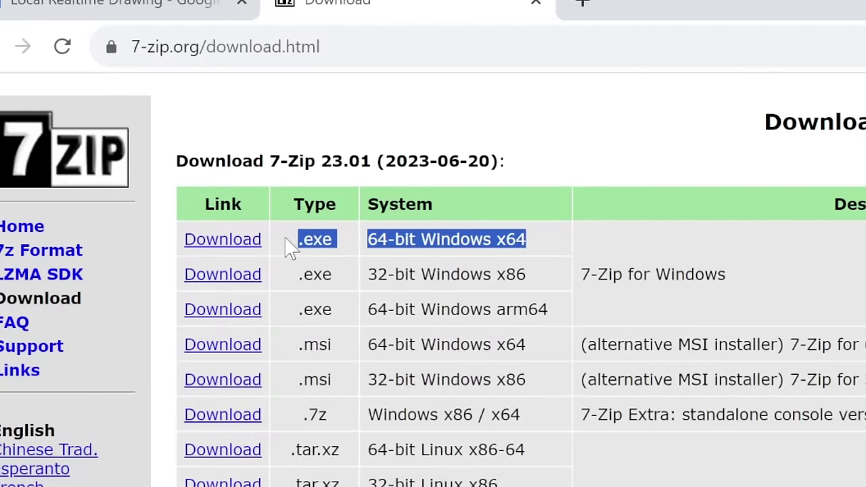
left_click(556, 249)
left_click(223, 239)
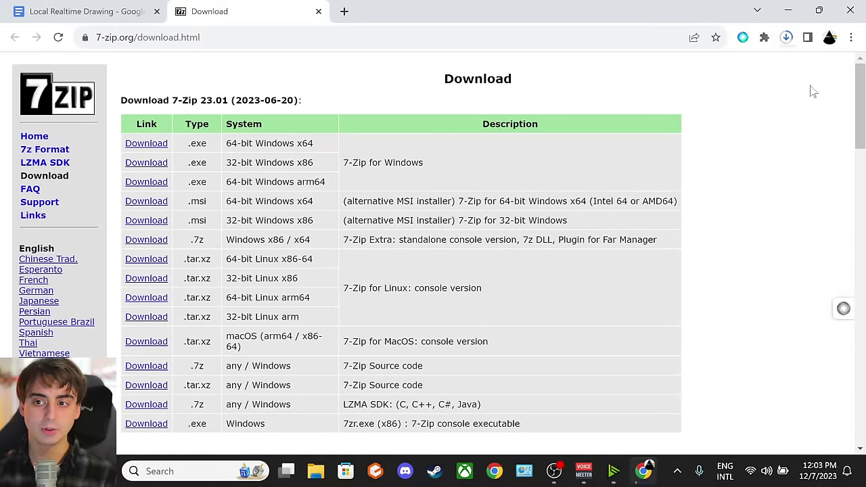
Run the downloaded 7z2301-x64.exe from its folder and install 7-Zip to C:\Program Files\7-Zip\
left_click(787, 37)
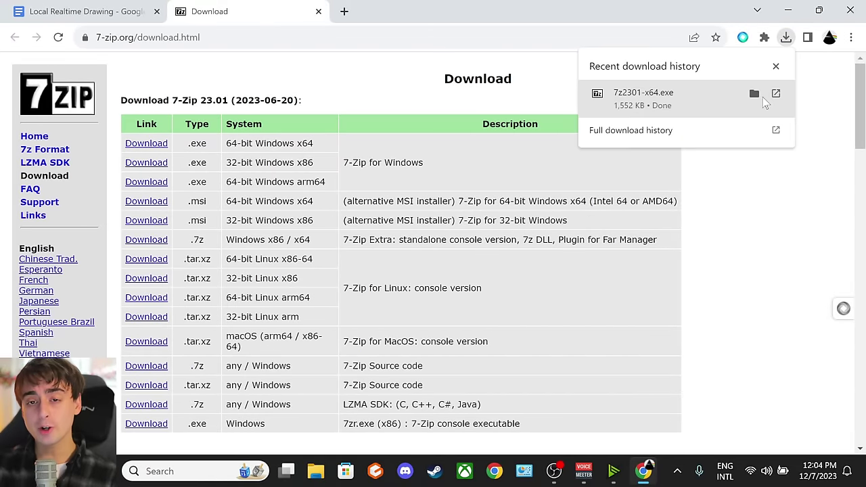
left_click(756, 93)
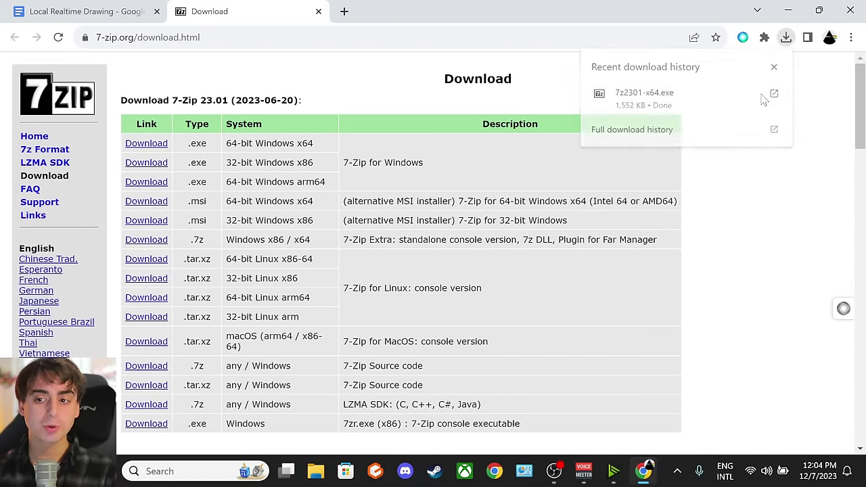
left_click_drag(474, 42, 497, 132)
double_click(371, 230)
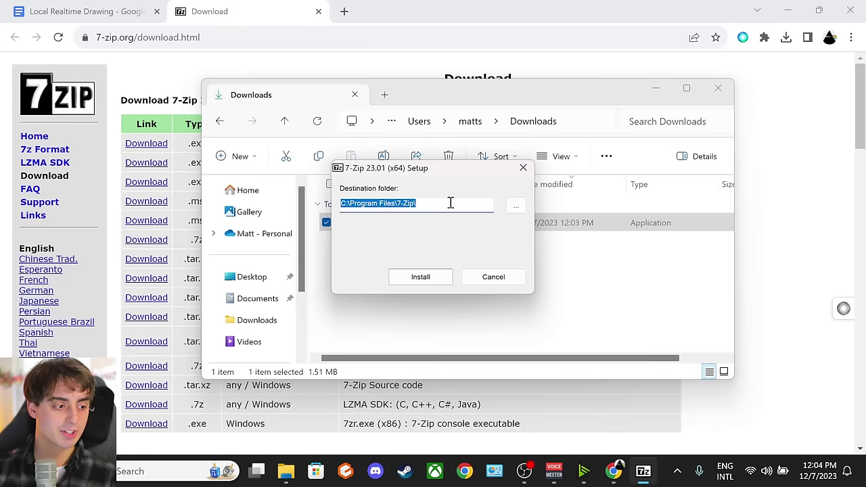
left_click(421, 278)
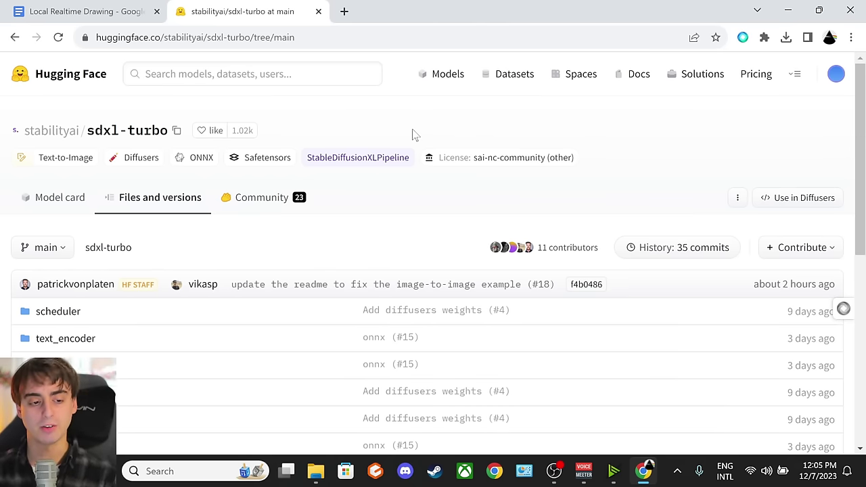
Download sd_xl_turbo_1.0.safetensors from the sdxl-turbo repository files and check the download's progress
left_click_drag(857, 146, 697, 346)
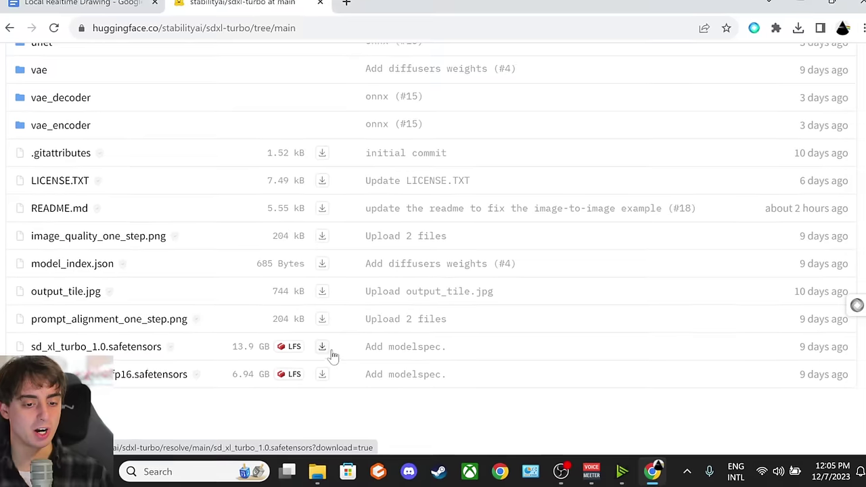
left_click(323, 346)
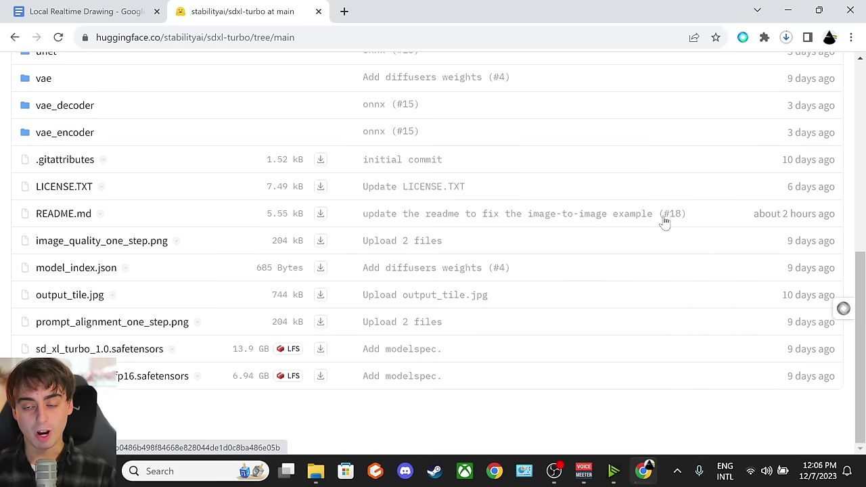
left_click(788, 39)
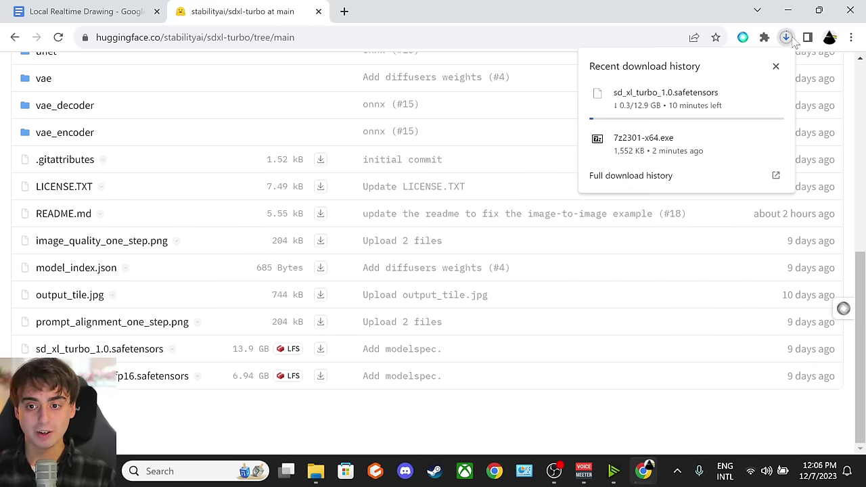
left_click(212, 65)
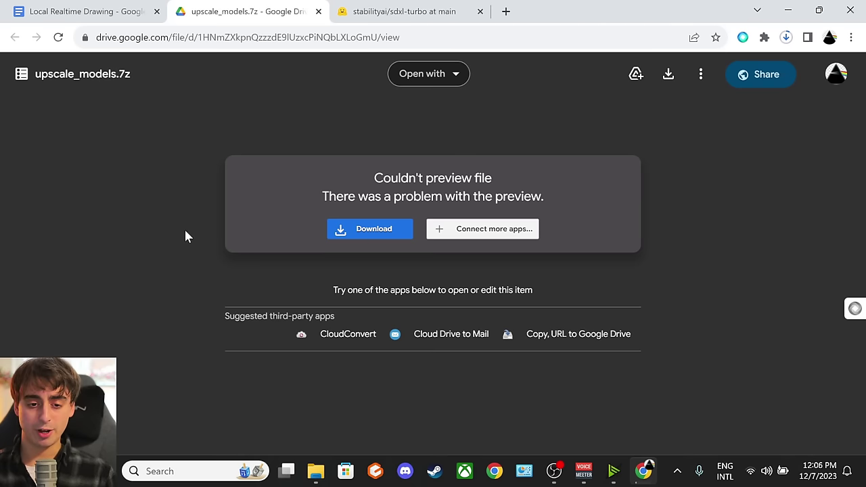
Download upscale_models.7z from Google Drive, proceeding without the virus scan, and return to the previous page
left_click(369, 238)
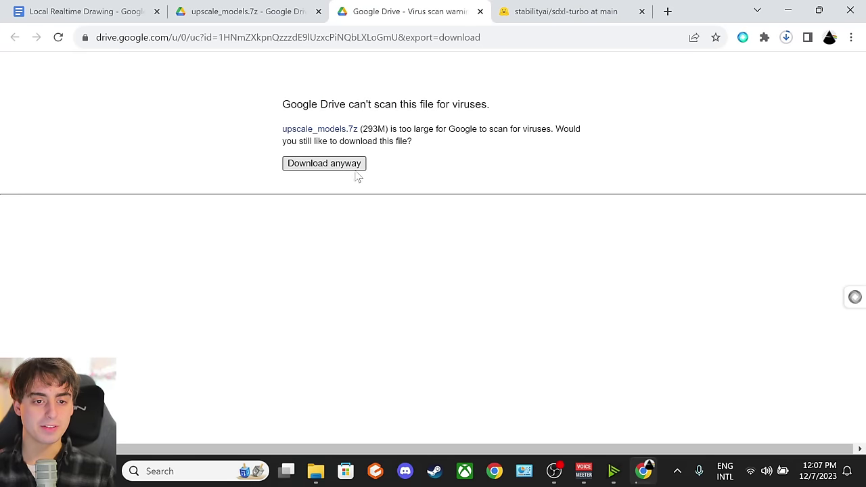
left_click_drag(351, 176, 261, 95)
left_click(238, 123)
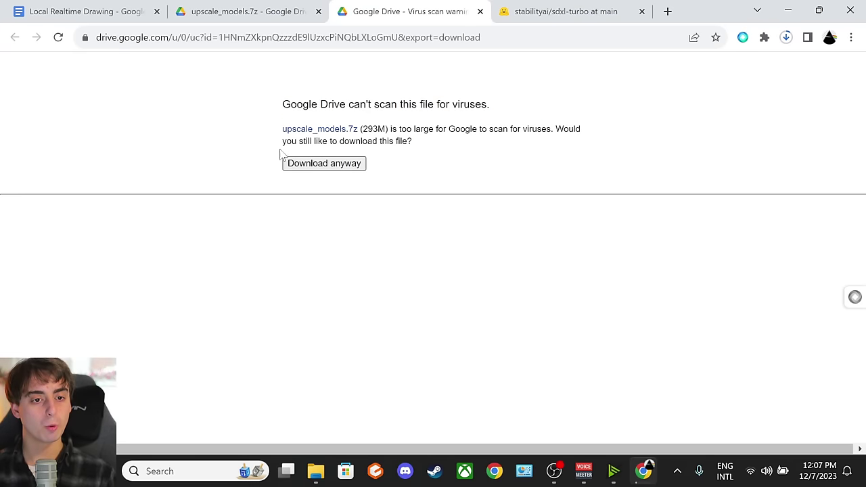
left_click(319, 170)
key("ctrl+shift+Tab")
key("alt+Left")
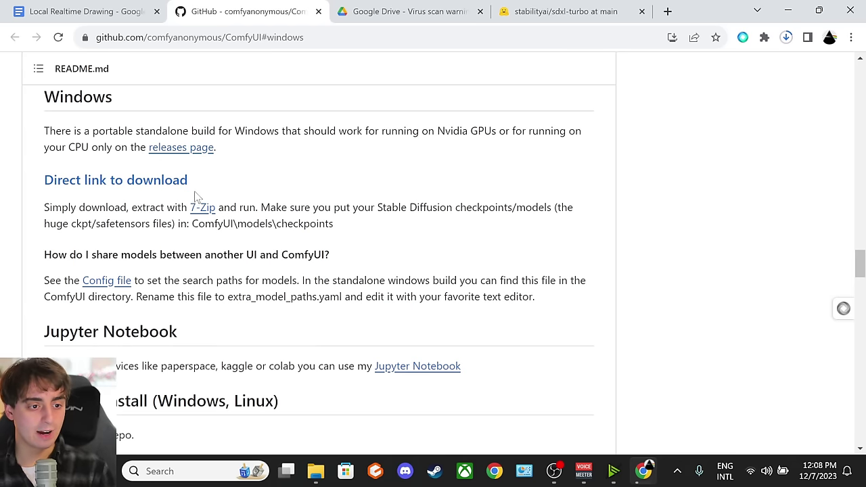
Download the portable ComfyUI build through the direct link in the README's Windows section and check its progress
scroll(861, 264, "up", 1)
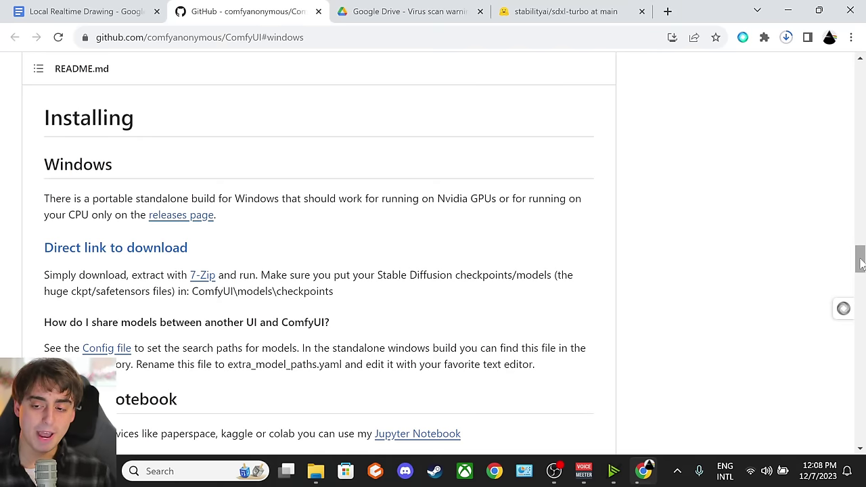
mouse_move(861, 264)
left_mouse_down()
mouse_move(860, 272)
mouse_move(850, 264)
left_mouse_up()
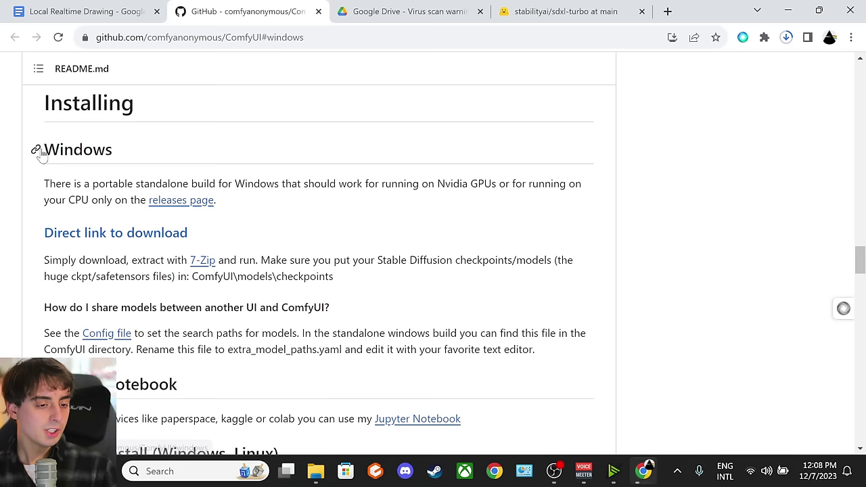
left_click(102, 236)
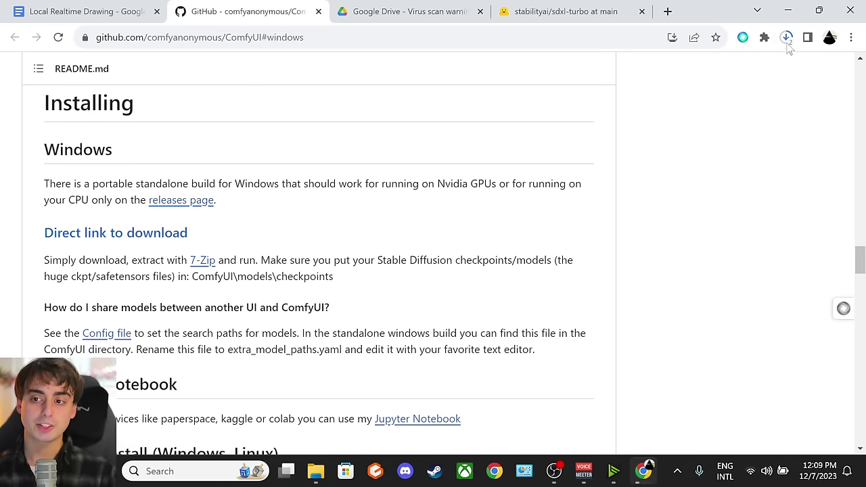
left_click(786, 40)
mouse_move(636, 130)
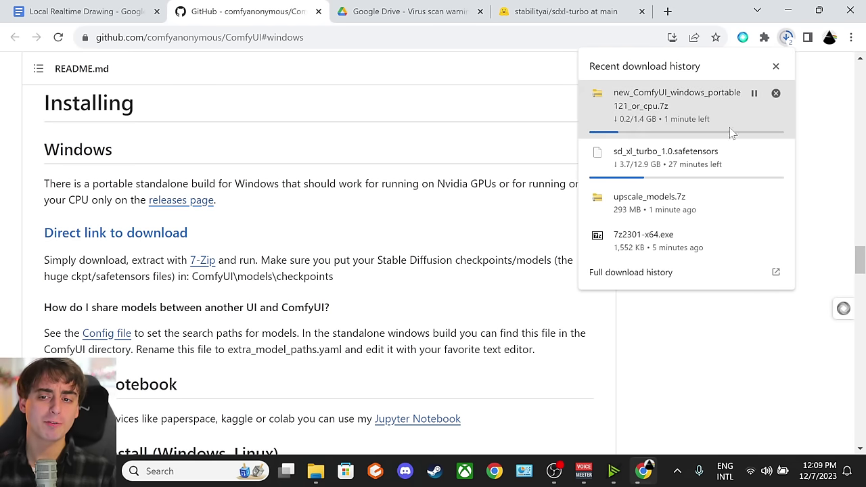
left_click(837, 129)
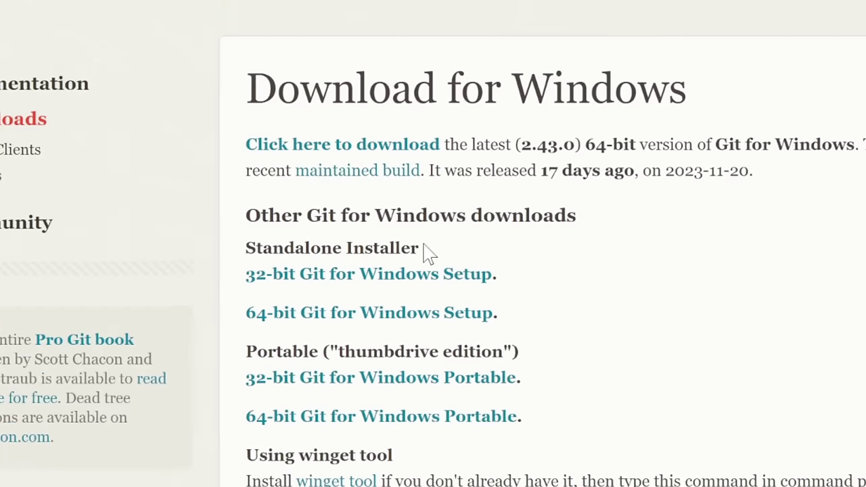
Download the 64-bit standalone installer of Git 2.43.0 for Windows and show it in the Downloads folder
left_click_drag(423, 246, 246, 249)
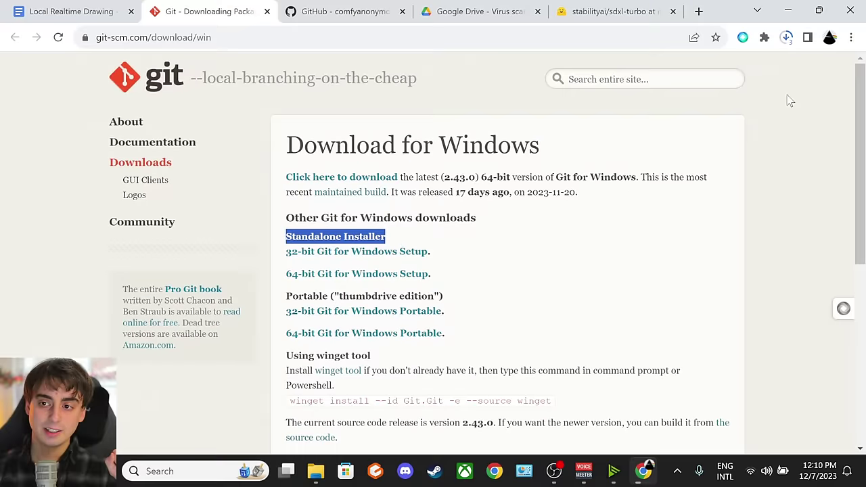
left_click(787, 102)
left_click(788, 37)
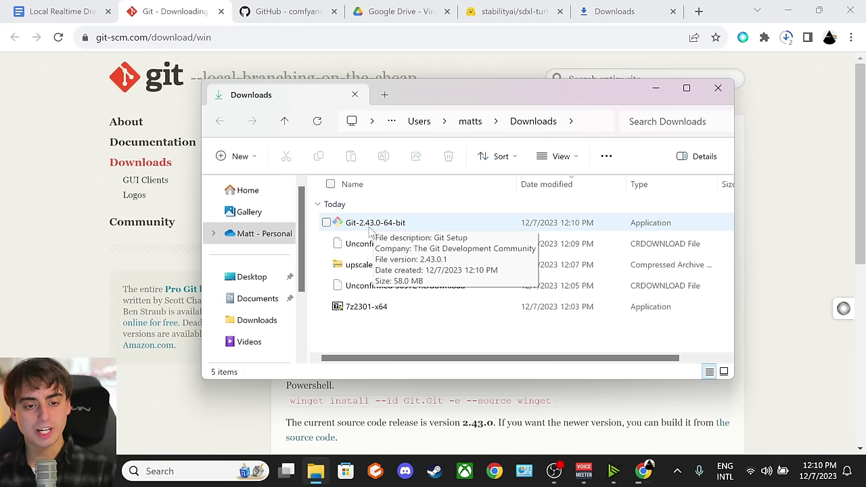
Install Git 2.43.0 from the downloaded installer with all default options and finish setup without viewing the release notes
double_click(366, 228)
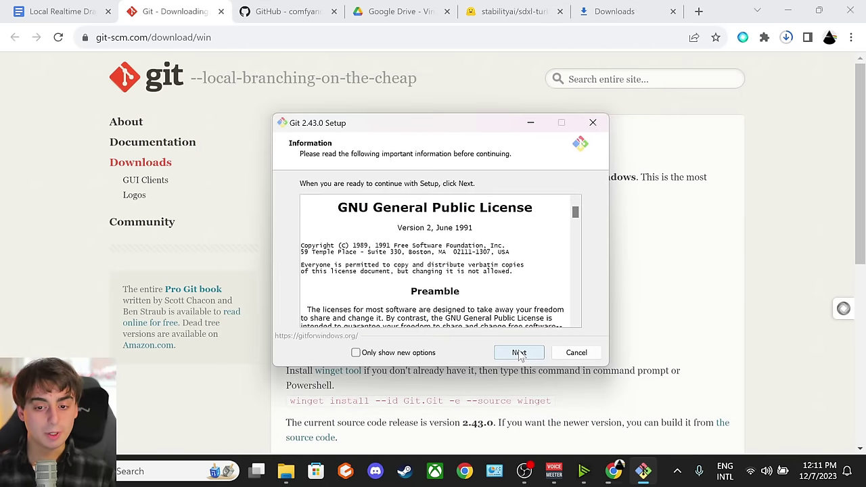
left_click(519, 353)
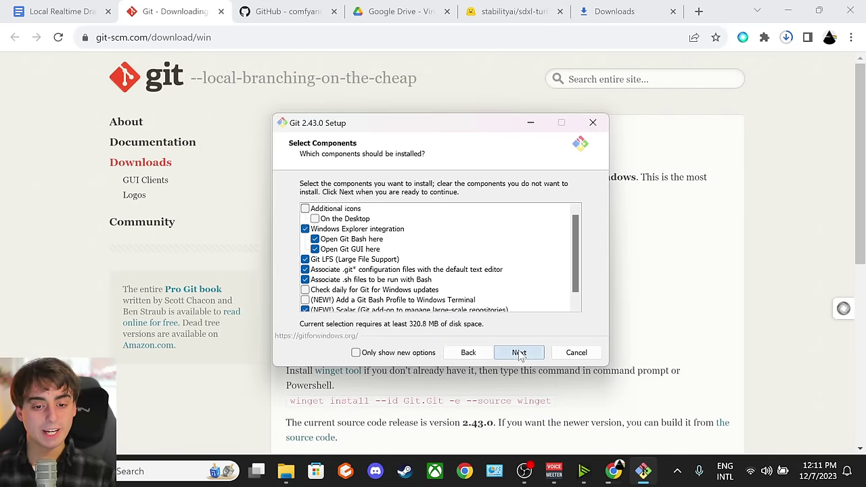
left_click(519, 353)
left_click(519, 353)
left_click(520, 353)
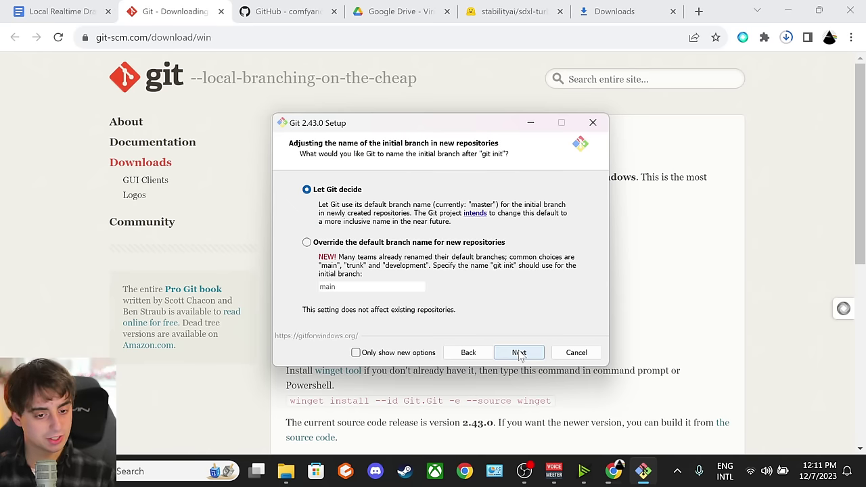
left_click(519, 353)
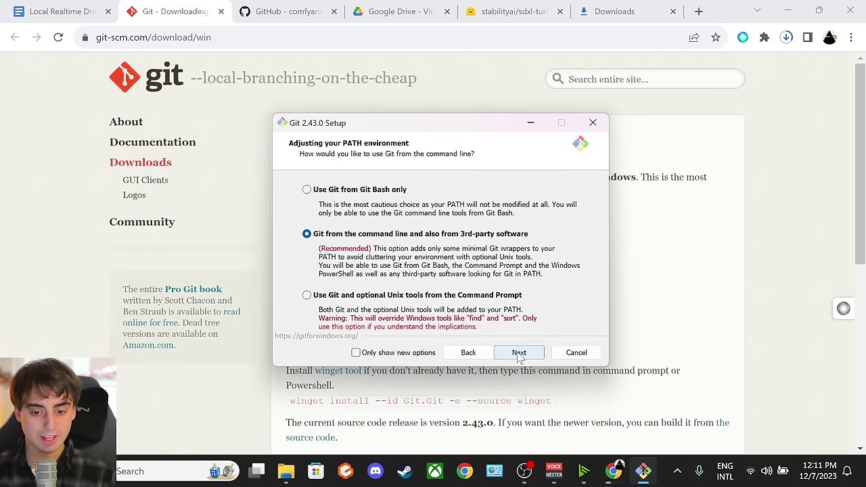
left_click(519, 352)
left_click(519, 353)
left_click(519, 352)
left_click(519, 353)
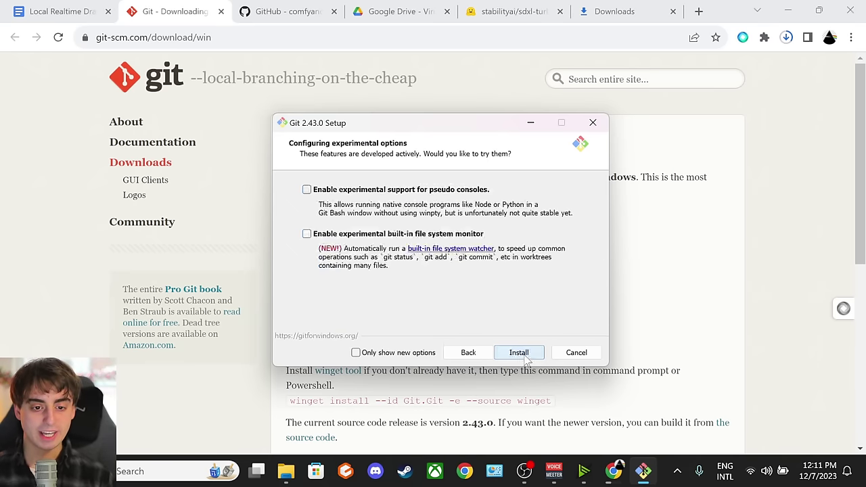
left_click(519, 353)
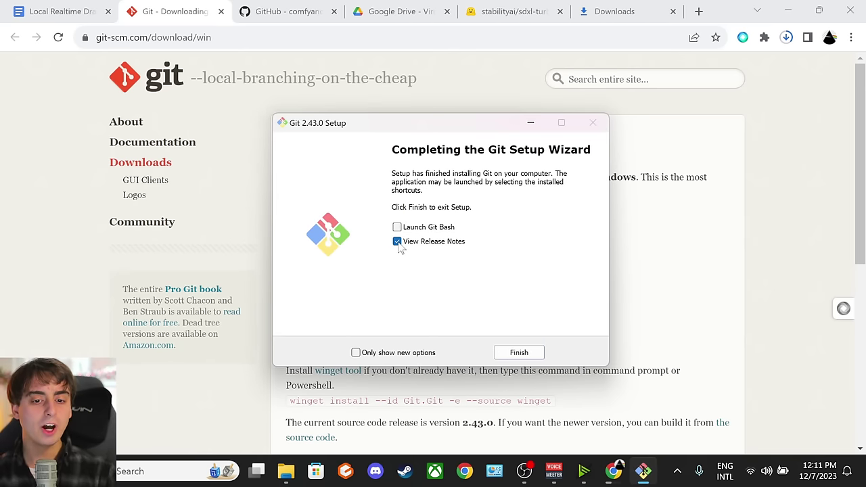
left_click(398, 244)
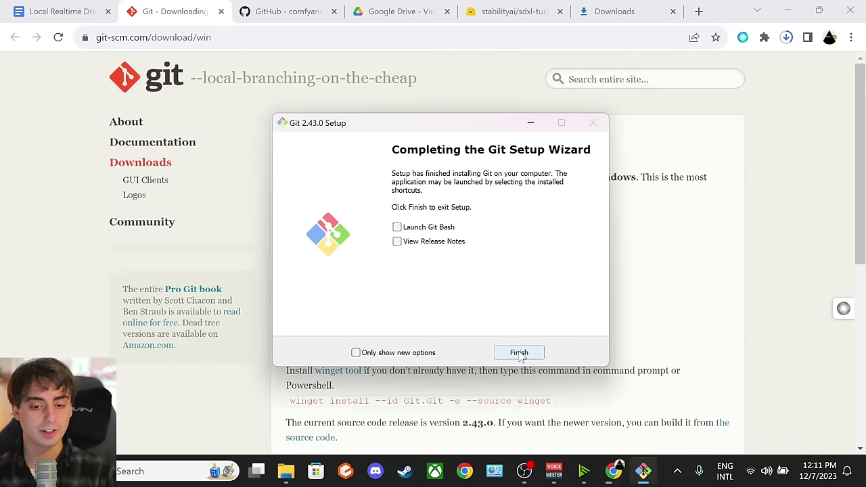
left_click(519, 354)
Open install-manager-for-portable-version.bat from the ComfyUI-Manager README, copy both of its command lines, and return to the browser's downloads list
key("alt+Left")
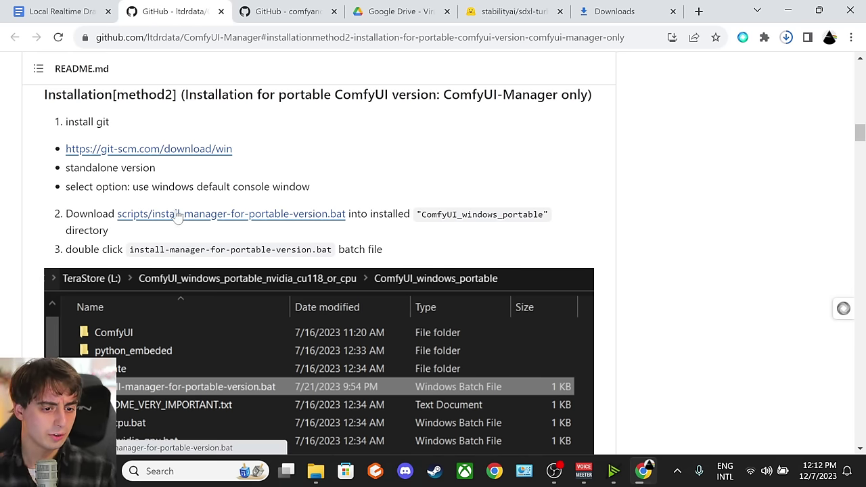
left_click(230, 214)
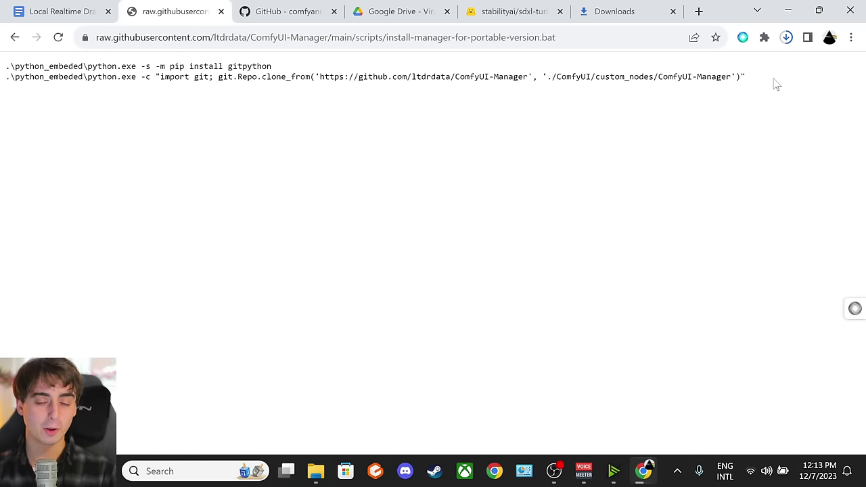
left_click_drag(758, 80, 5, 64)
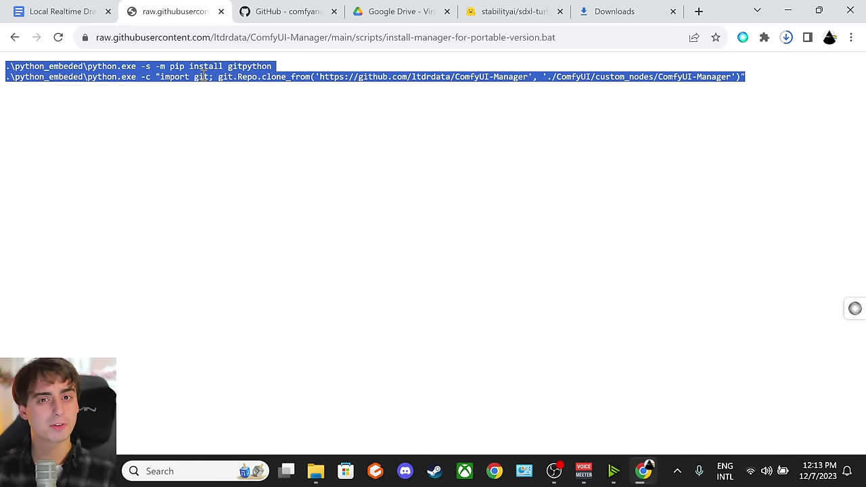
right_click(179, 69)
left_click(248, 77)
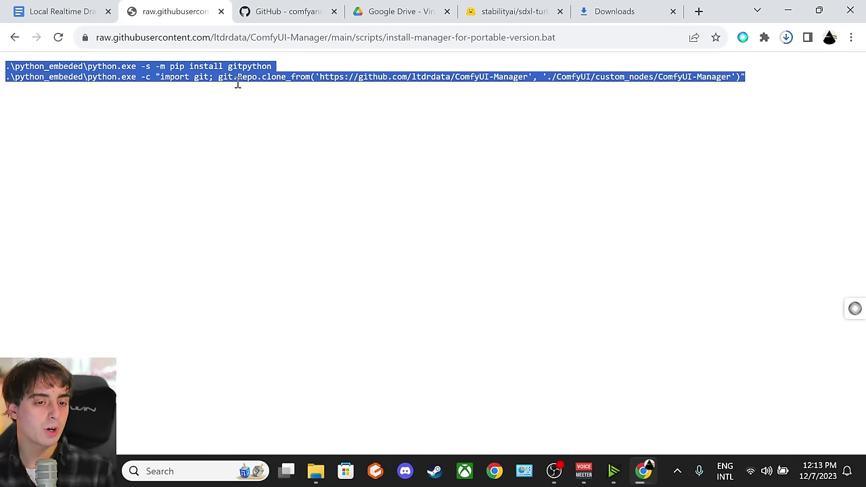
left_click(612, 11)
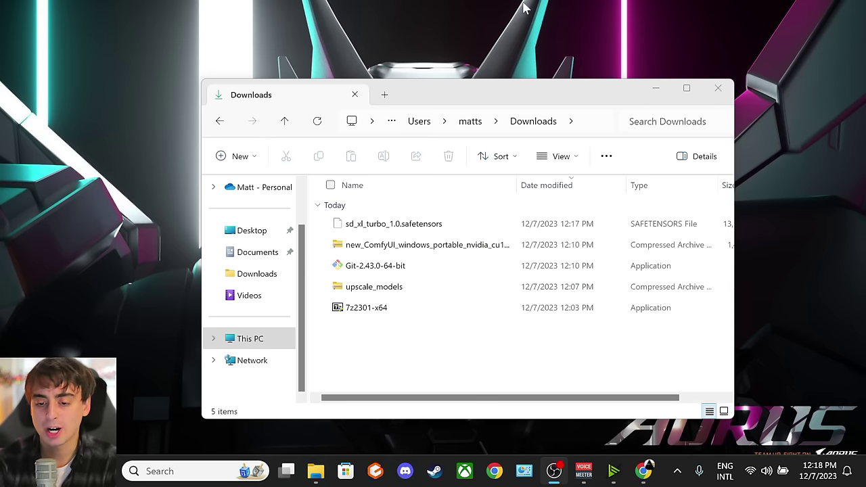
For the new_ComfyUI_windows_portable archive in Downloads, start choosing another app on the PC to open .7z files
left_click_drag(489, 94, 451, 73)
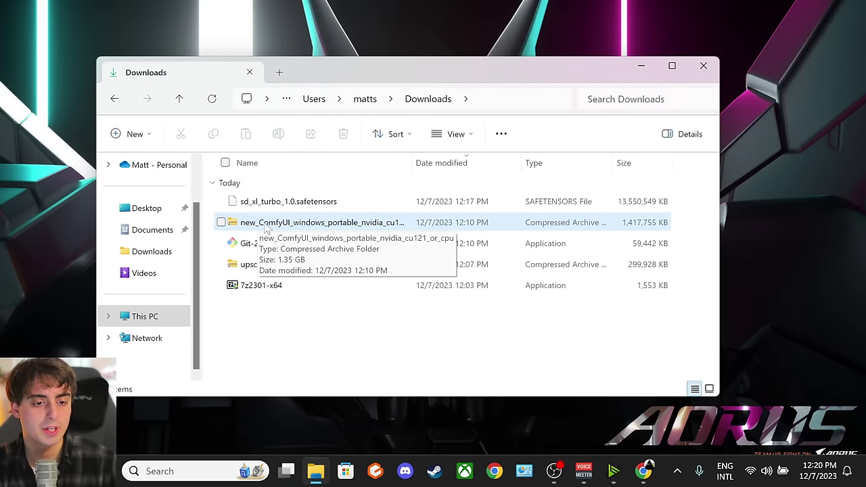
right_click(296, 224)
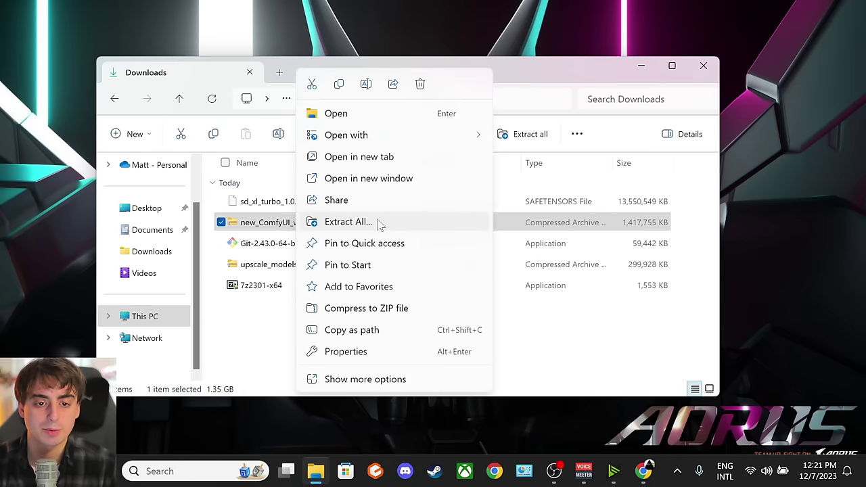
mouse_move(393, 135)
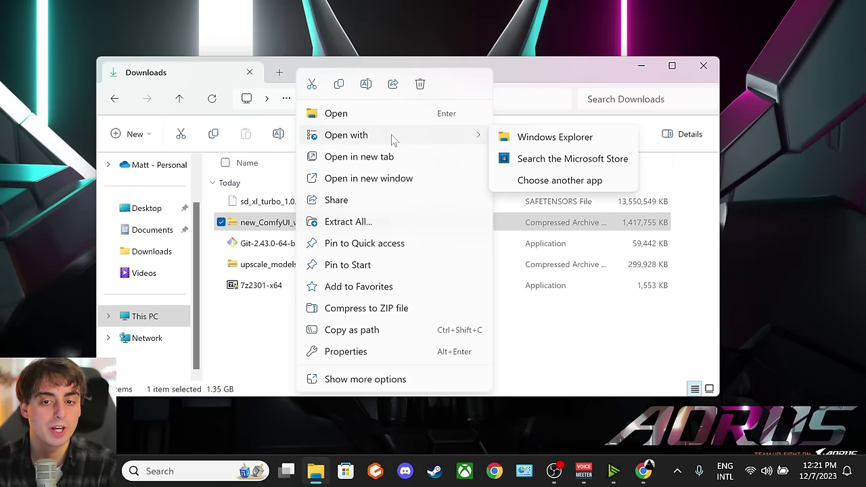
left_click(560, 182)
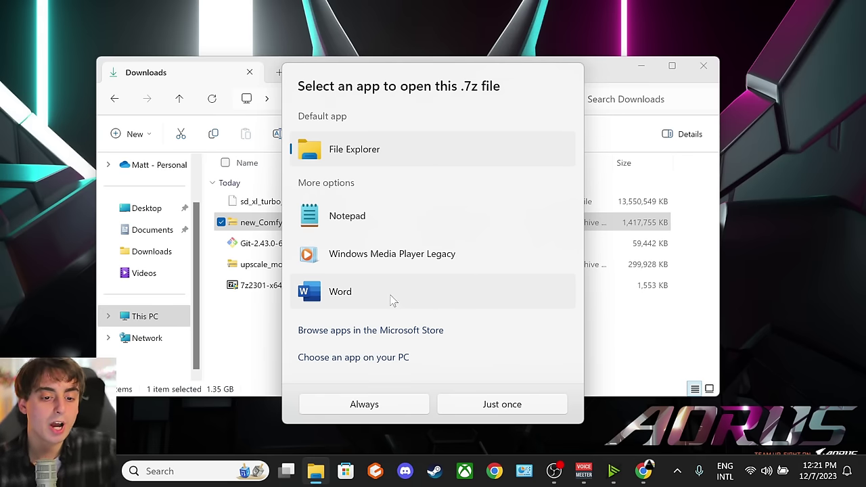
left_click(404, 363)
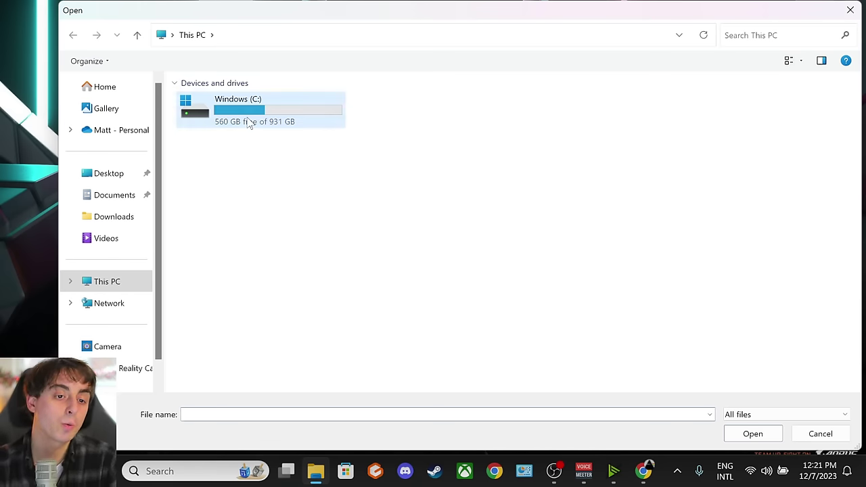
Pick 7zFM from the 7-Zip installation in Program Files on drive C and set it to always open .7z files
double_click(248, 123)
left_click(200, 149)
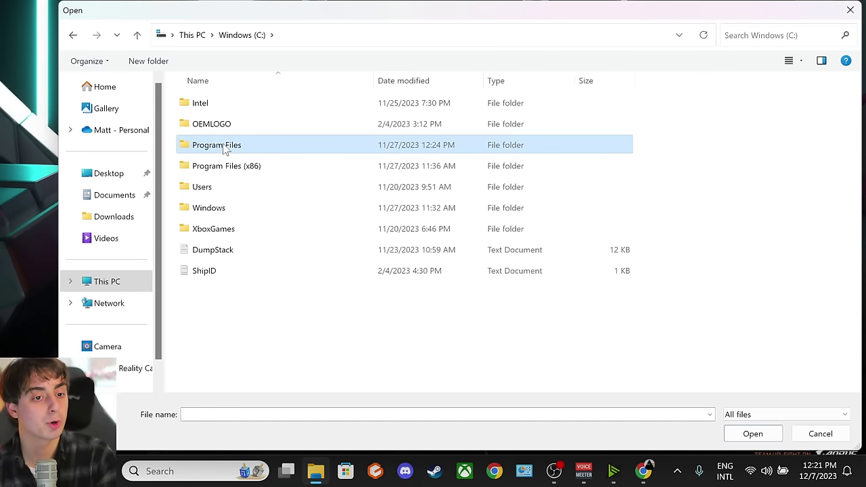
double_click(227, 148)
double_click(235, 110)
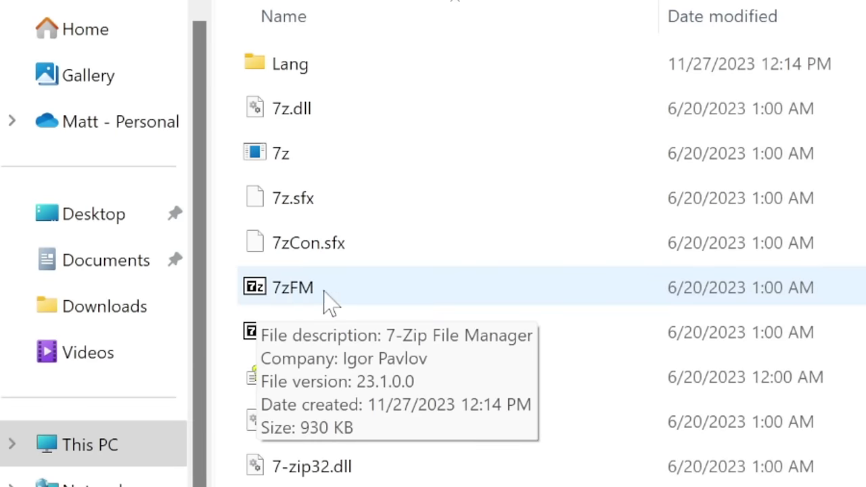
left_click(632, 304)
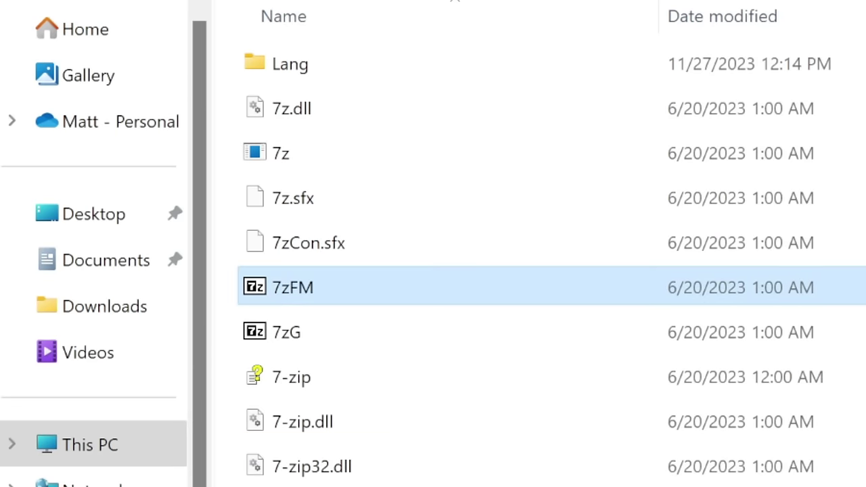
key("Return")
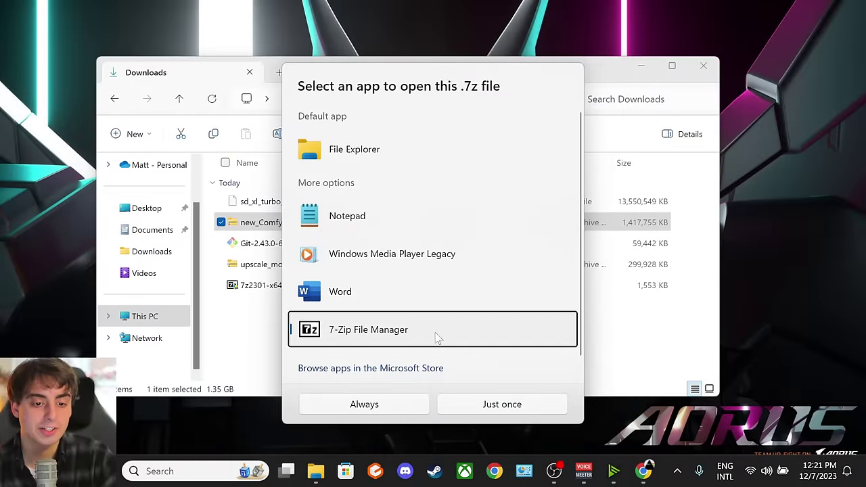
scroll(377, 311, "down", 1)
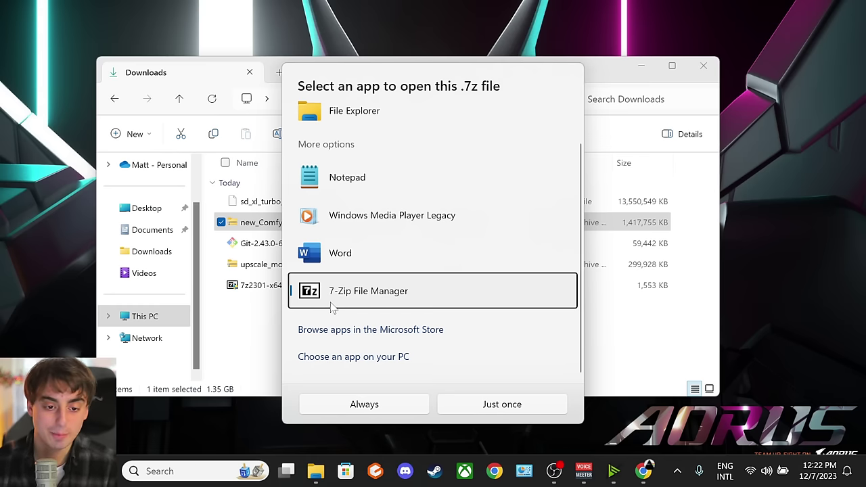
left_click(366, 405)
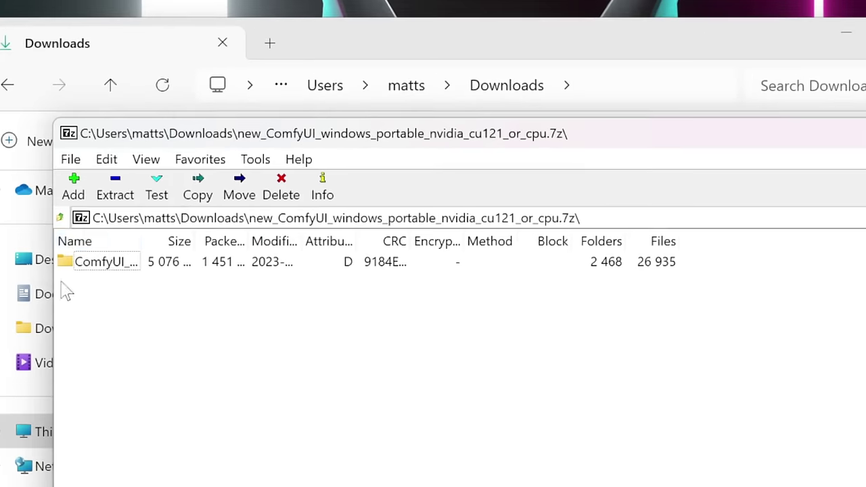
Extract the ComfyUI_windows_portable folder from the opened archive to the desktop
left_click(96, 265)
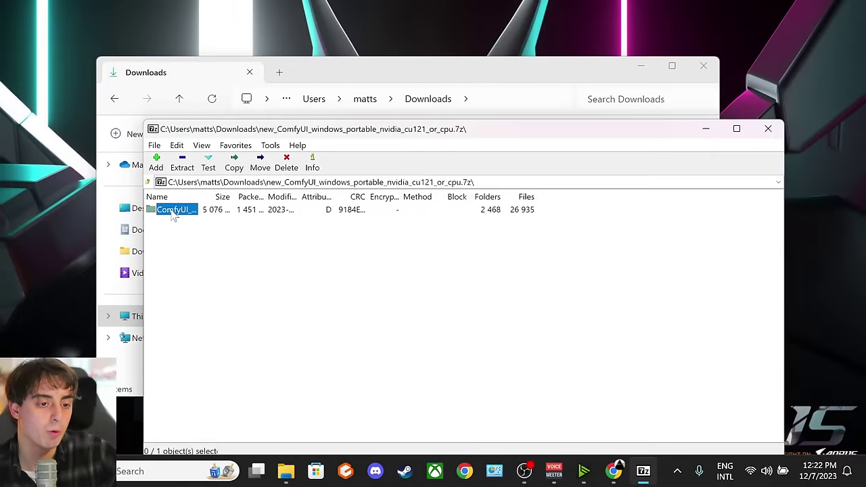
left_click(103, 294)
left_click(161, 211)
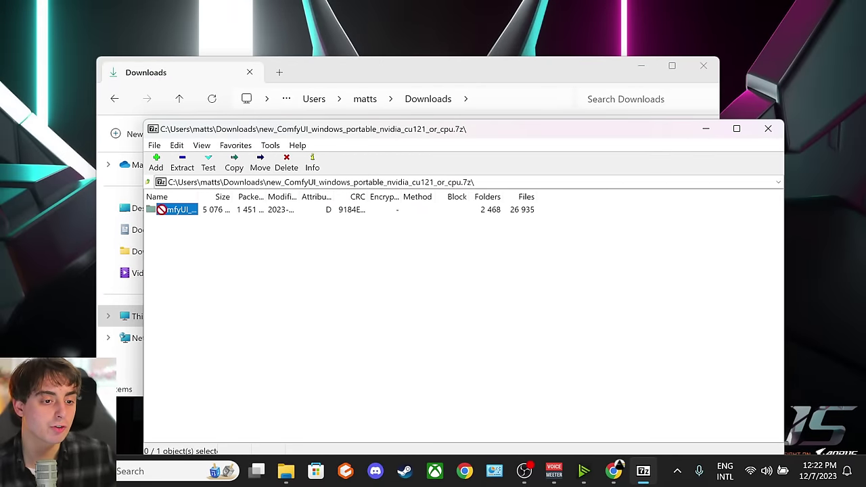
left_click_drag(334, 32, 360, 39)
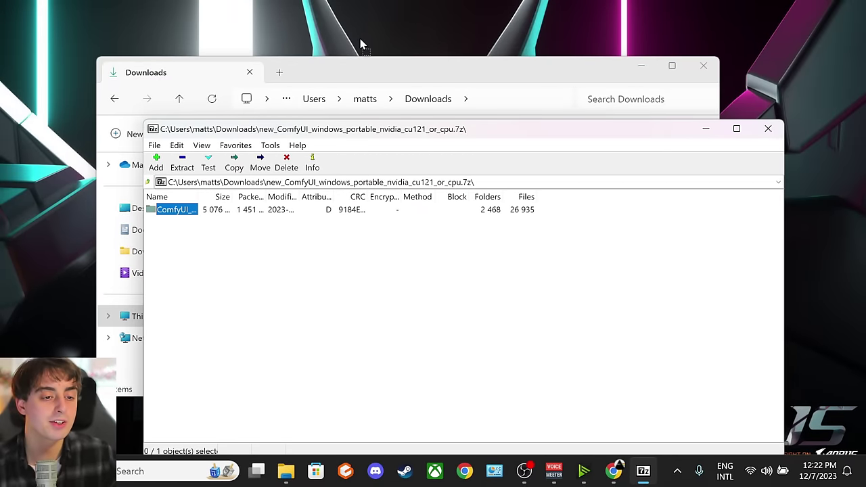
left_click_drag(361, 40, 399, 28)
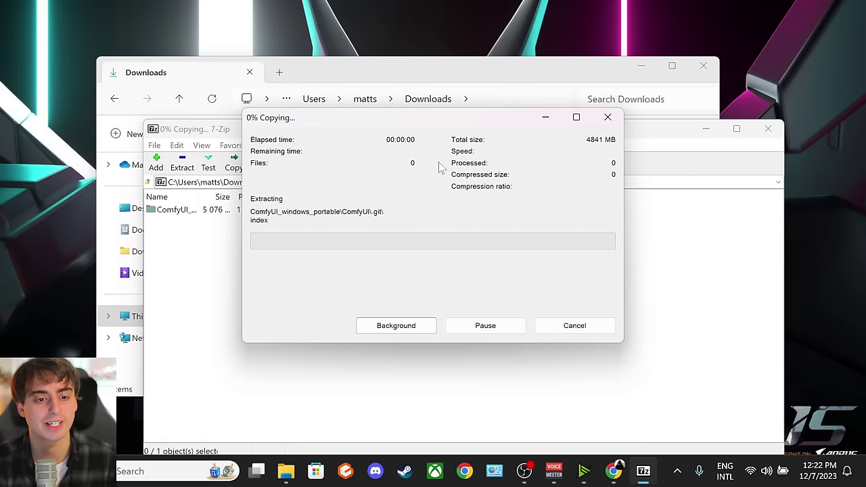
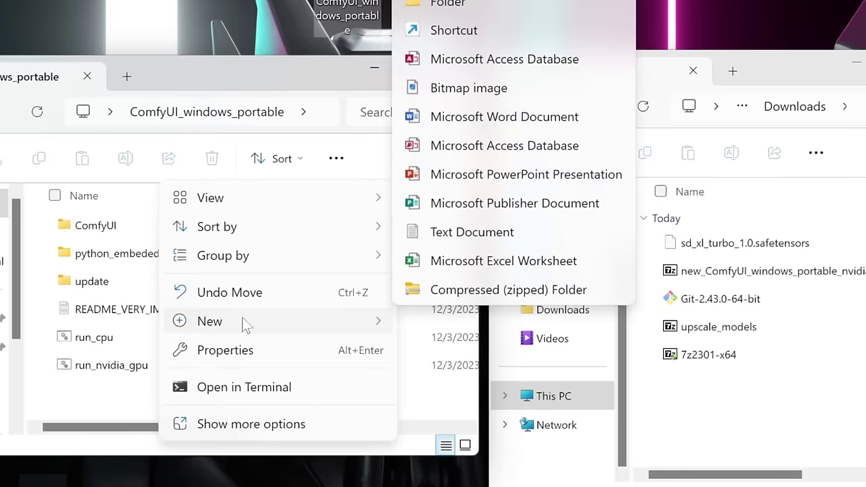
Create a text document named Subscribe in the ComfyUI_windows_portable folder and open it for editing
left_click(466, 233)
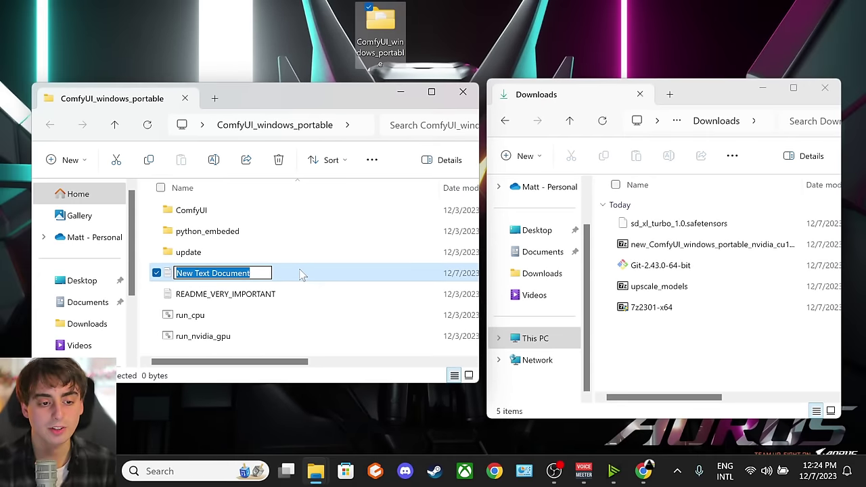
key("BackSpace")
type("Subs")
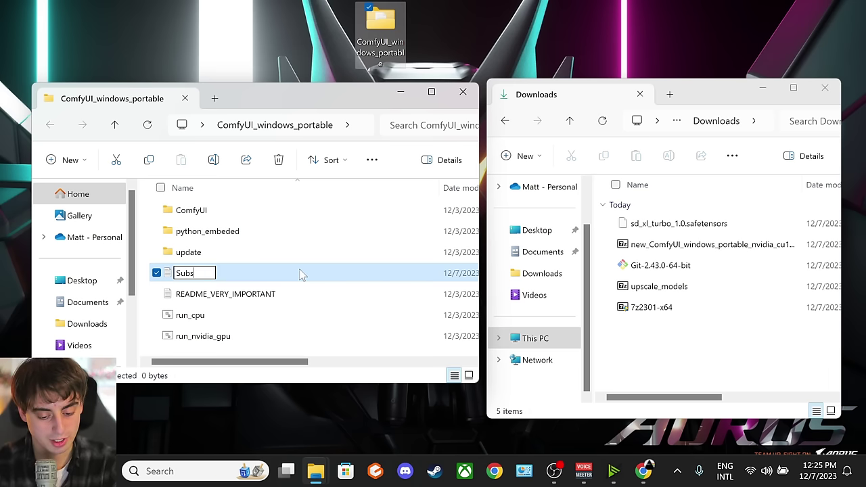
type("cribe")
key("Return")
double_click(226, 272)
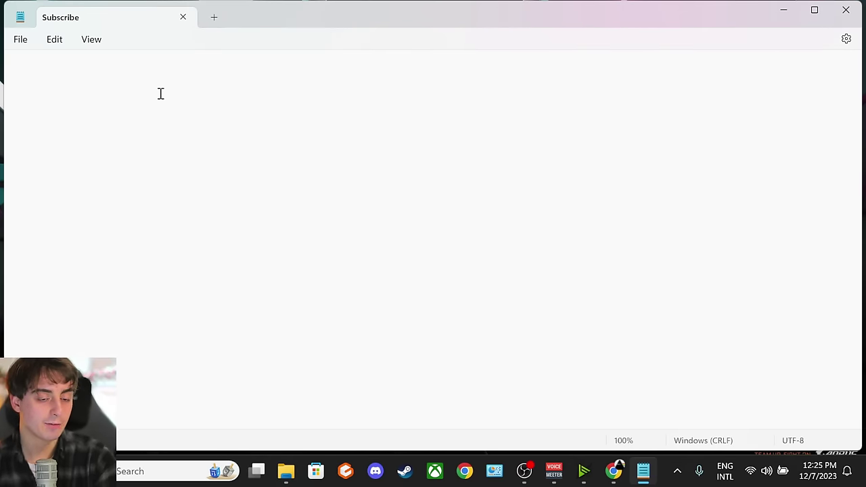
Enter the gitpython install and ComfyUI-Manager clone commands in the Subscribe document and save it as Subscribe.bat in the ComfyUI_windows_portable folder
type(".\\python_embeded\\python.exe -s -m pip install gitpython .\\python_embeded\\python.exe -c \"import git; git.Repo.clone_from('https://github.com/ltdrdata/ComfyUI-Manager', './ComfyUI/custom_nodes/ComfyUI-Manager')\"")
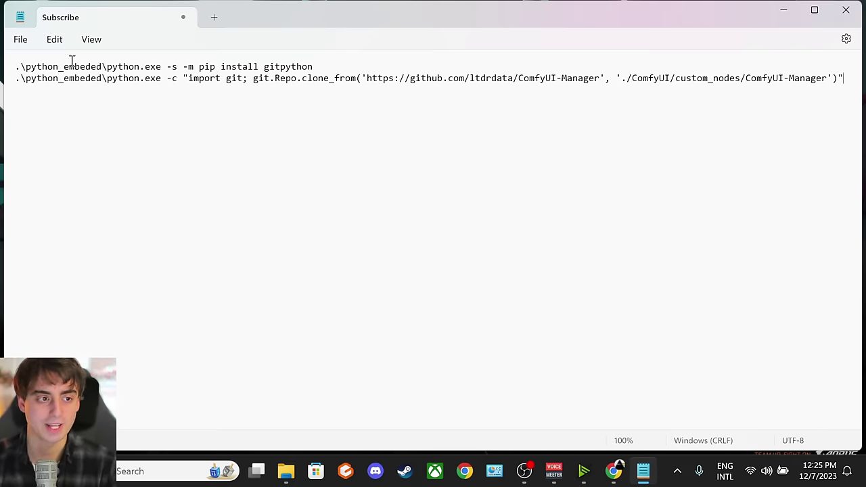
left_click(21, 41)
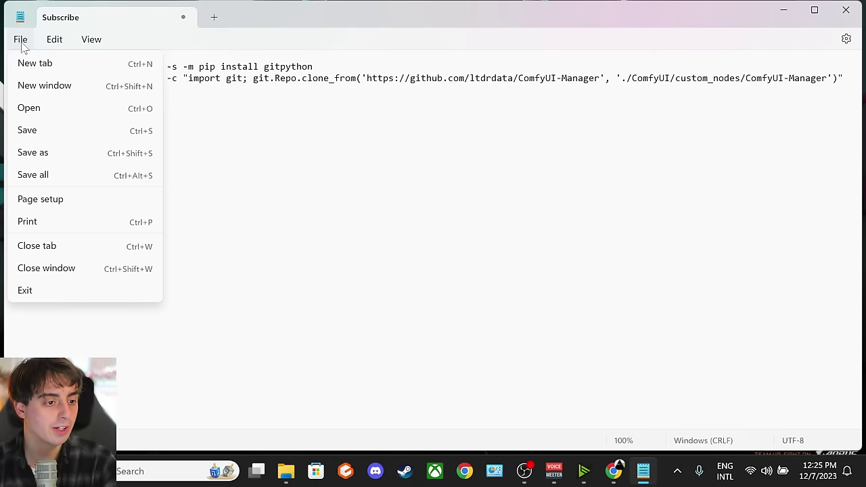
left_click(48, 156)
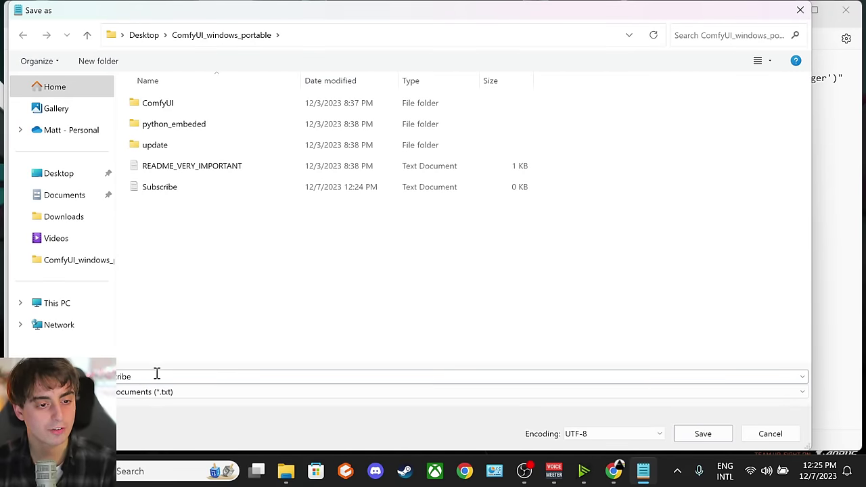
type(".bat")
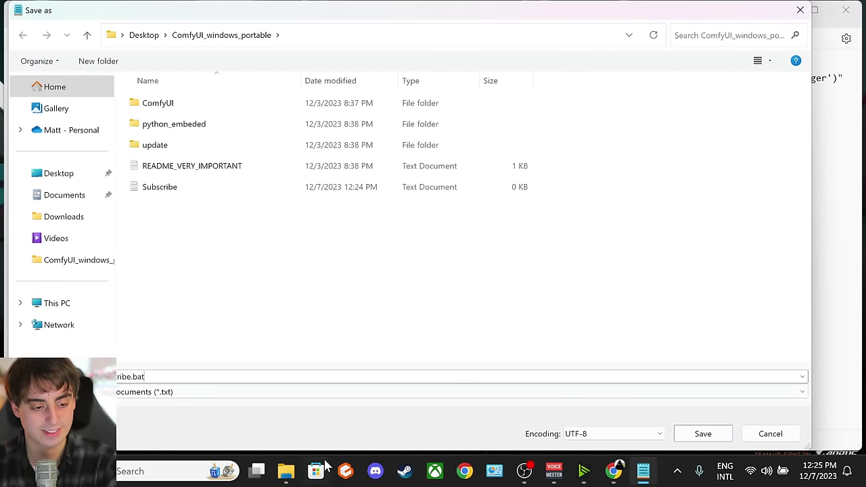
double_click(127, 375)
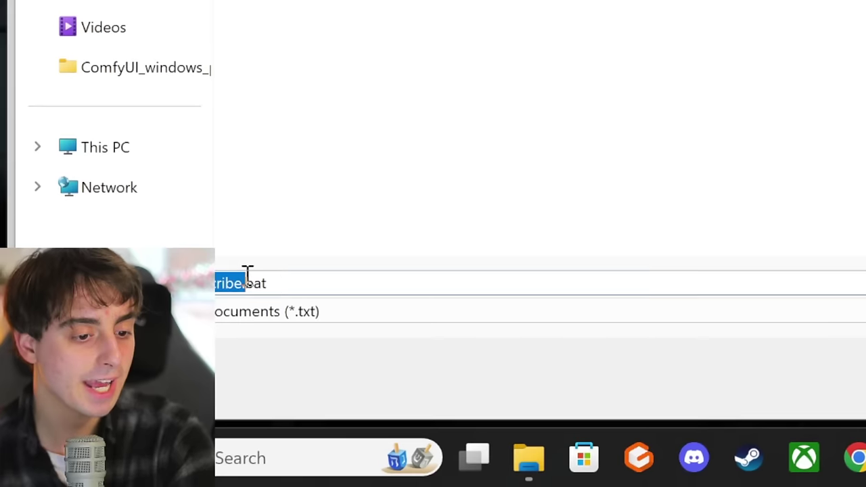
left_click(286, 285)
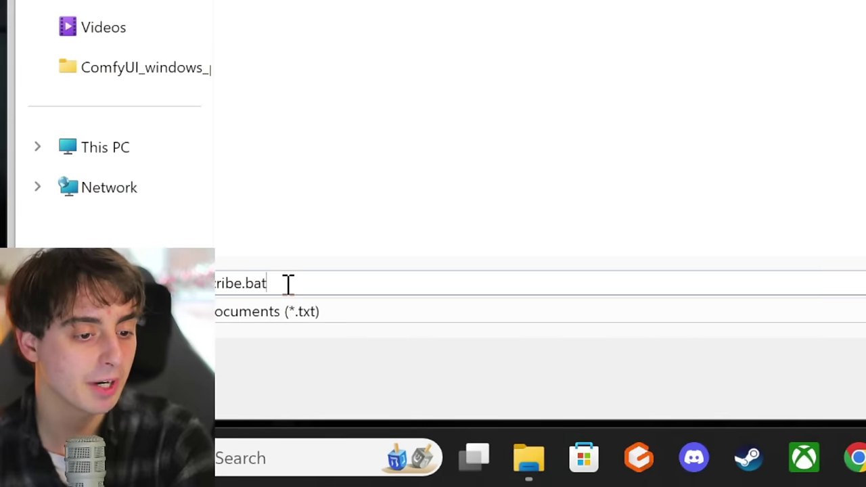
double_click(262, 280)
left_click(286, 279)
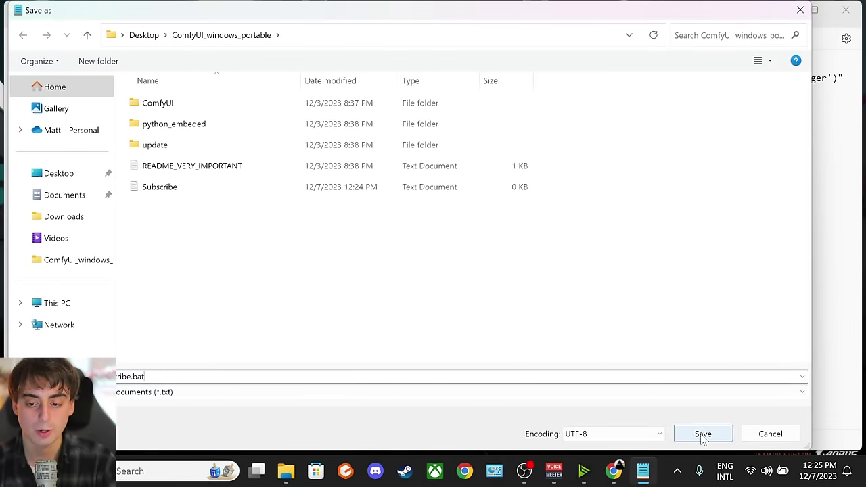
left_click(703, 433)
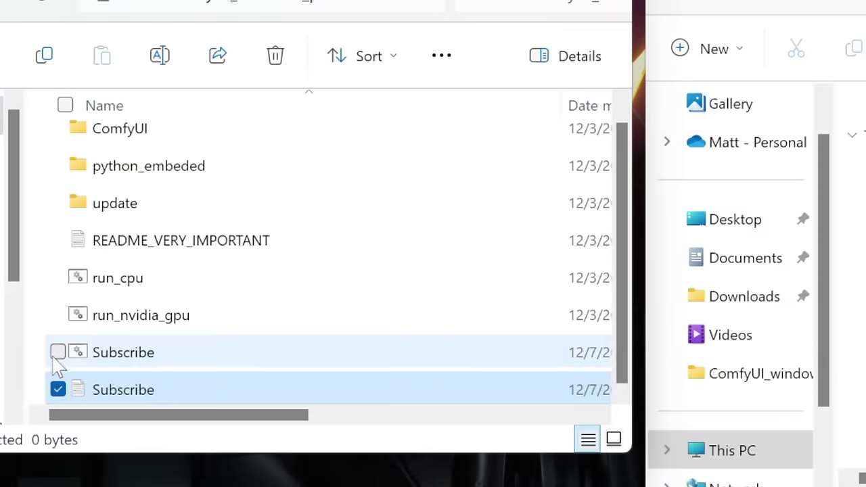
Run the Subscribe batch file in the ComfyUI_windows_portable folder to install ComfyUI-Manager
left_click(97, 341)
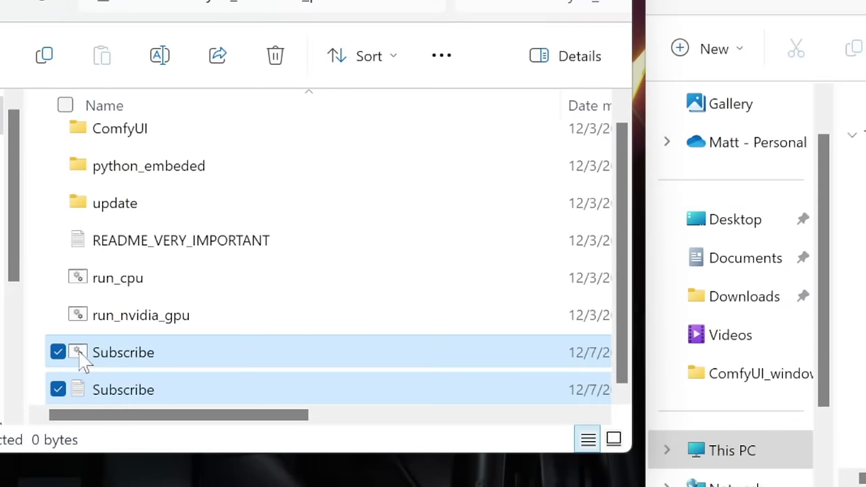
left_click(59, 390)
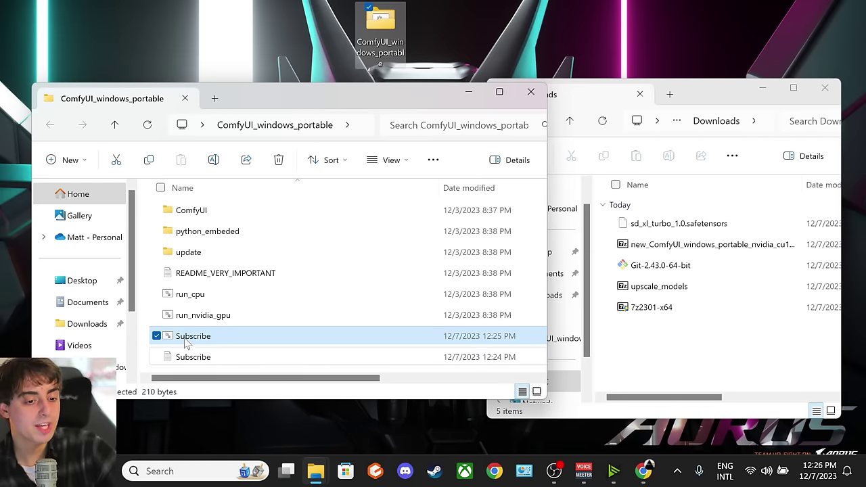
mouse_move(188, 343)
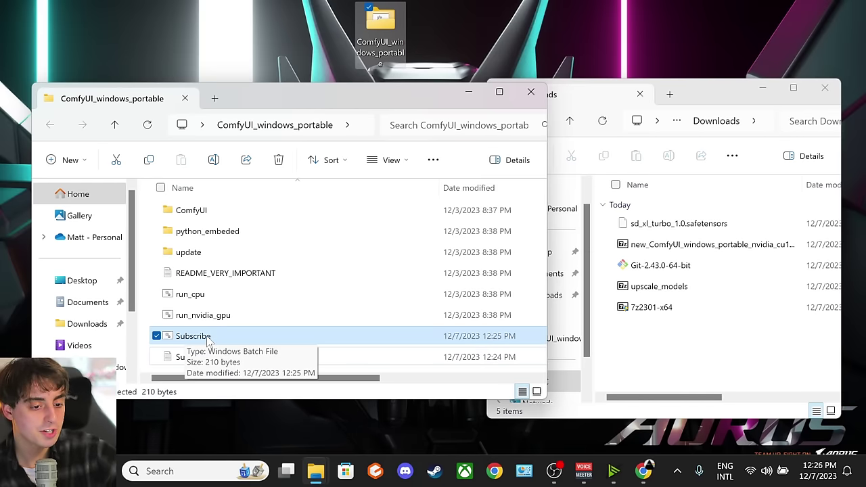
double_click(201, 342)
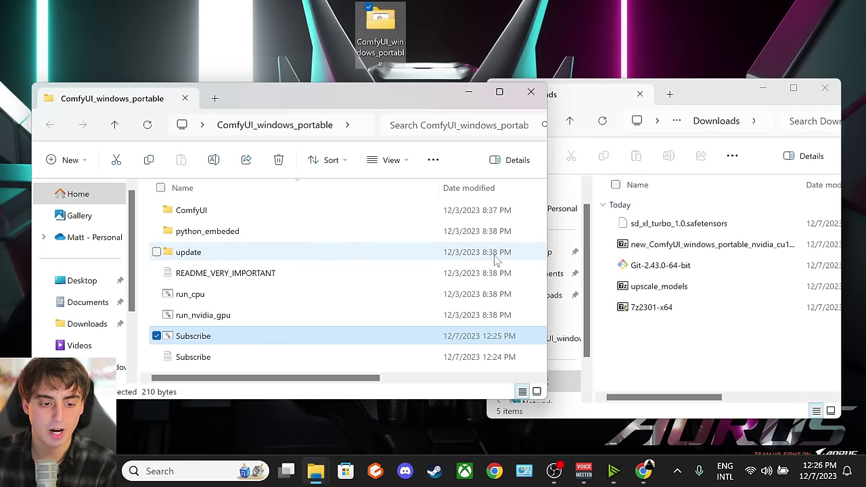
left_click(677, 472)
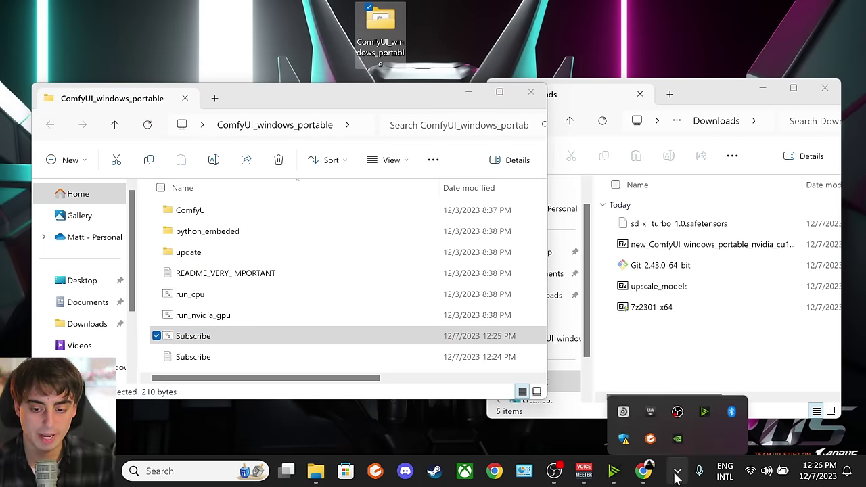
left_click(677, 474)
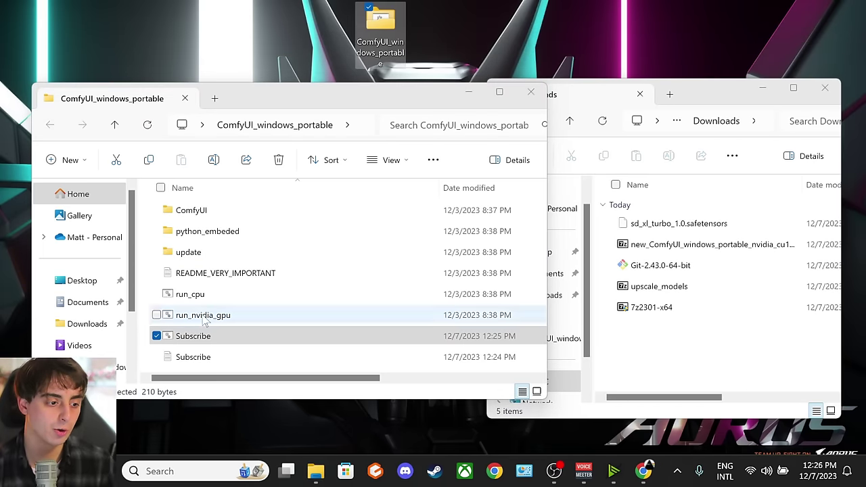
Delete the Subscribe batch file and text document, and narrow the folder window to uncover the Downloads window
left_click(156, 357)
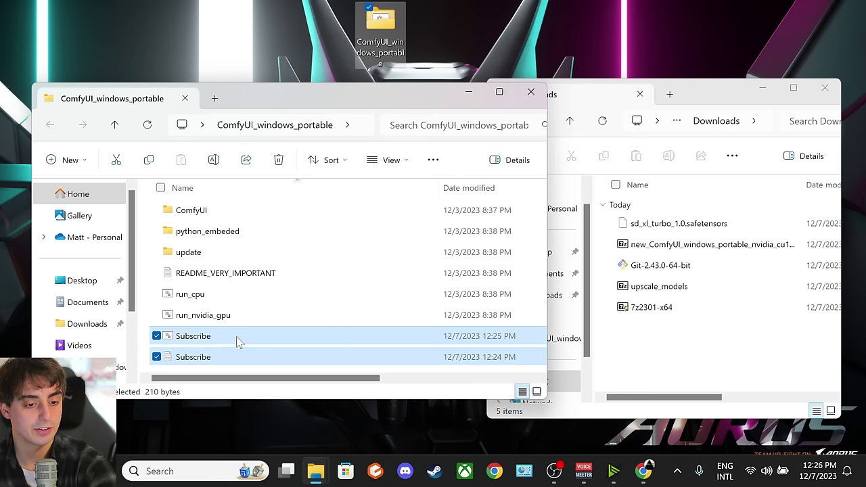
key("Delete")
left_click_drag(547, 242, 488, 242)
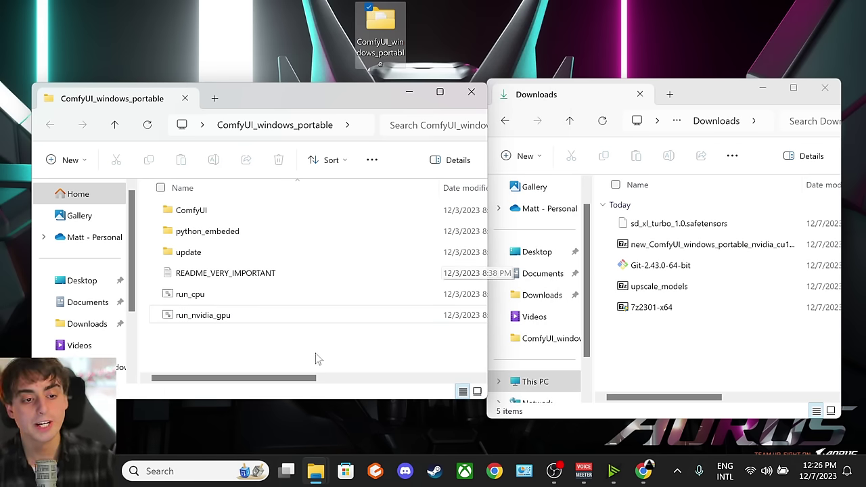
Move sd_xl_turbo_1.0.safetensors from Downloads into the checkpoints folder under ComfyUI's models folder
double_click(246, 216)
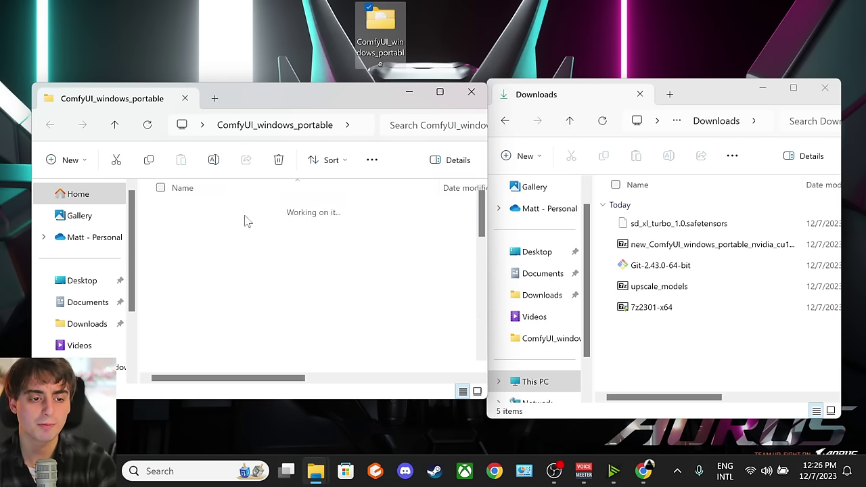
scroll(199, 284, "down", 3)
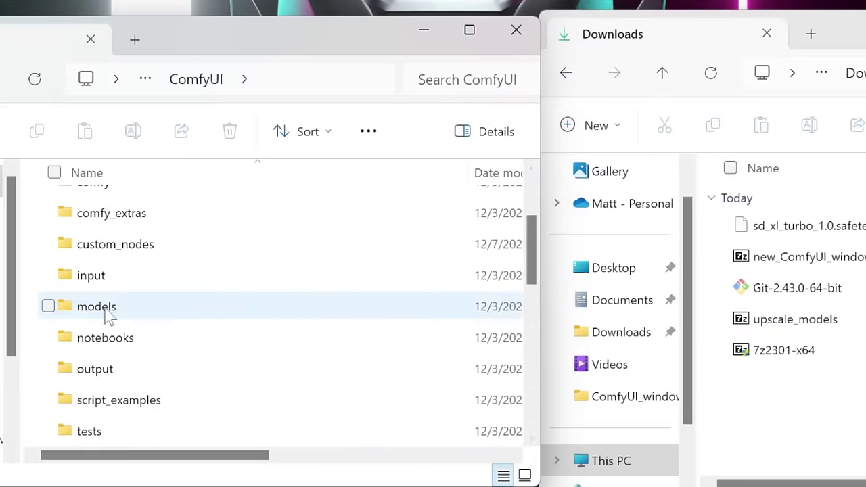
double_click(183, 311)
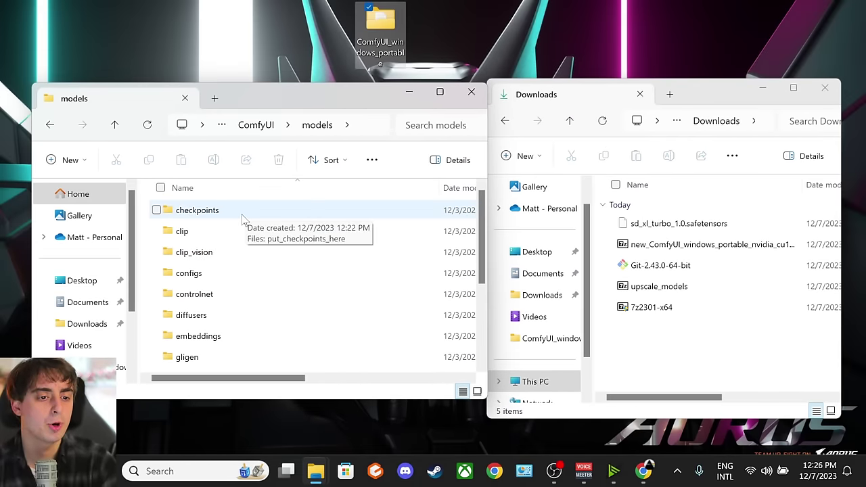
double_click(241, 211)
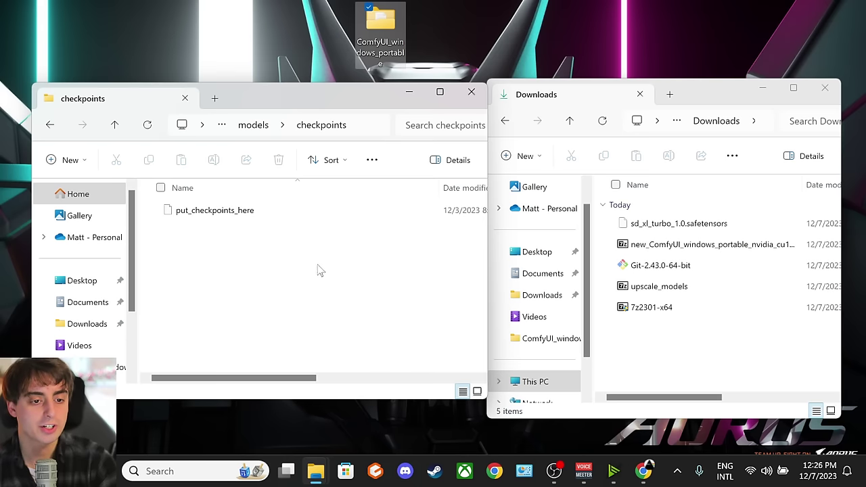
left_click(655, 226)
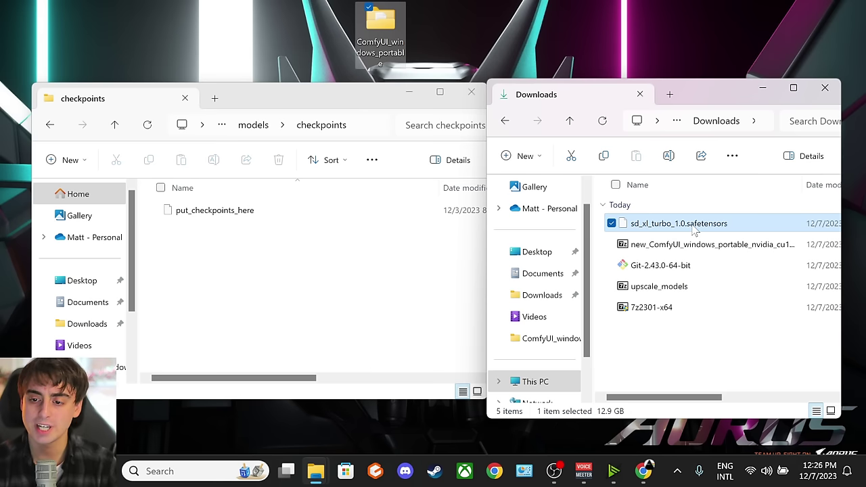
left_click_drag(694, 228, 326, 260)
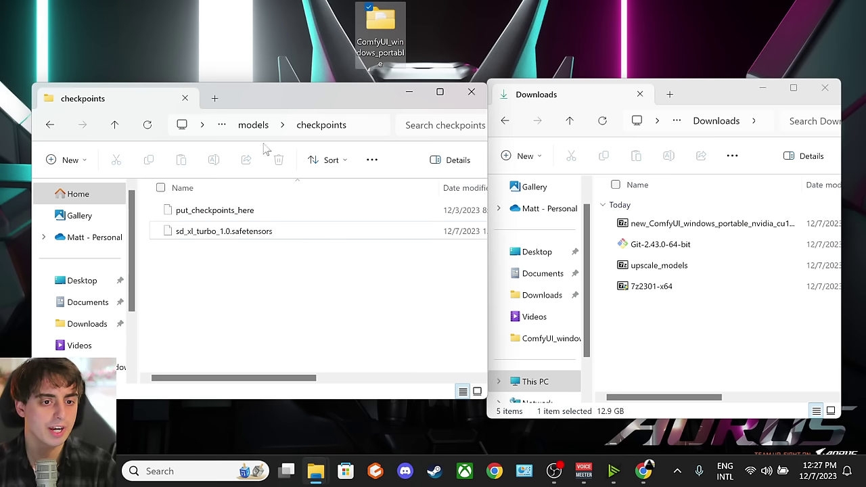
Return to ComfyUI's models folder and open the upscale_models archive from Downloads, always using 7-Zip File Manager for .7z files
left_click(252, 127)
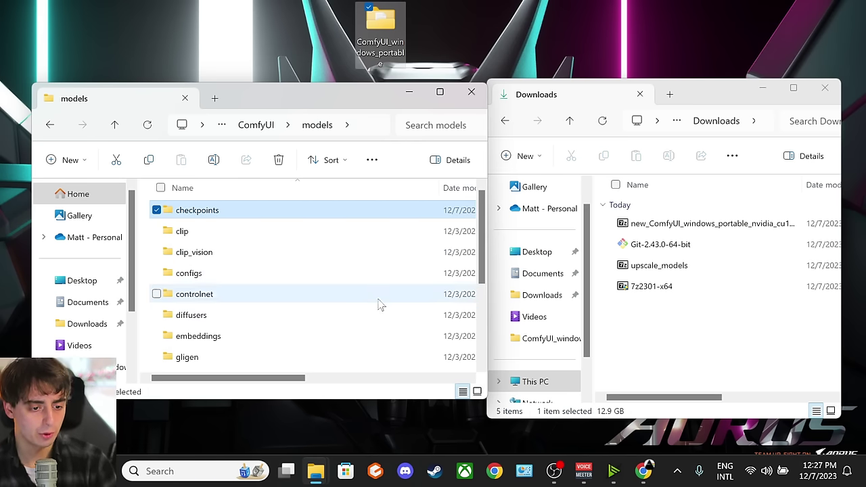
scroll(358, 311, "down", 5)
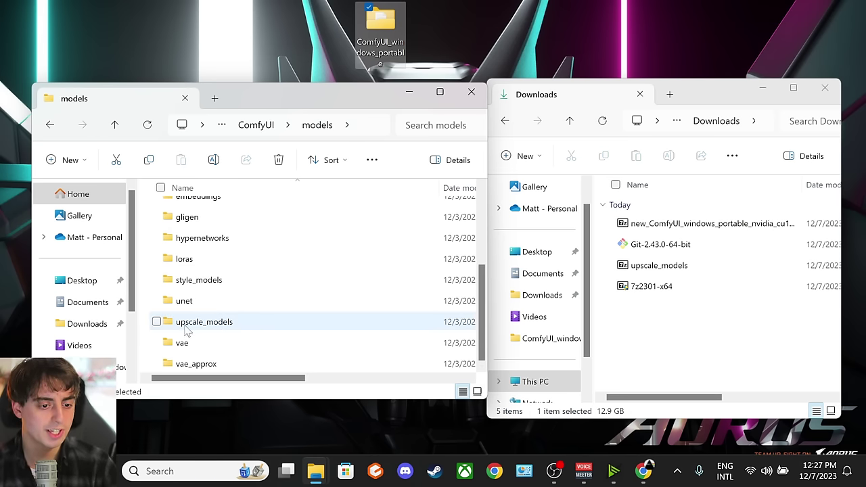
left_click_drag(642, 268, 651, 271)
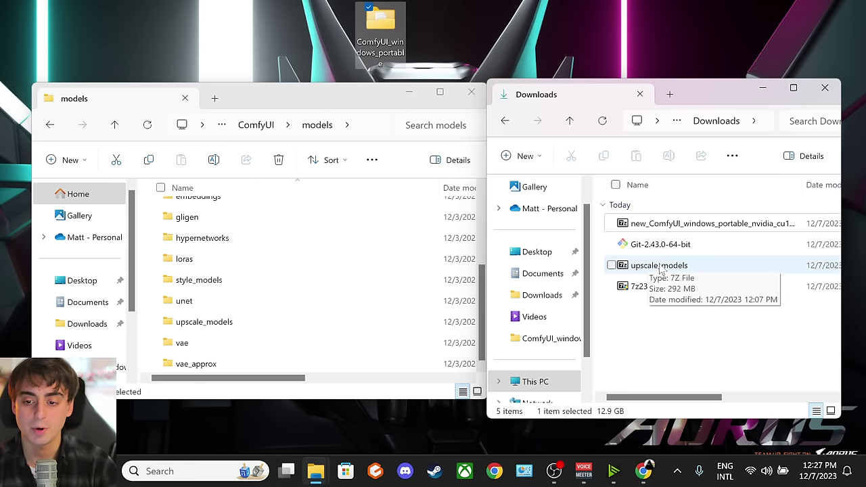
left_click(636, 272)
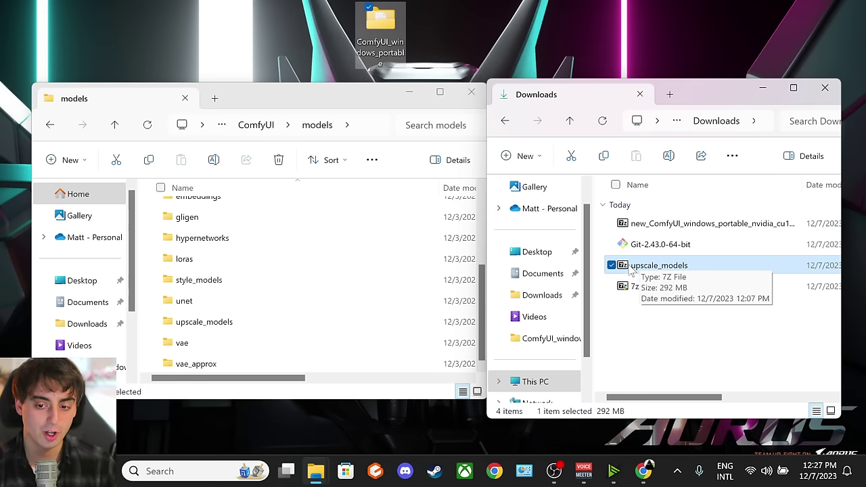
right_click(631, 270)
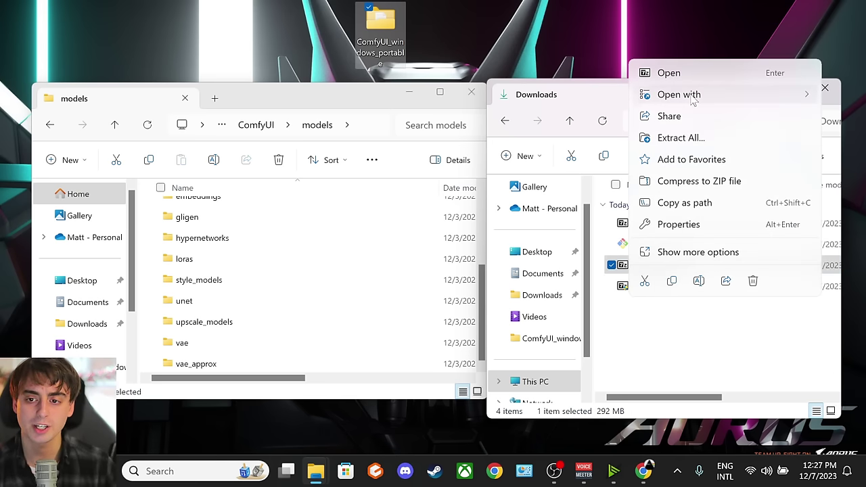
mouse_move(692, 100)
left_click(589, 139)
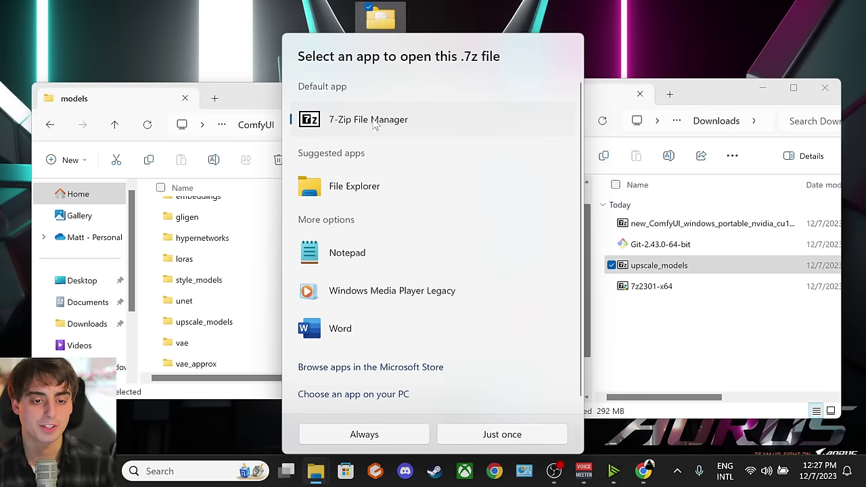
scroll(443, 271, "down", 1)
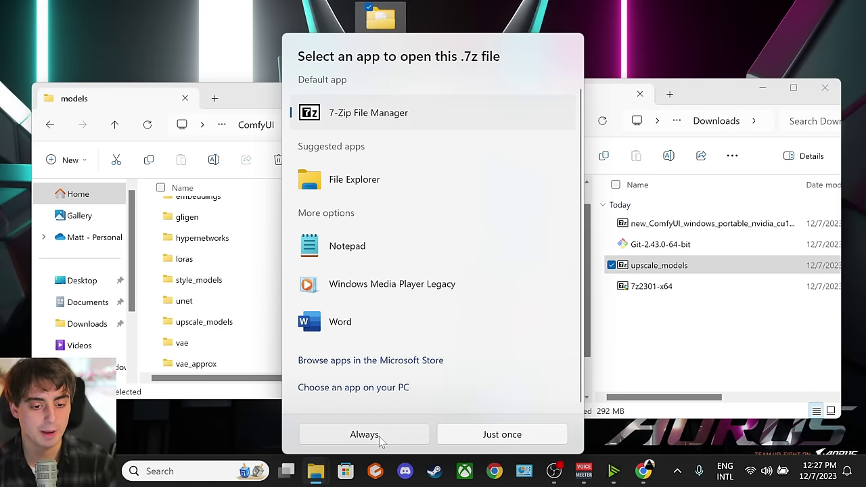
left_click(379, 437)
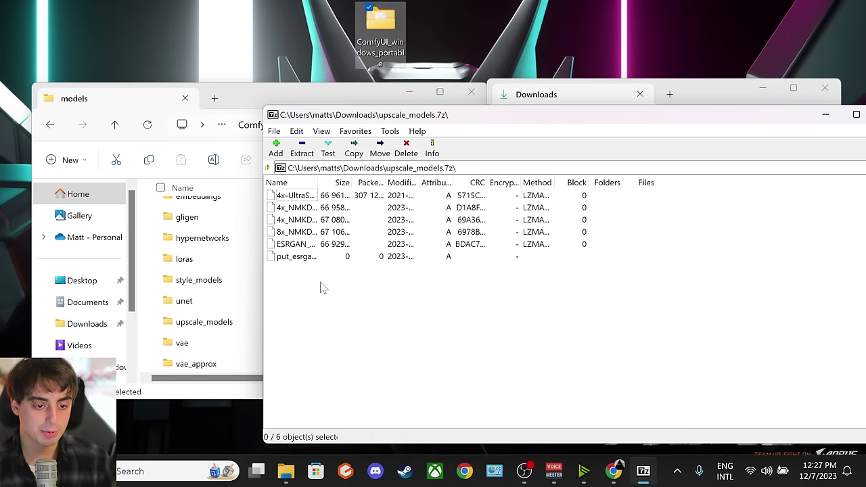
Extract all files from the upscale_models archive into ComfyUI's models/upscale_models folder, skipping the already existing file, and close the archive
double_click(223, 323)
left_click_drag(329, 99, 313, 97)
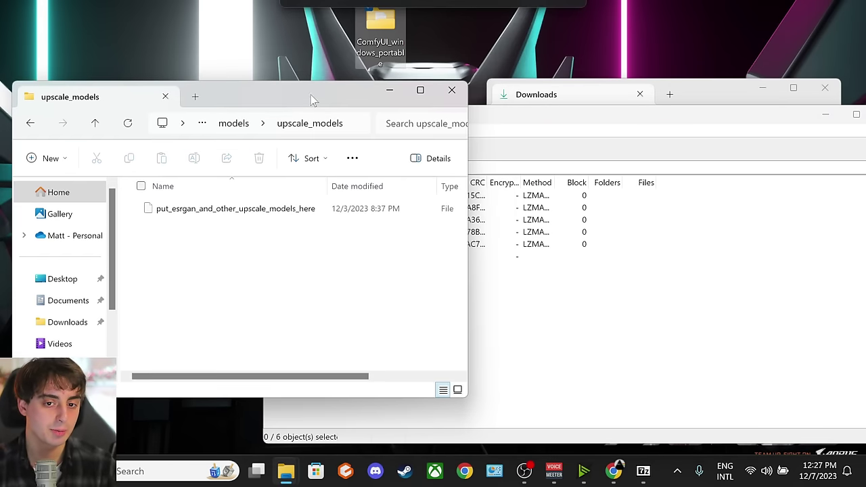
left_click(518, 131)
key("ctrl+a")
left_click_drag(318, 224, 287, 231)
left_click_drag(201, 264, 176, 258)
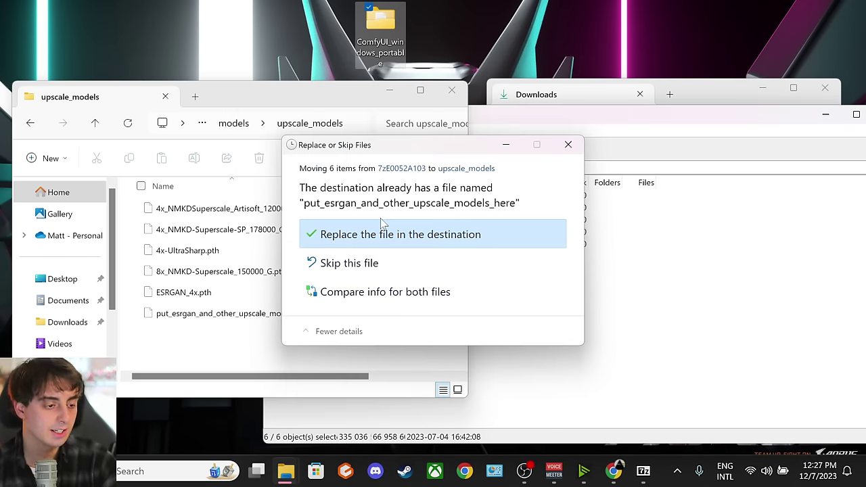
left_click(374, 264)
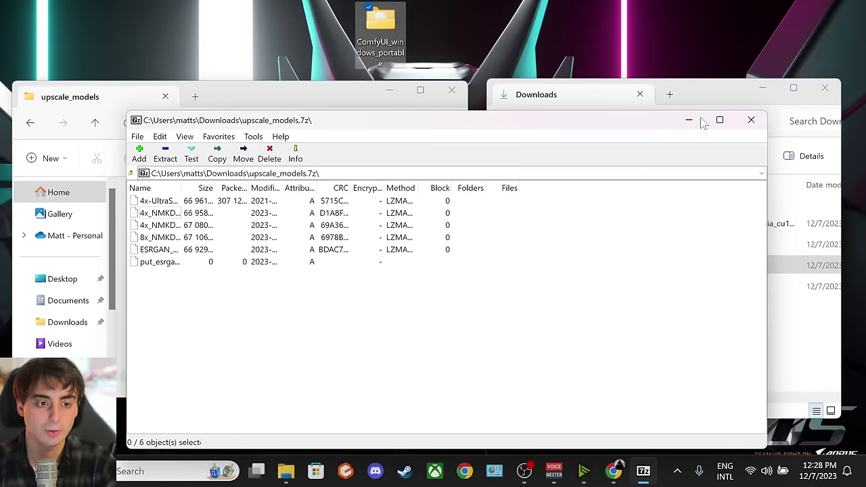
left_click(752, 119)
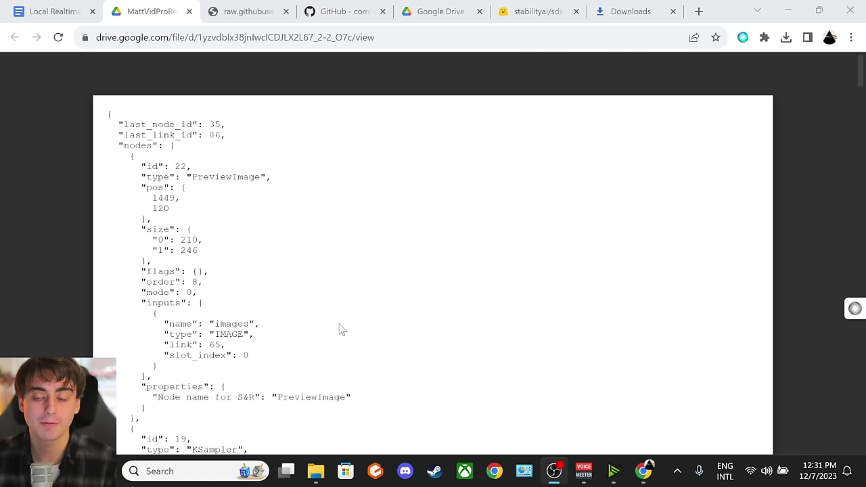
Download MattVidProRealtimeDrawingFinal.json from Google Drive and minimize the browser to return to the folder windows
scroll(341, 329, "down", 15)
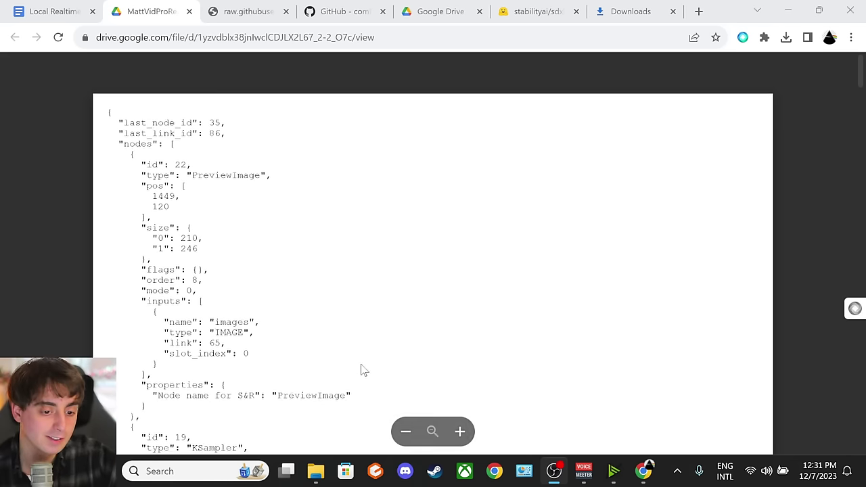
scroll(356, 359, "down", 15)
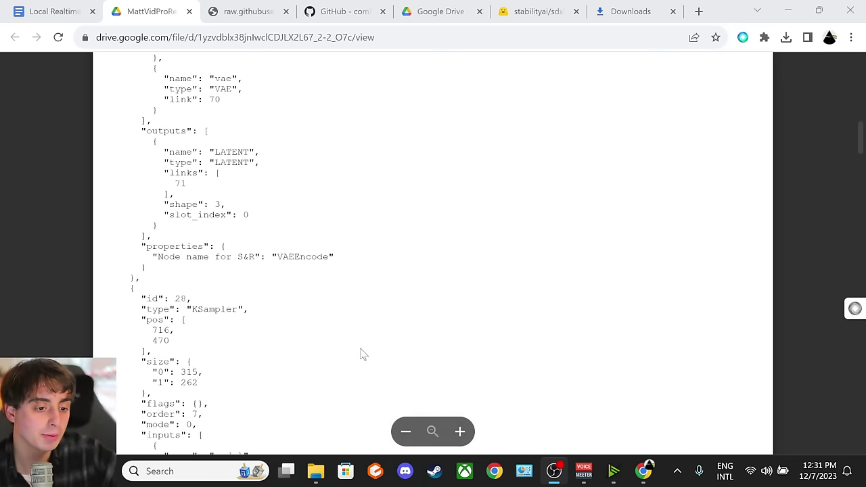
scroll(387, 350, "up", 20)
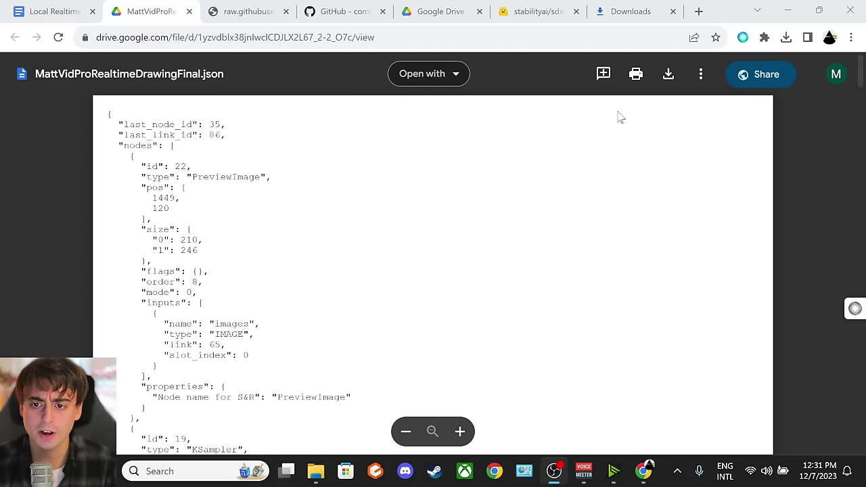
left_click(669, 76)
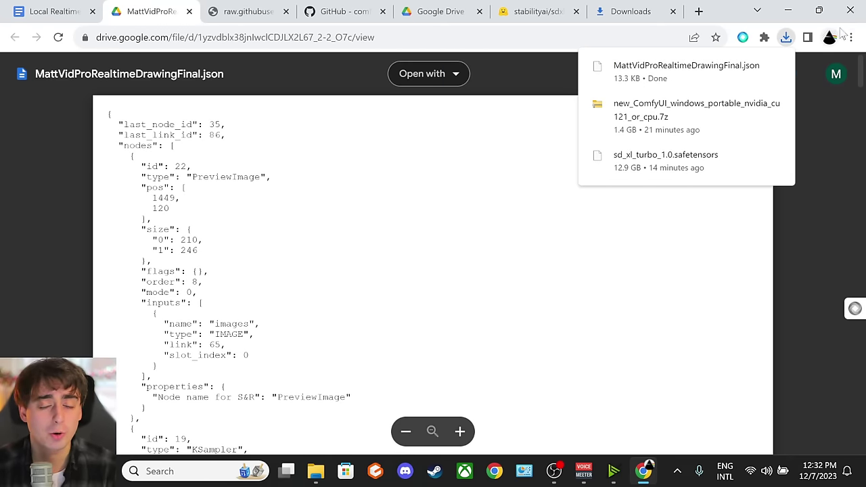
left_click(789, 11)
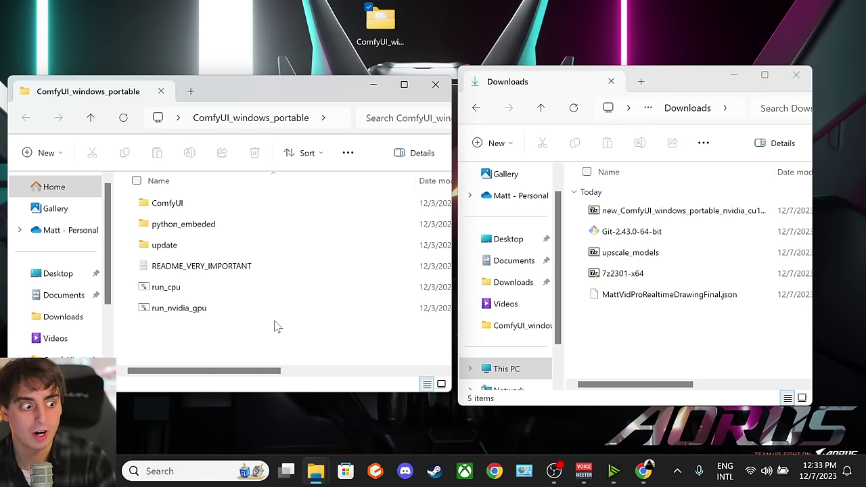
Launch ComfyUI with run_nvidia_gpu from the ComfyUI_windows_portable folder and bring the whole default workflow into view
double_click(171, 309)
left_click_drag(406, 117, 433, 57)
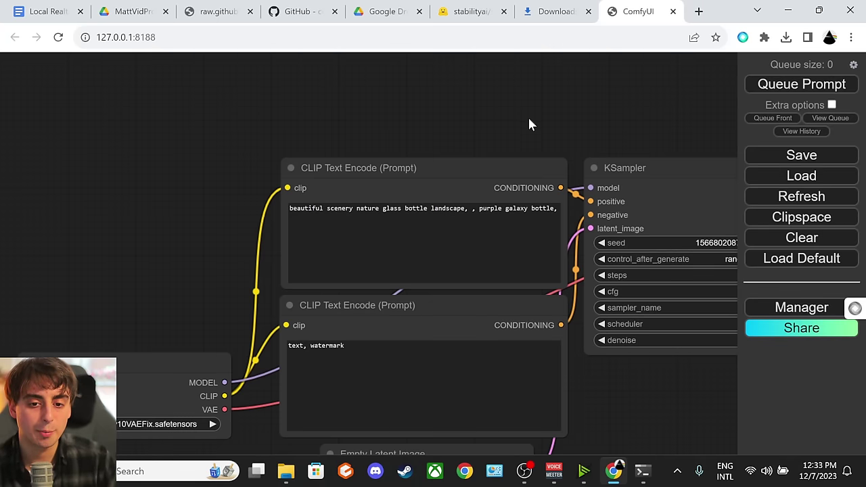
scroll(565, 349, "down", 3)
left_click_drag(570, 361, 427, 287)
scroll(398, 313, "down", 1)
left_click_drag(398, 314, 414, 335)
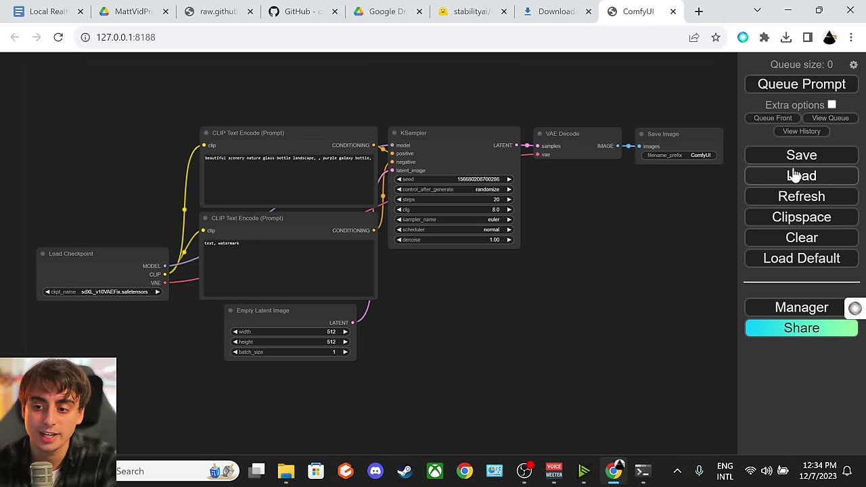
Load the MattVidProRealtimeDrawingFinal.json workflow from Downloads into ComfyUI and dismiss the missing-node notice
left_click(829, 177)
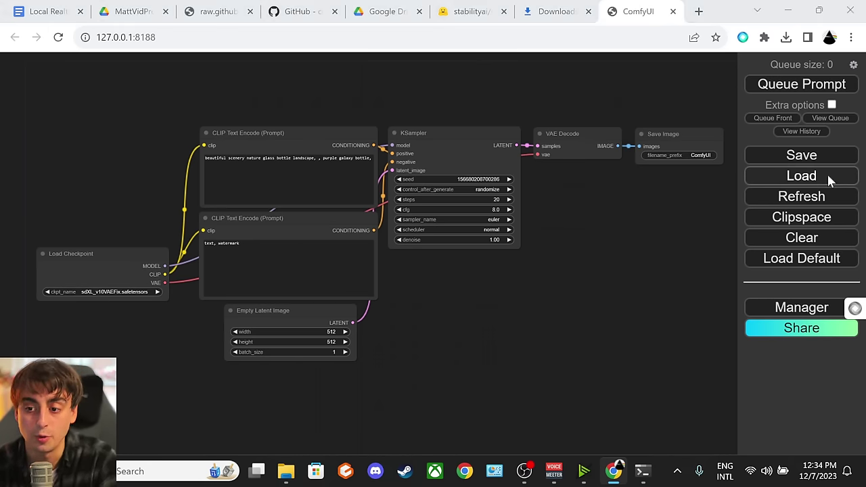
left_click_drag(276, 11, 340, 80)
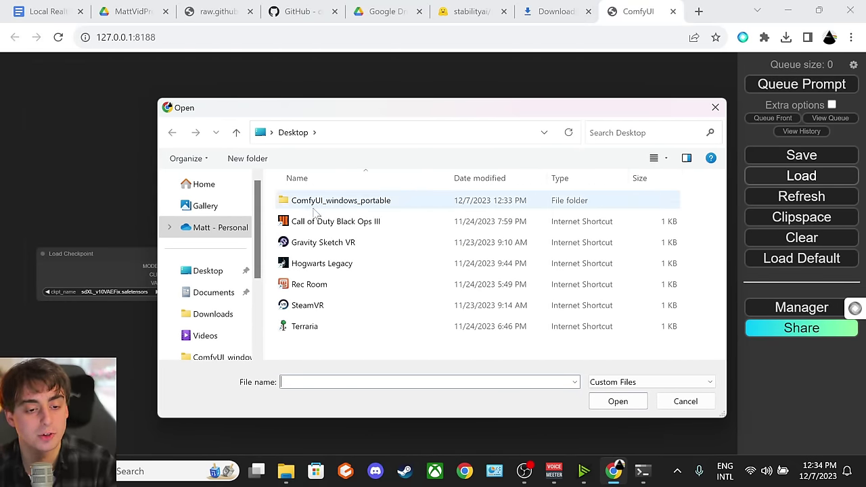
left_click(213, 314)
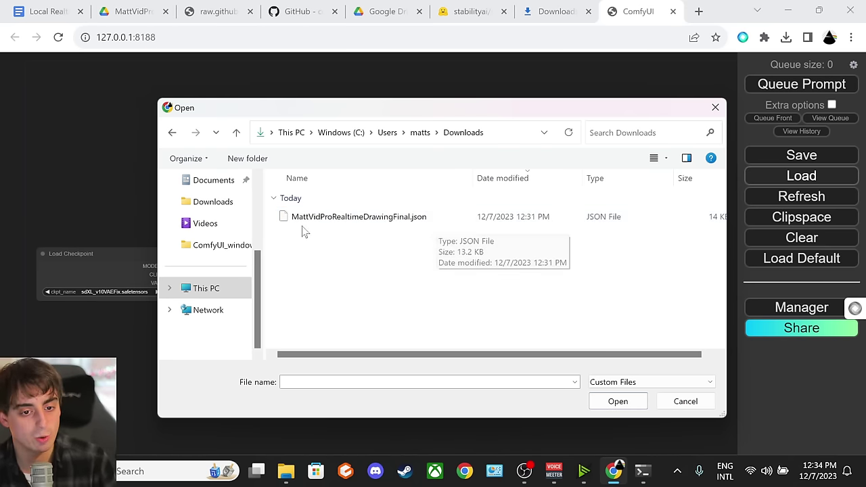
left_click(389, 219)
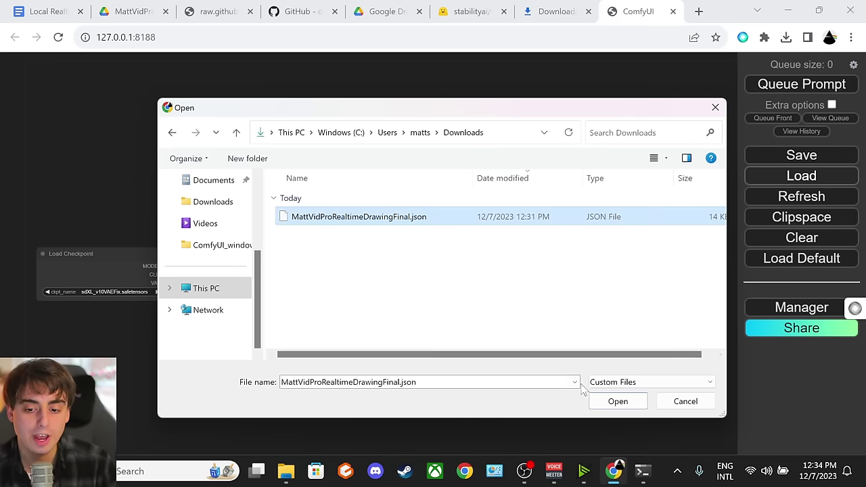
left_click(617, 402)
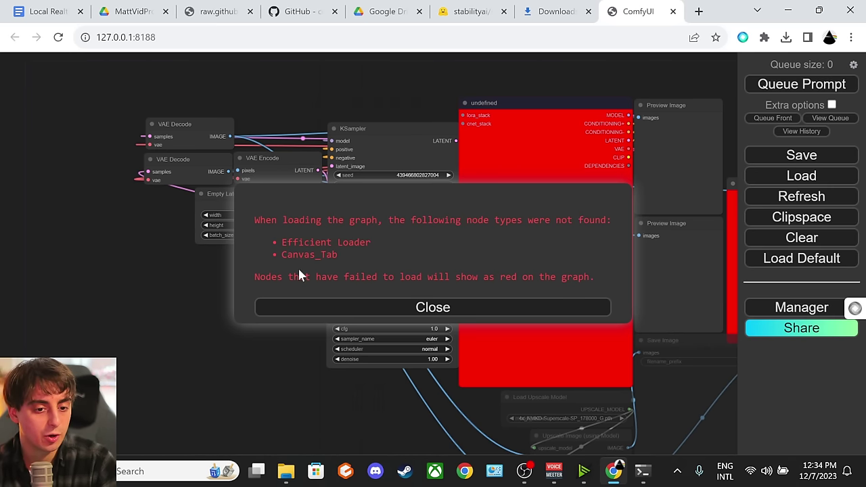
left_click(441, 309)
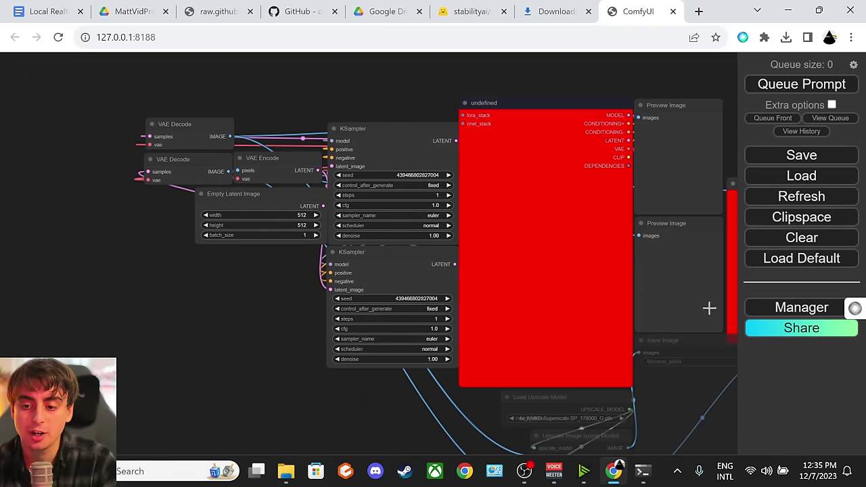
Install the missing custom nodes Efficiency Nodes for ComfyUI Version 2.0+ and Canvas Tab through ComfyUI Manager, and restart the server
left_click(790, 309)
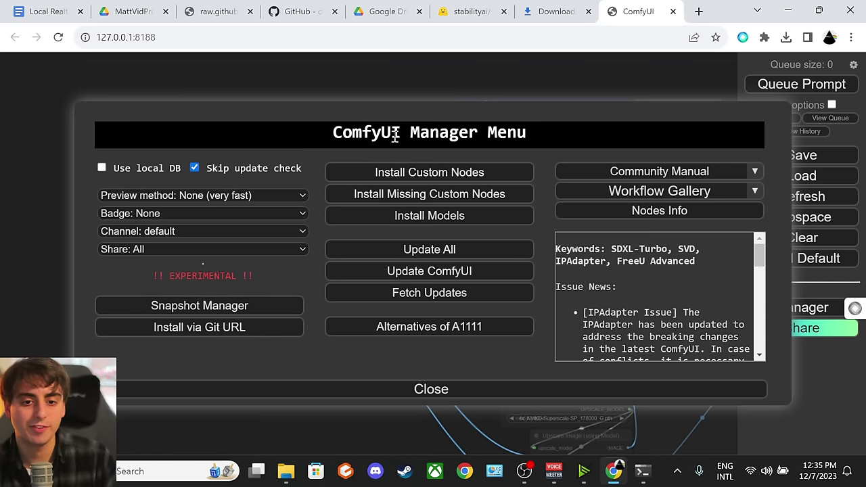
left_click(476, 199)
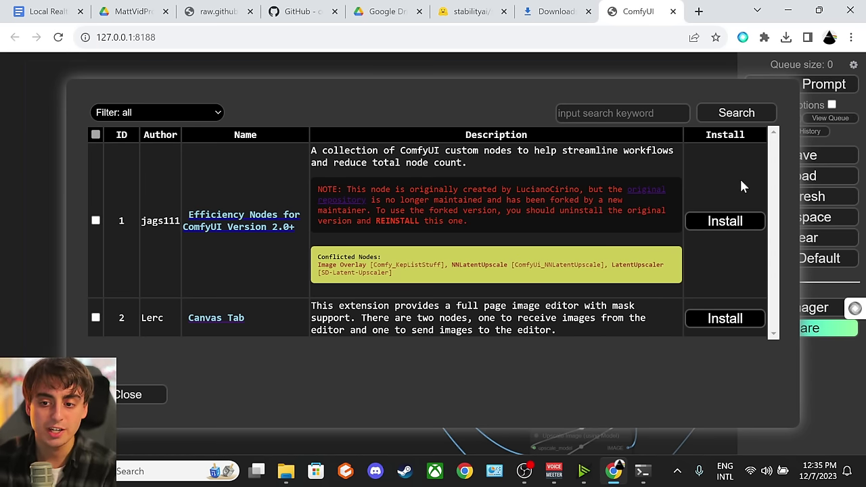
left_click(726, 220)
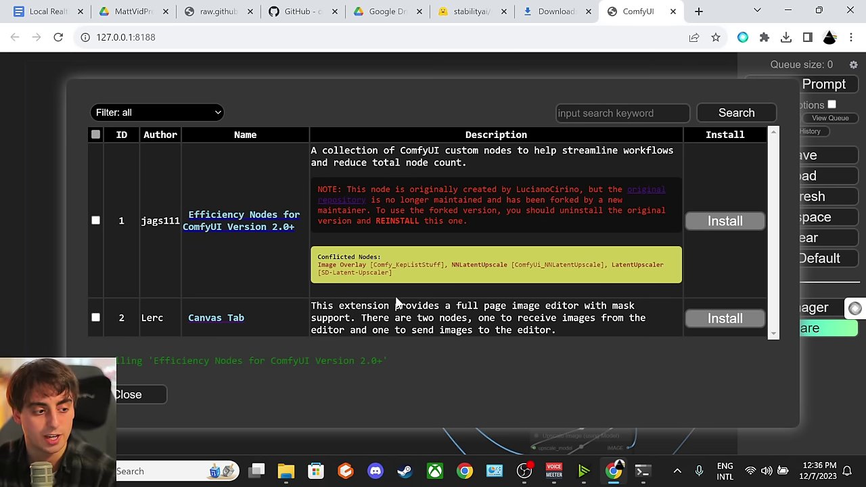
key("alt+Tab")
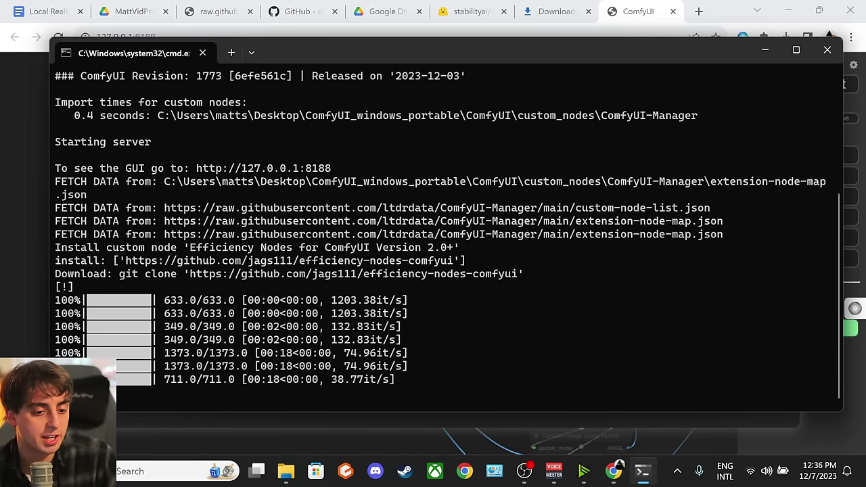
key("alt+Tab")
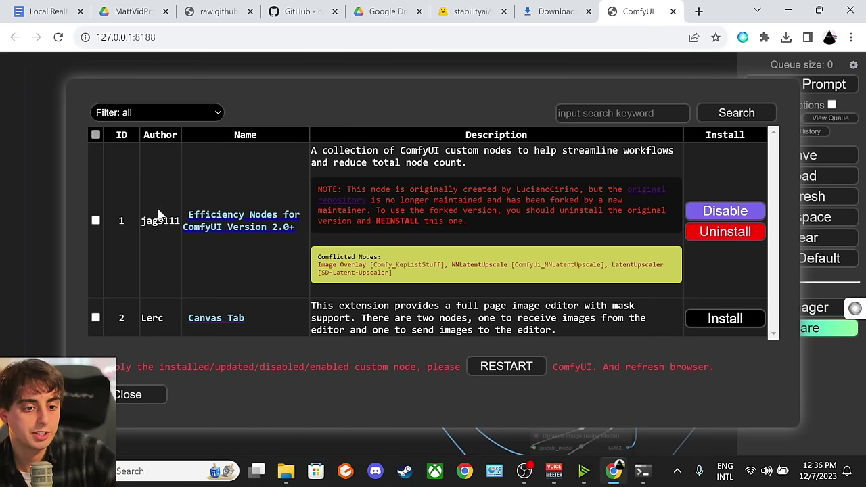
left_click(727, 320)
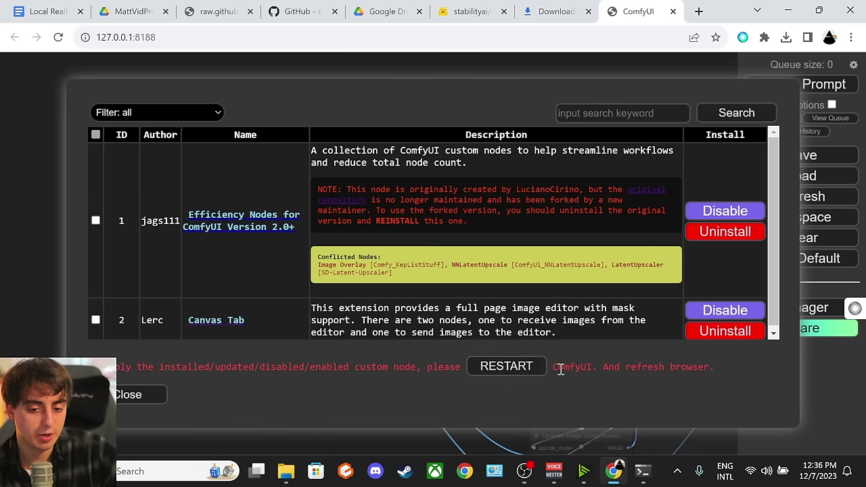
left_click(507, 375)
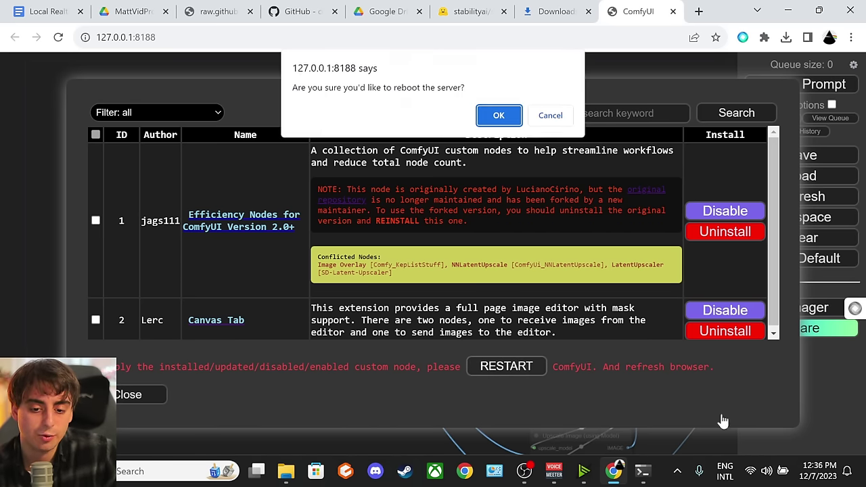
left_click(499, 117)
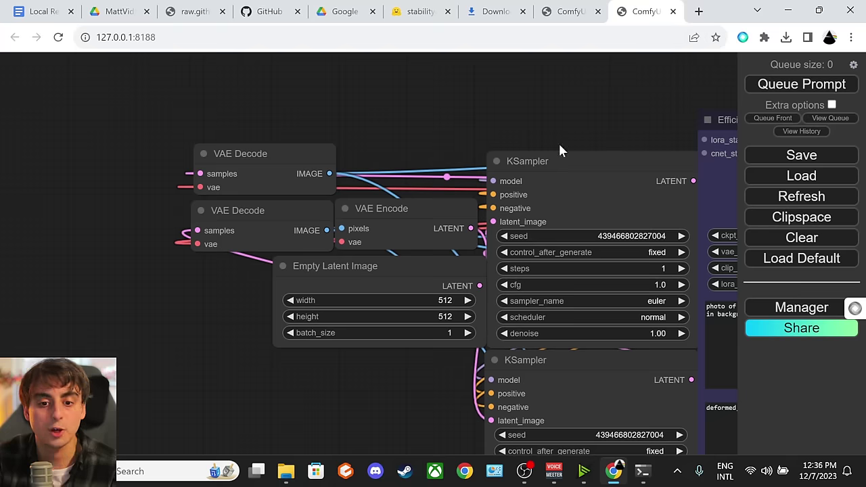
Examine the reloaded workflow, including the Efficient Loader, KSampler, Preview Image and Edit In Another Tab nodes
left_click_drag(607, 115, 334, 95)
scroll(449, 102, "down", 4)
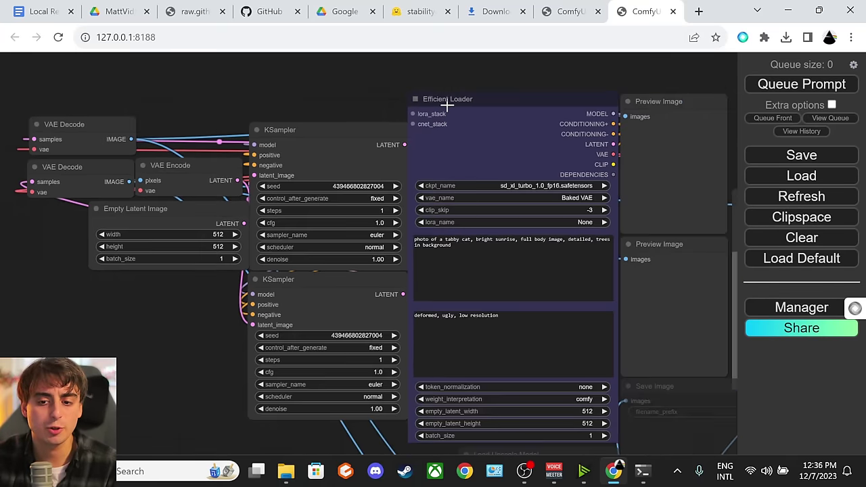
left_click_drag(518, 85, 487, 74)
scroll(419, 108, "down", 2)
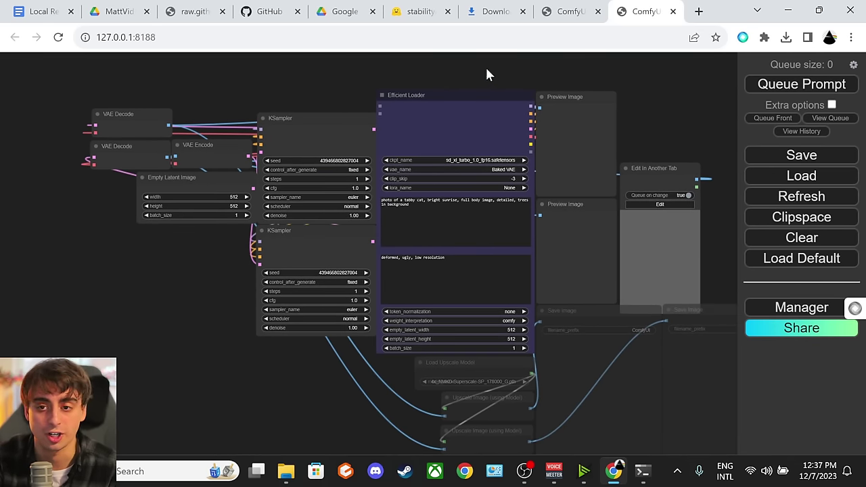
mouse_move(315, 101)
left_mouse_down()
mouse_move(218, 82)
mouse_move(312, 94)
left_mouse_up()
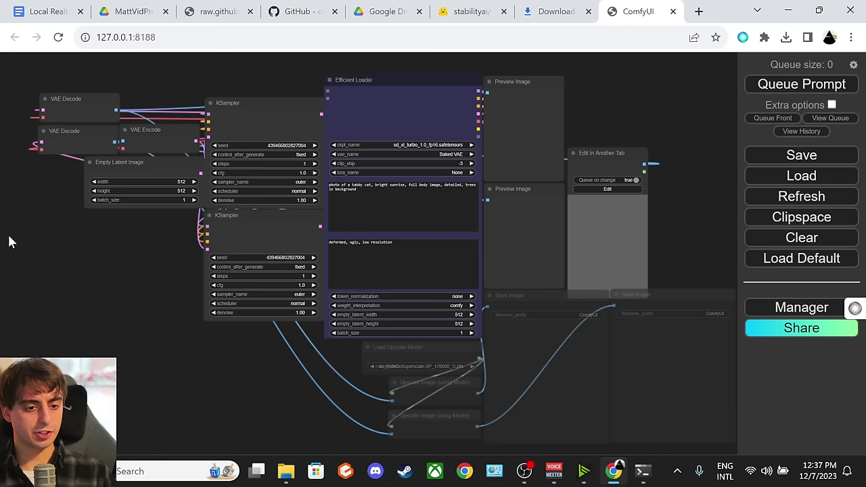
left_click_drag(654, 124, 492, 142)
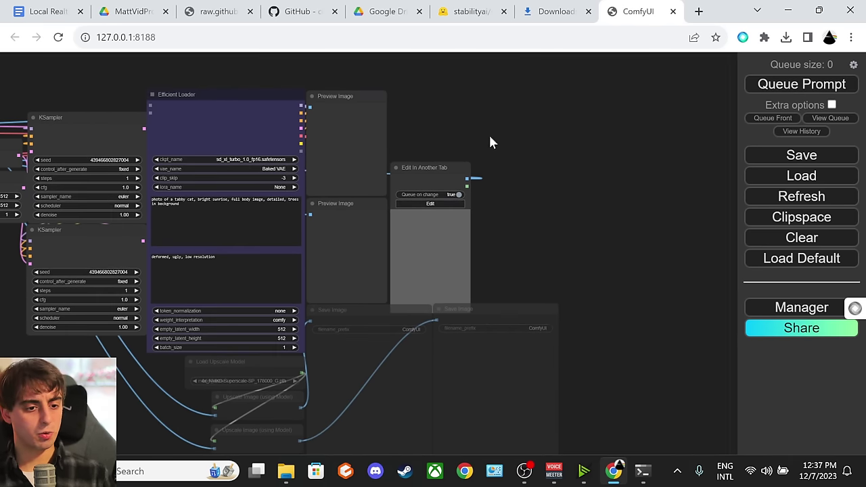
scroll(426, 215, "up", 6)
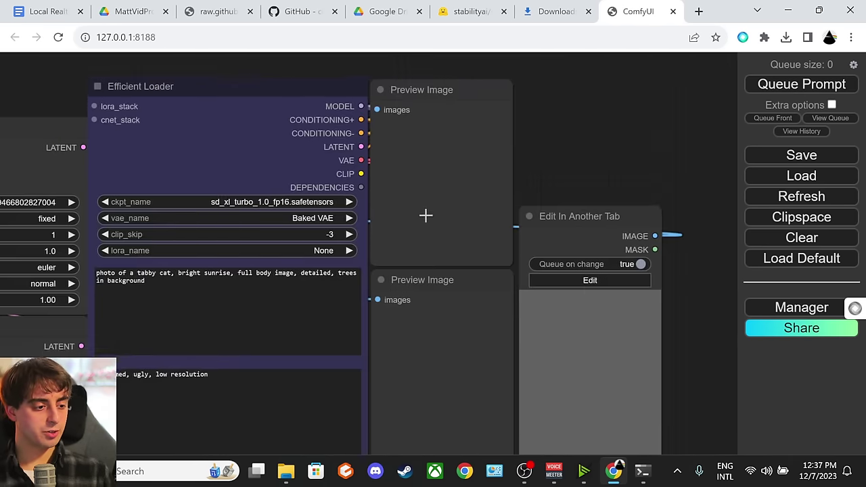
scroll(424, 238, "down", 4)
scroll(424, 239, "up", 5)
left_click_drag(424, 240, 443, 110)
scroll(402, 111, "up", 2)
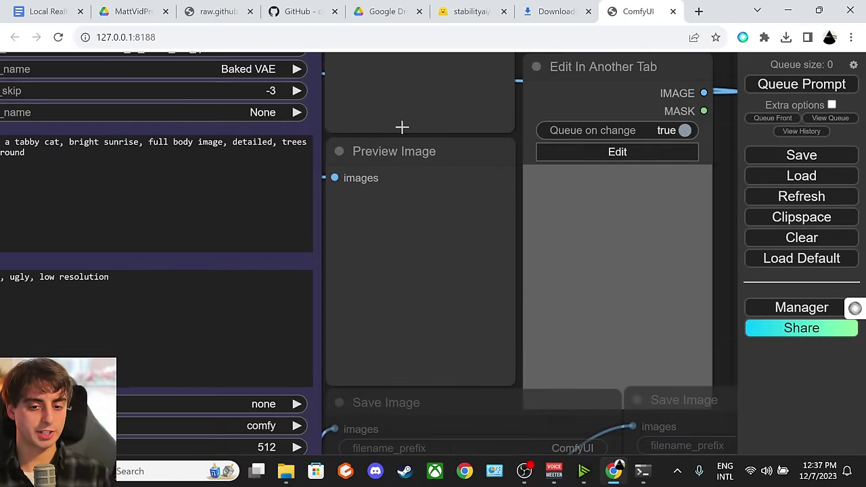
left_click_drag(545, 337, 535, 298)
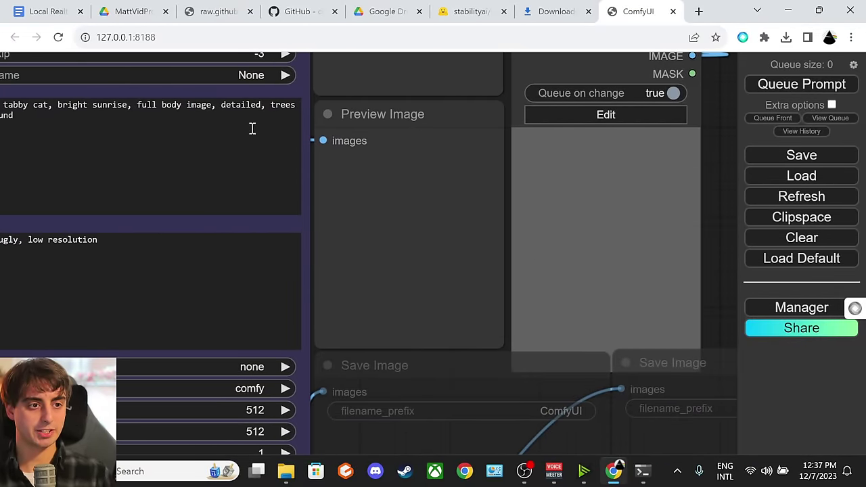
Close all browser tabs other than the ComfyUI workflow
left_click(80, 11)
left_click(80, 12)
left_click(80, 12)
left_click(80, 12)
left_click(80, 11)
left_click(80, 12)
left_click(80, 11)
Review the positive and negative prompt texts in the Efficient Loader node
left_click(248, 234)
left_click_drag(248, 234, 170, 226)
left_click(285, 248)
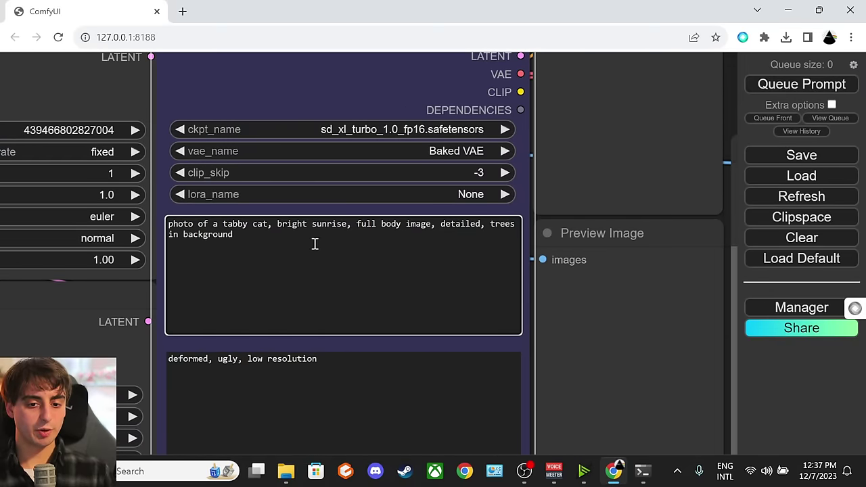
left_click_drag(566, 375, 561, 269)
left_click_drag(505, 270, 152, 253)
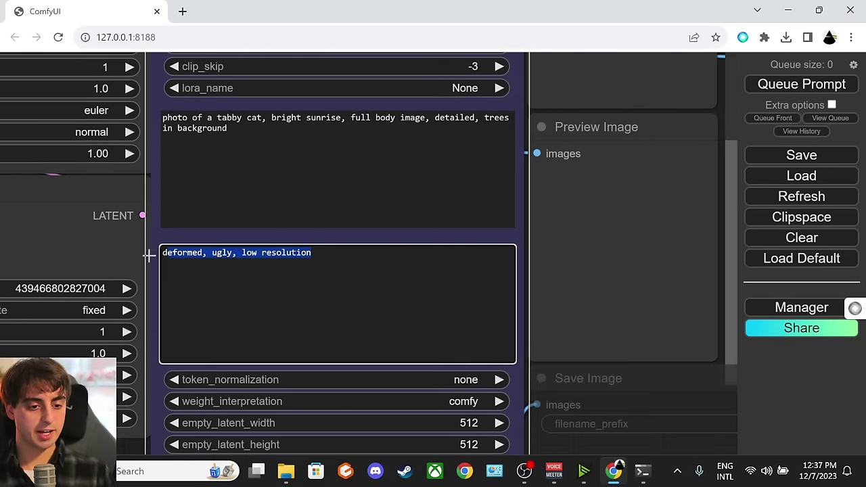
left_click(399, 274)
Set the Efficient Loader's checkpoint to sd_xl_turbo_1.0.safetensors and review its positive prompt
left_click_drag(589, 223, 511, 372)
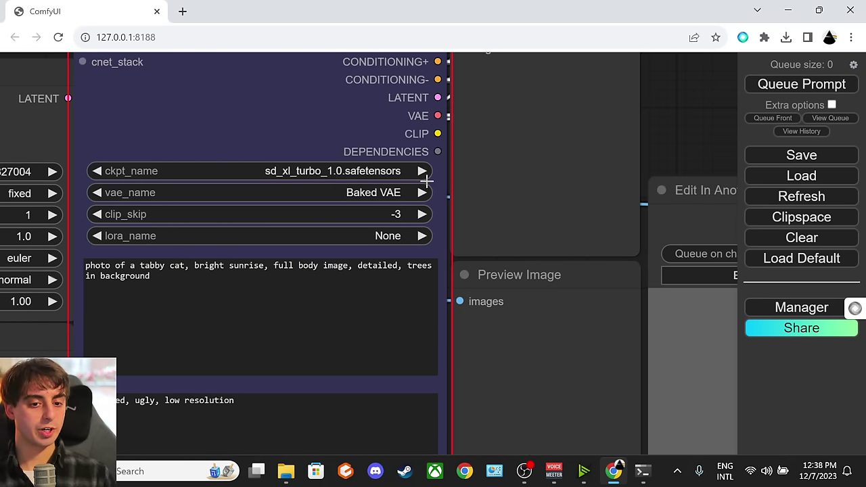
left_click_drag(384, 193, 444, 182)
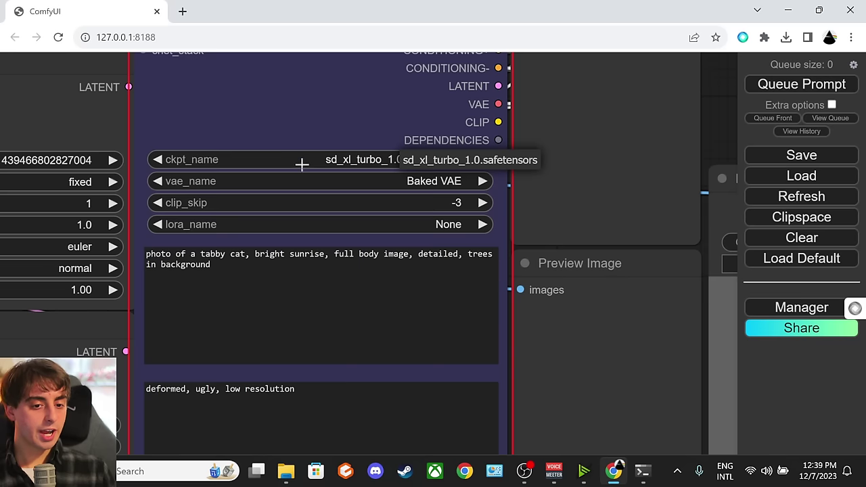
left_click(265, 280)
left_click_drag(265, 280, 109, 245)
left_click_drag(223, 275, 141, 248)
left_click(235, 274)
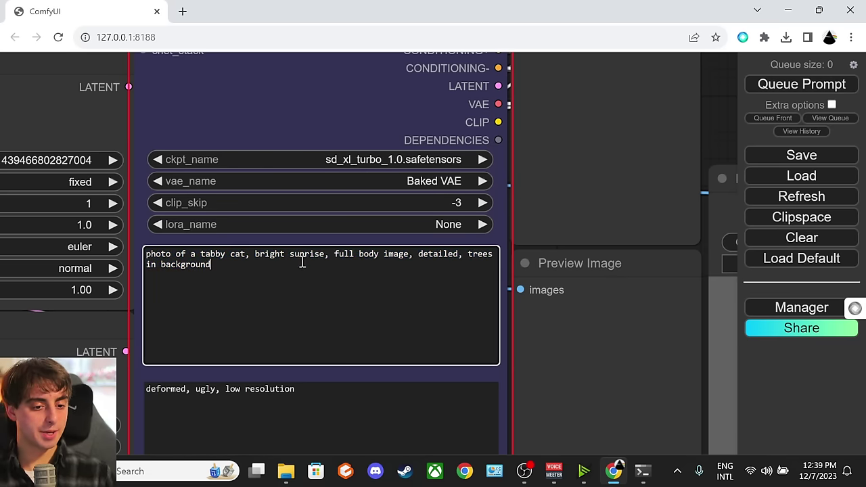
Queue the workflow with the tabby cat prompt and bring the Edit In Another Tab node into view
left_click(791, 86)
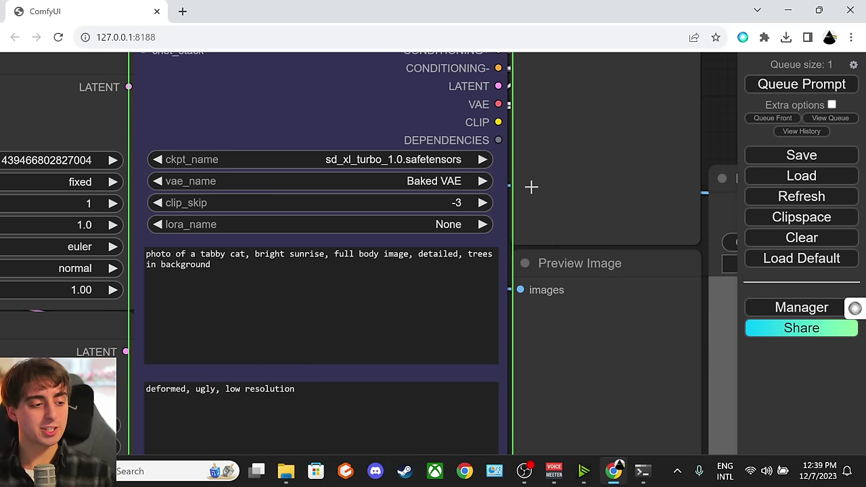
scroll(677, 169, "down", 3)
left_click_drag(713, 145, 533, 134)
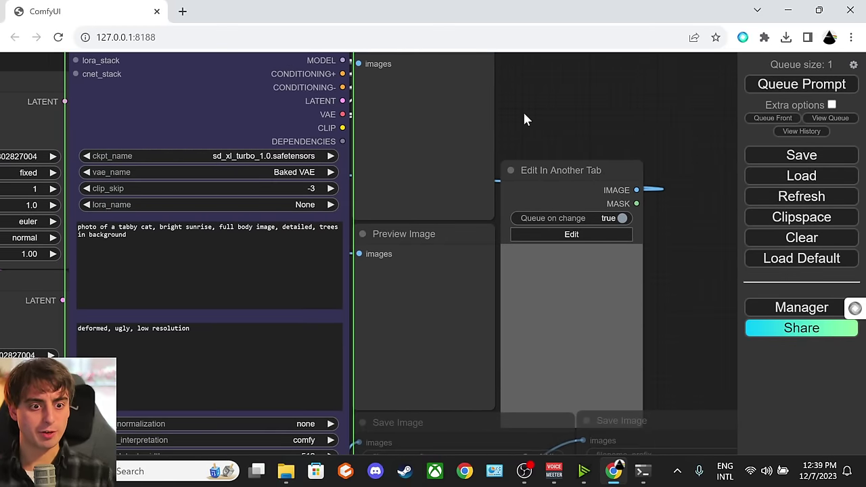
Check the generation log in the console window, minimize it, and inspect the generated cat image in the upper Preview Image node
left_click(643, 472)
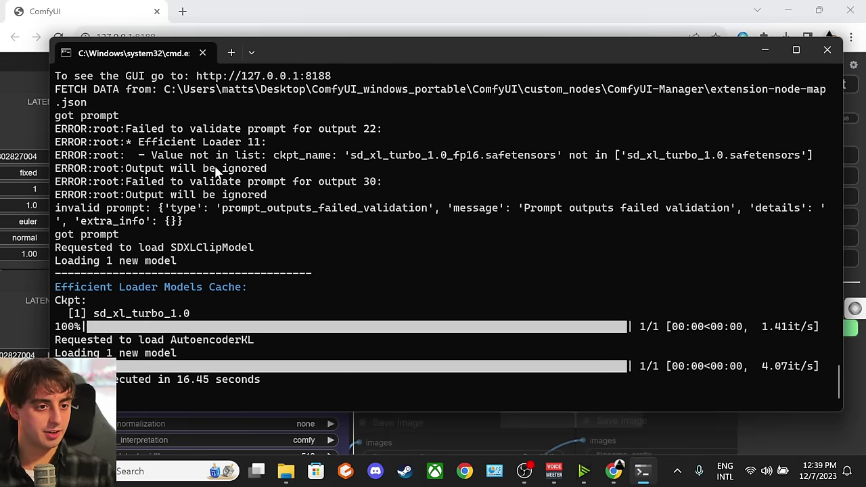
left_click(765, 50)
scroll(483, 364, "up", 5)
scroll(484, 364, "up", 3)
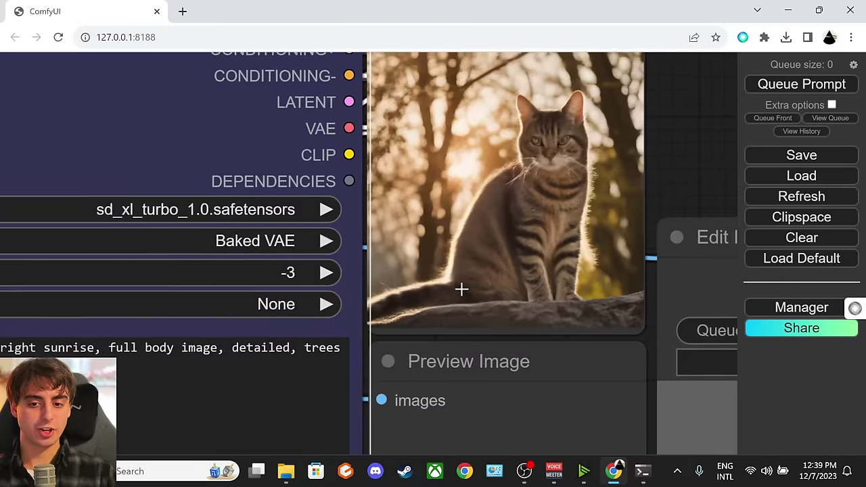
scroll(462, 290, "down", 3)
scroll(417, 302, "down", 1)
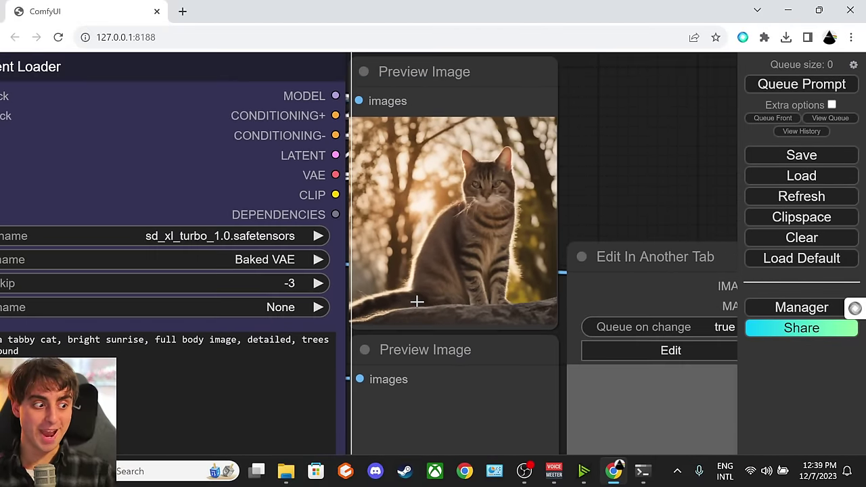
left_click_drag(411, 302, 482, 273)
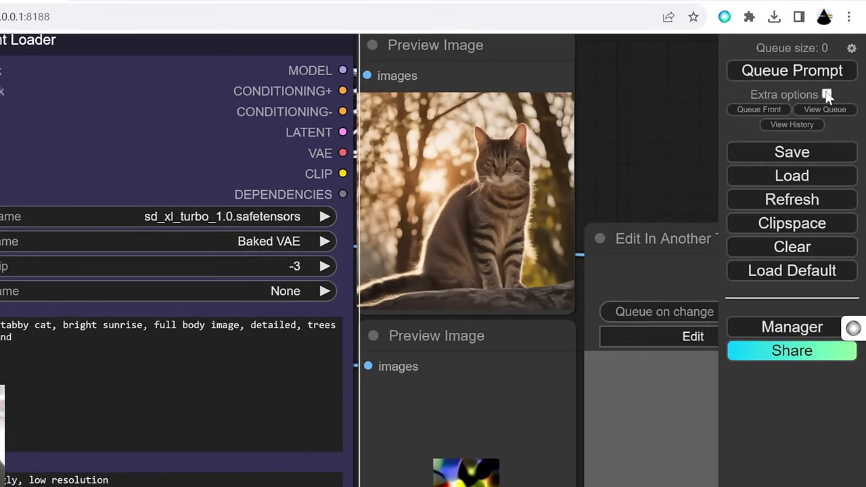
Enable the extra queue options with Auto Queue, and look over the prompt, preview and Edit In Another Tab nodes
left_click(827, 94)
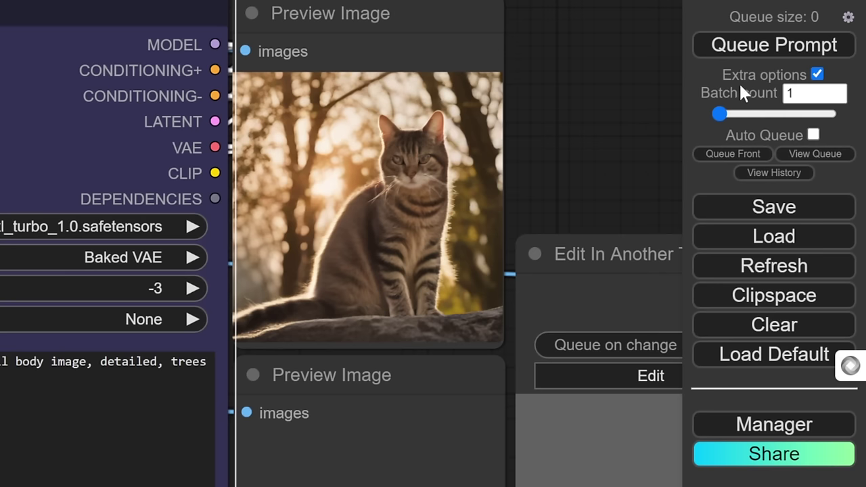
left_click(814, 135)
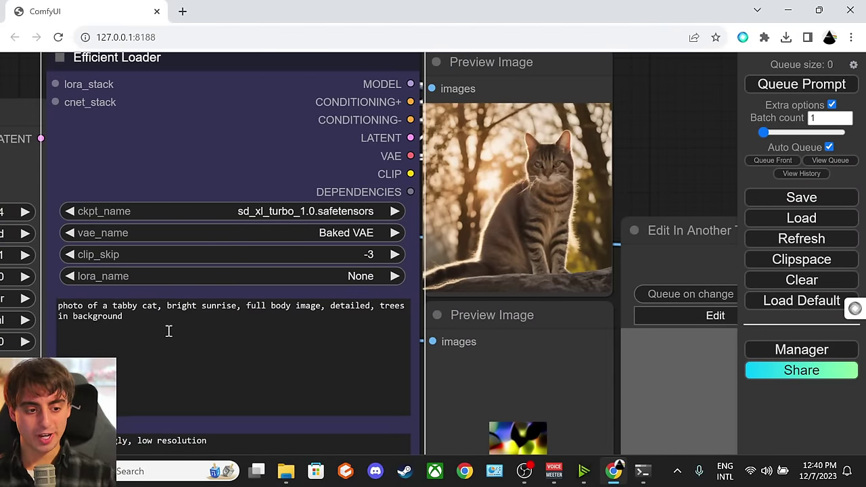
left_click(198, 306)
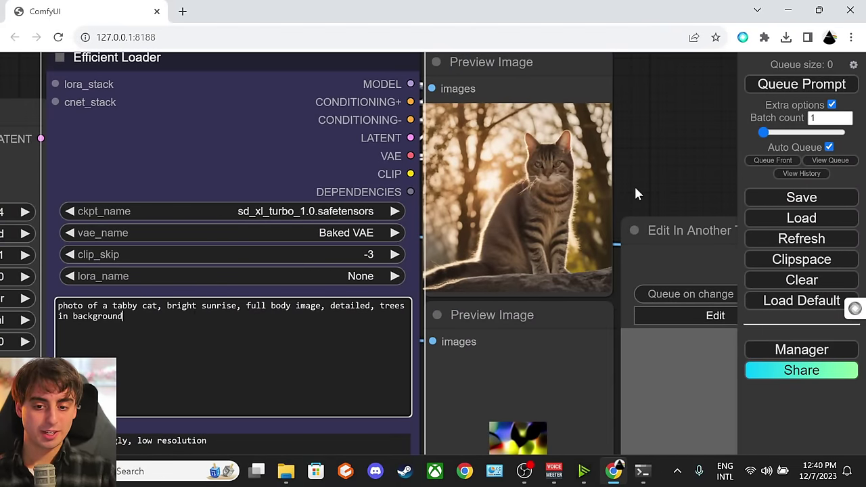
left_click_drag(636, 194, 632, 101)
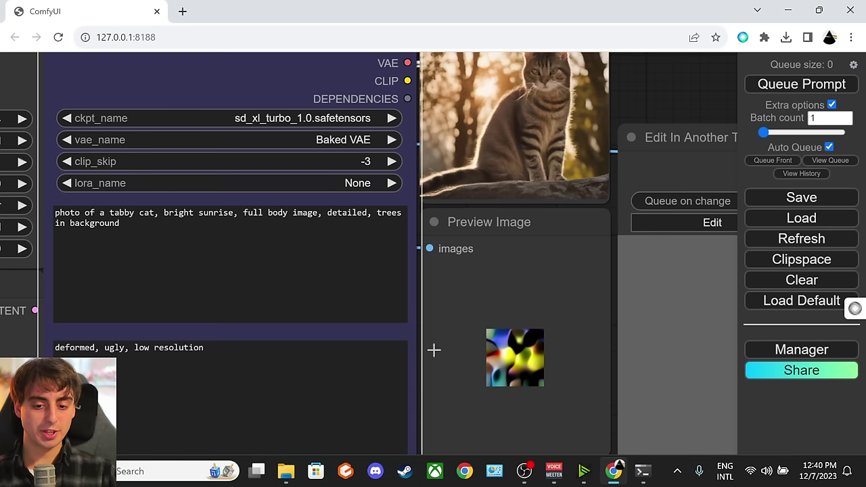
left_click(146, 229)
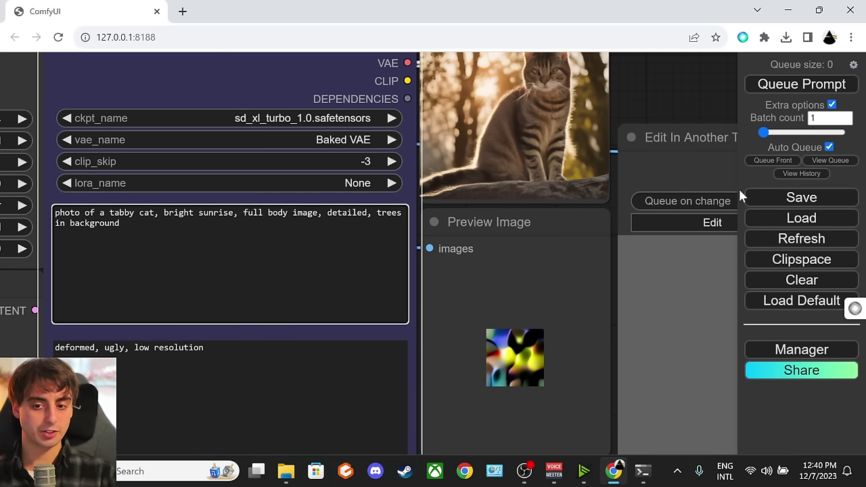
left_click_drag(607, 255, 429, 230)
scroll(481, 194, "down", 2)
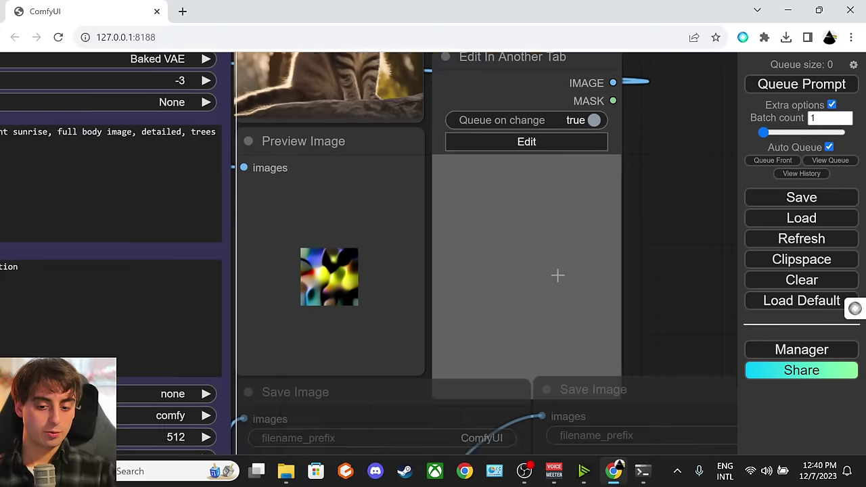
Replace "cat" with "dog" in the Efficient Loader's positive prompt
scroll(453, 266, "left", 5)
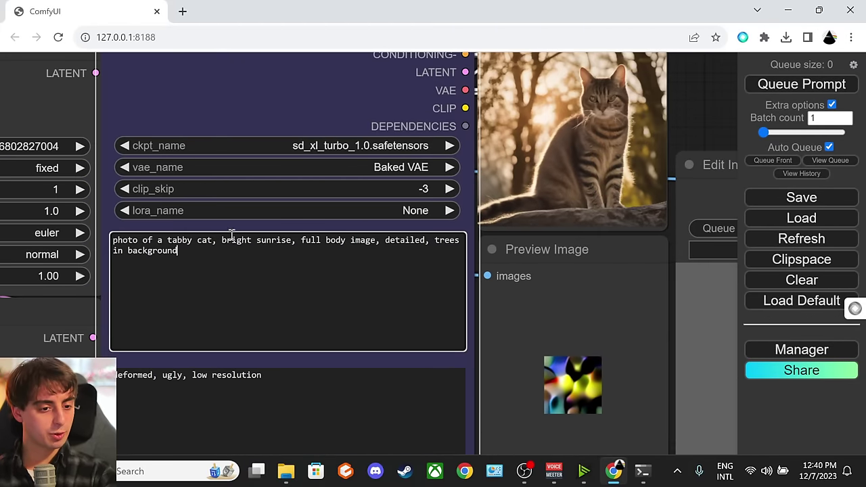
key("BackSpace")
key("BackSpace")
key("BackSpace")
type("daog")
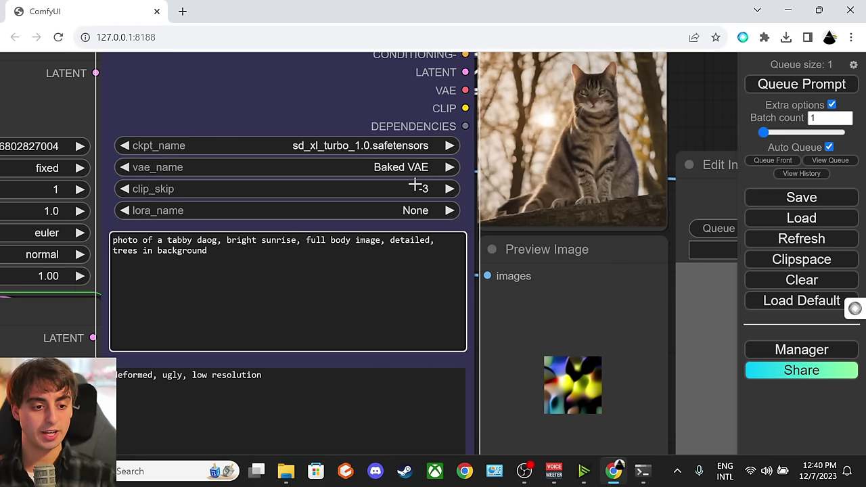
key("BackSpace")
key("BackSpace")
key("BackSpace")
type("og")
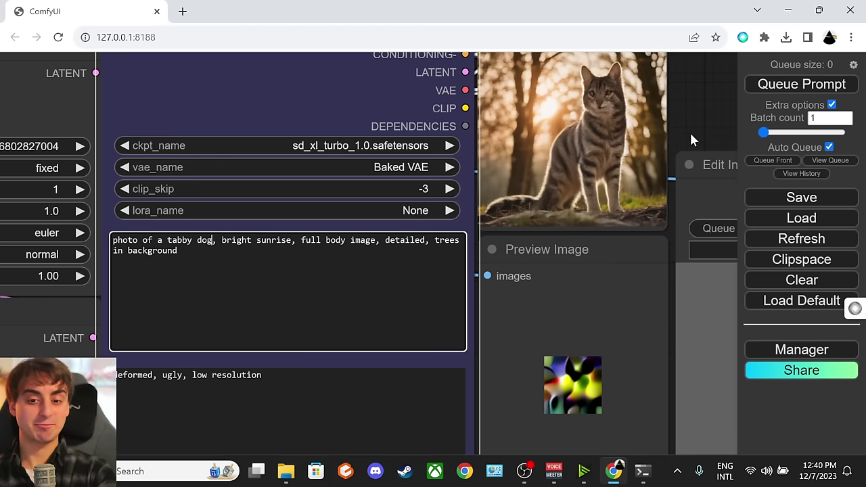
Remove "tabby" from the positive prompt so it starts with "photo of a dog", and view the regenerated preview
key("BackSpace")
key("BackSpace")
key("BackSpace")
key("BackSpace")
key("BackSpace")
key("BackSpace")
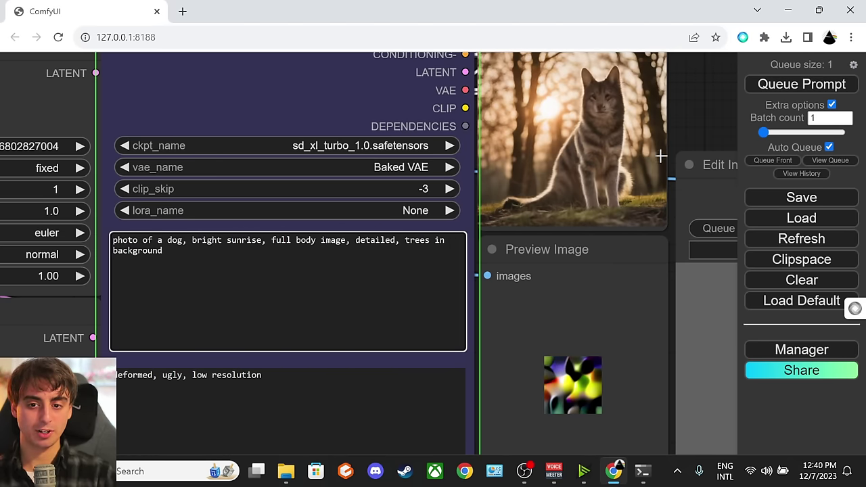
left_click_drag(700, 136, 641, 189)
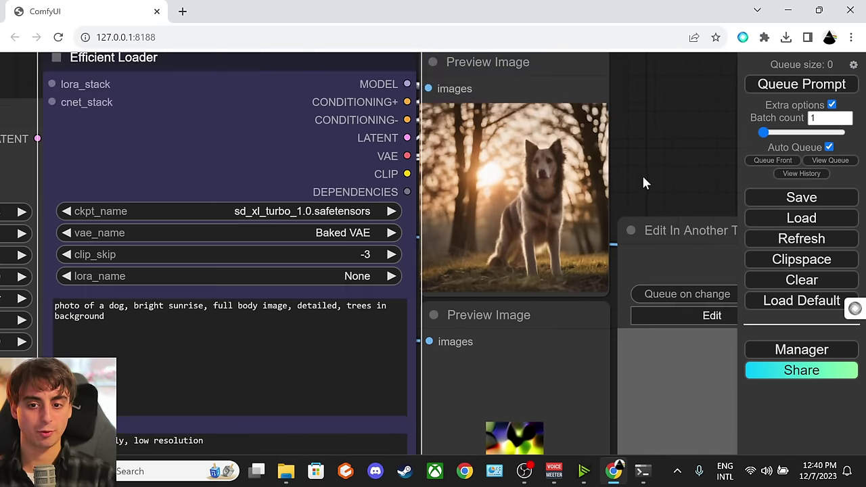
Replace "photo" with "cartoon" at the start of the positive prompt
left_click(80, 307)
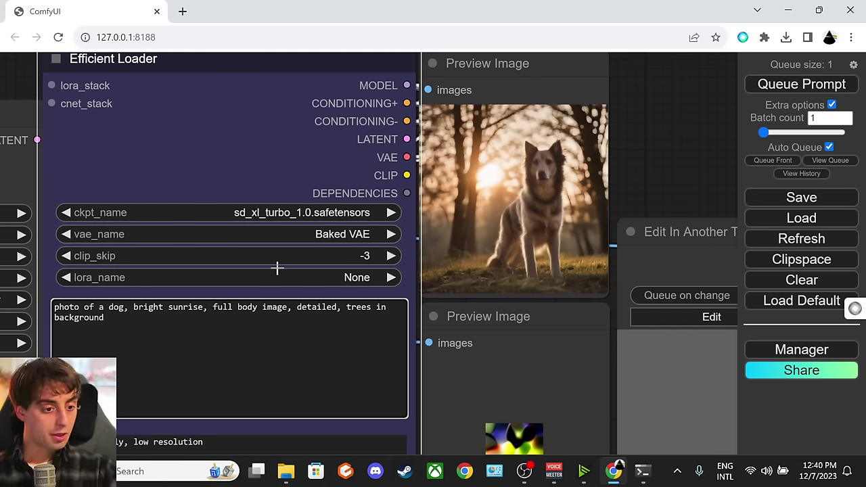
key("BackSpace")
key("BackSpace")
key("BackSpace")
key("BackSpace")
key("BackSpace")
type("cartoon")
left_click(621, 177)
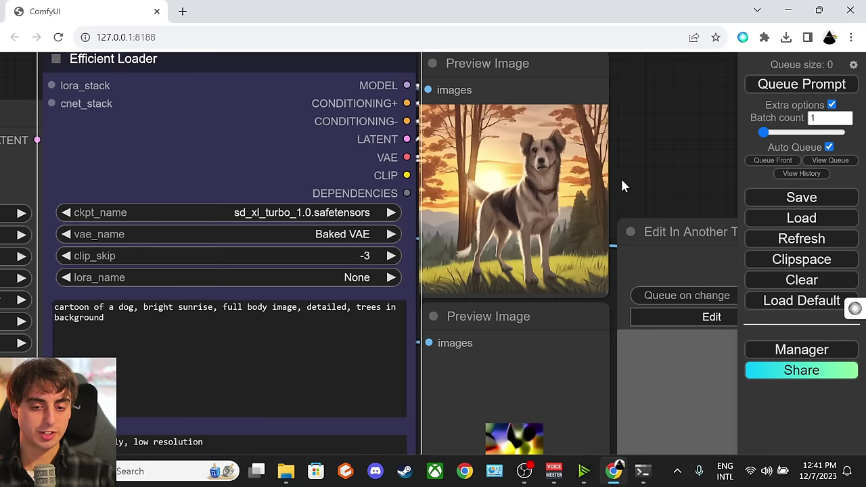
Inspect the cartoon dog preview up close, and replace "cartoon" with a pixel style at the start of the positive prompt
left_click_drag(621, 177, 568, 190)
scroll(639, 138, "up", 4)
scroll(504, 242, "up", 3)
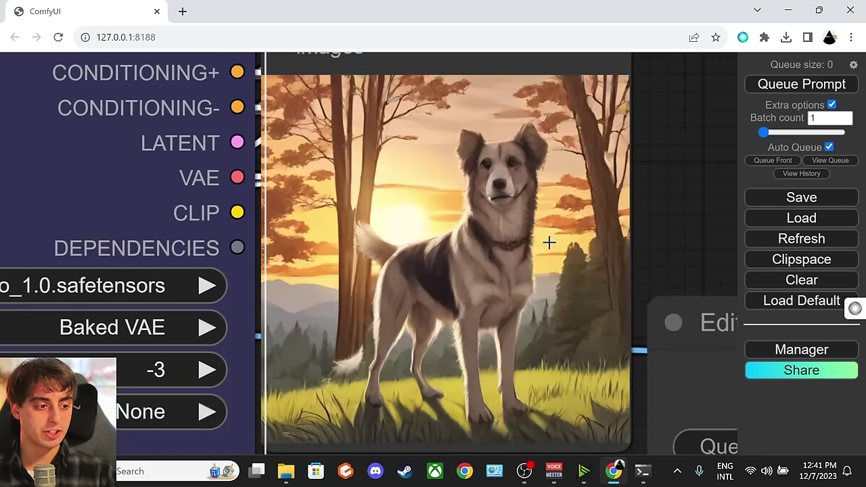
left_click_drag(551, 241, 625, 136)
scroll(420, 291, "down", 5)
scroll(34, 346, "down", 1)
double_click(71, 326)
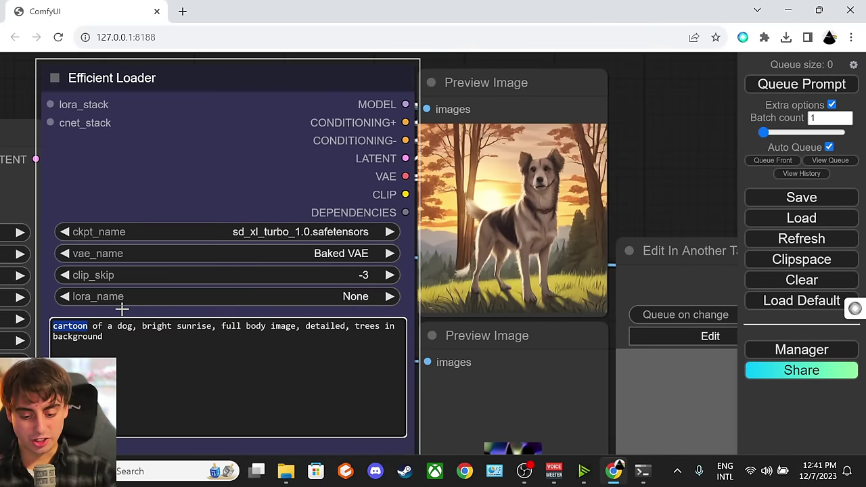
type("pixel")
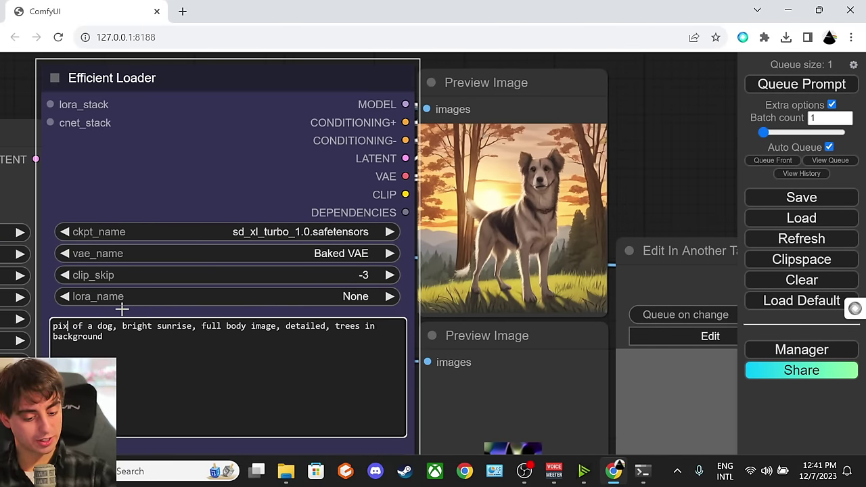
scroll(622, 203, "up", 2)
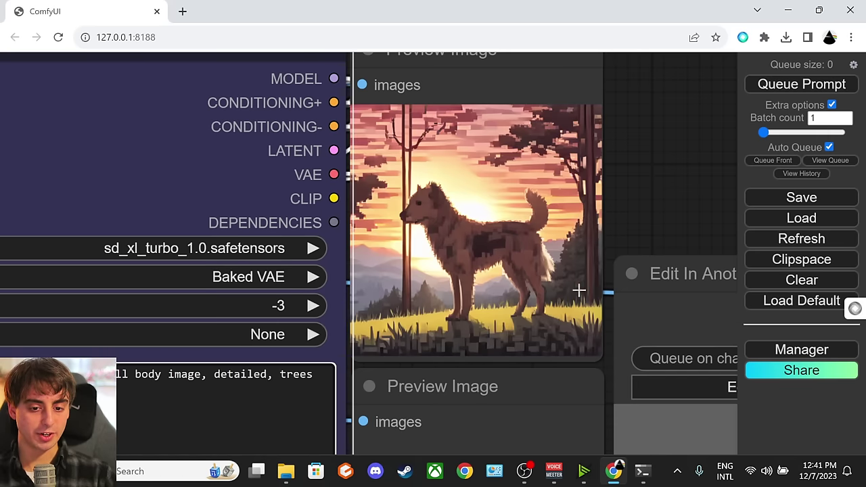
Return the start of the positive prompt to the photo style for the dog
scroll(545, 287, "down", 3)
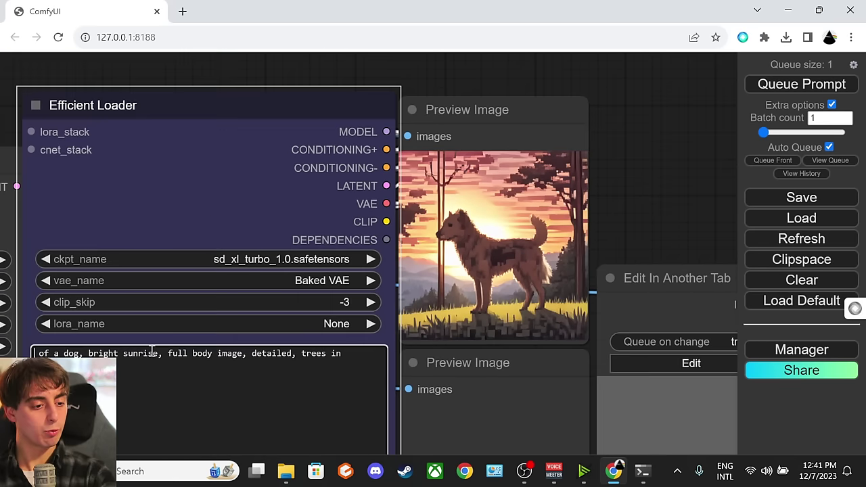
left_click_drag(157, 335, 95, 302)
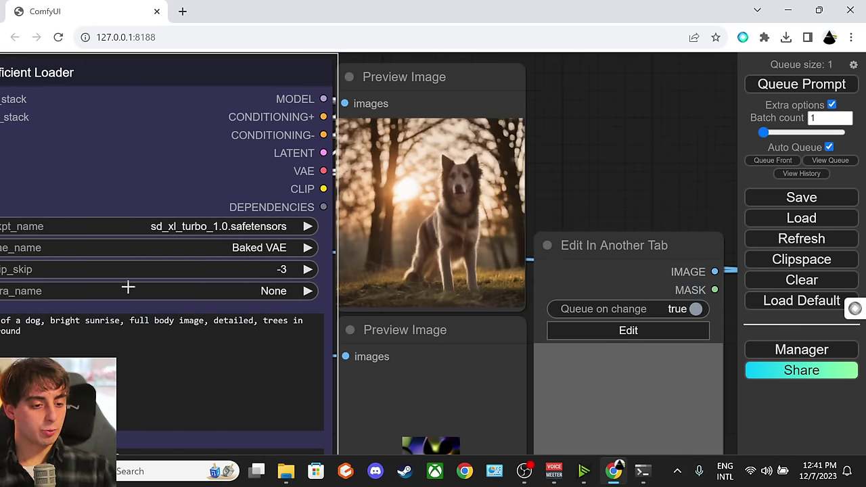
left_click(101, 332)
Open the canvas editor from the Edit In Another Tab node and place it in its own window side by side with the workflow
left_click_drag(664, 183, 551, 58)
left_click_drag(676, 215, 682, 167)
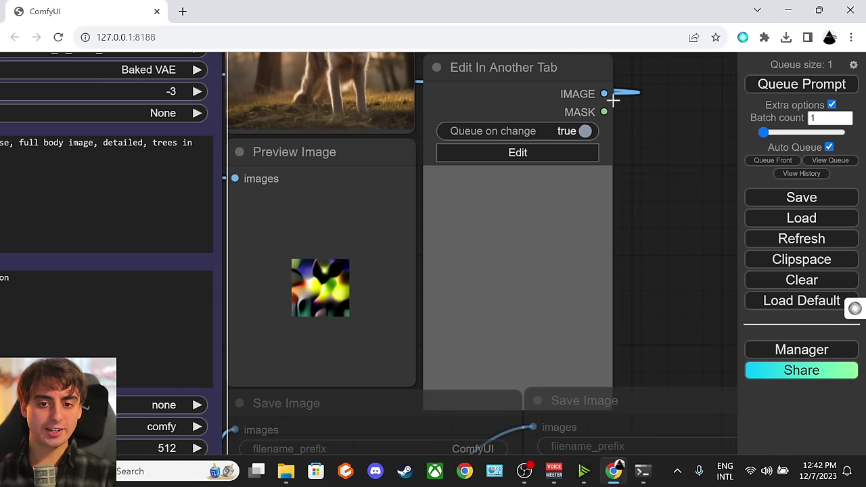
scroll(681, 170, "up", 2)
left_click(517, 201)
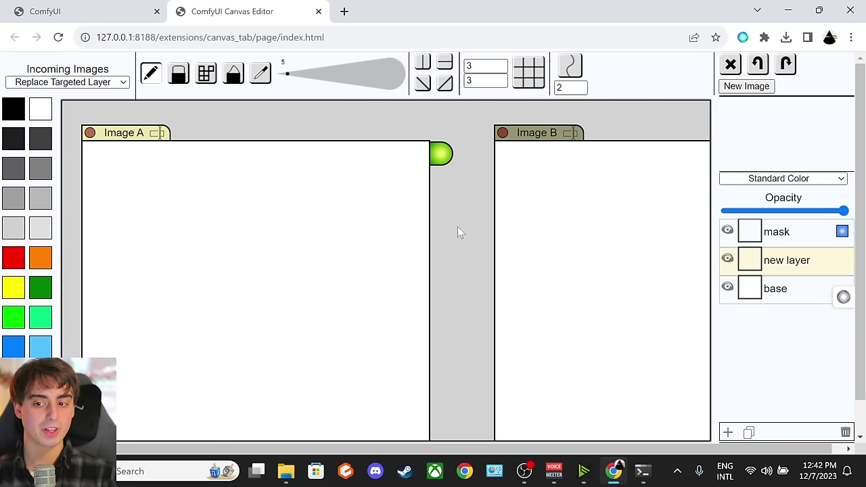
left_click_drag(245, 15, 865, 196)
left_click(297, 143)
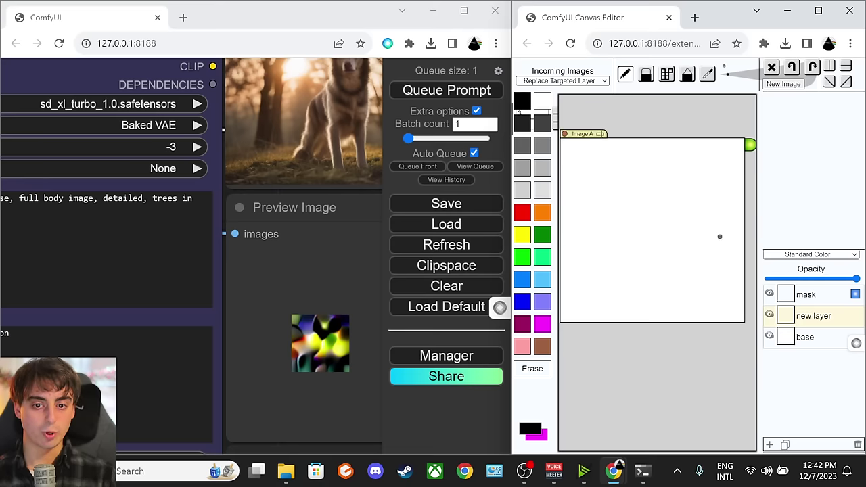
Frame the lower Preview Image node next to the Edit In Another Tab node and reduce the browser zoom by two levels
scroll(308, 258, "down", 5)
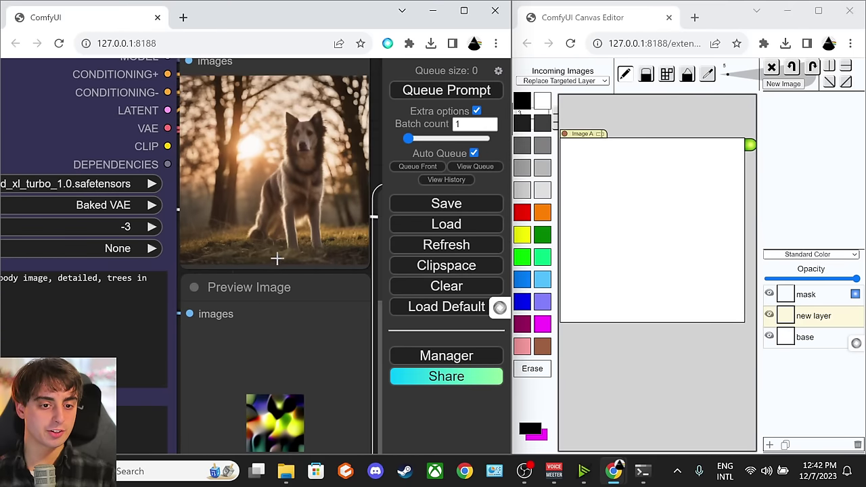
scroll(295, 203, "up", 2)
scroll(300, 259, "down", 4)
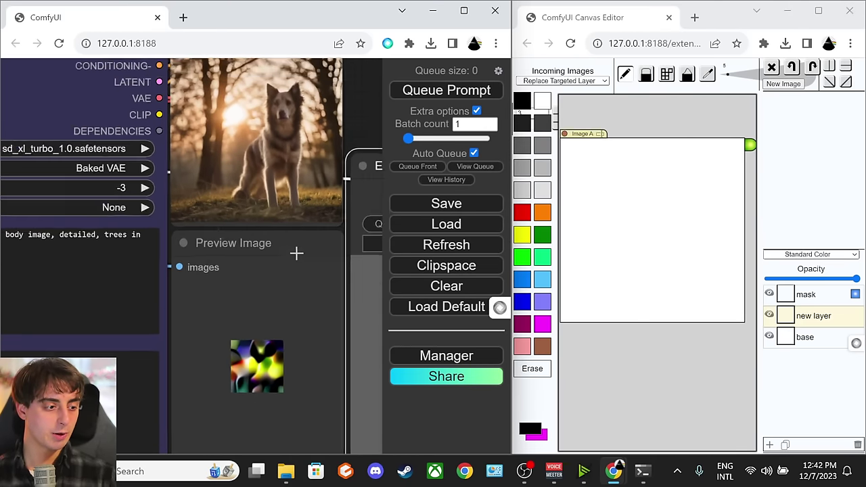
scroll(305, 286, "up", 2)
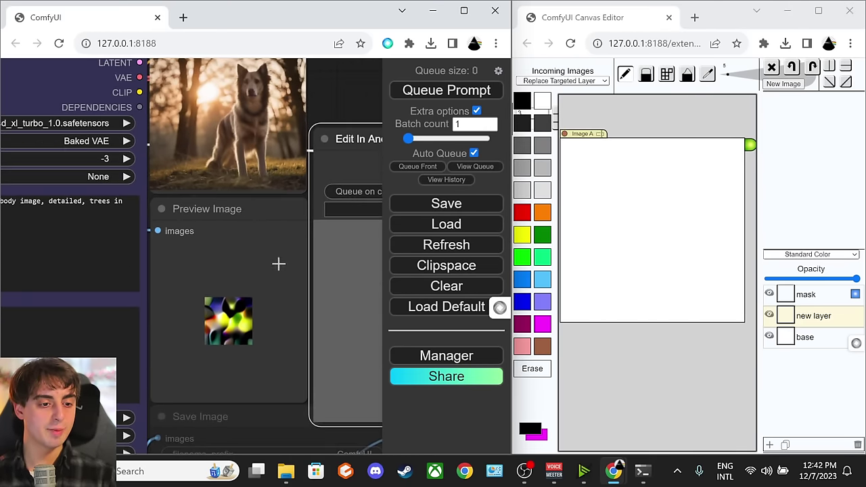
left_click_drag(279, 254, 269, 272)
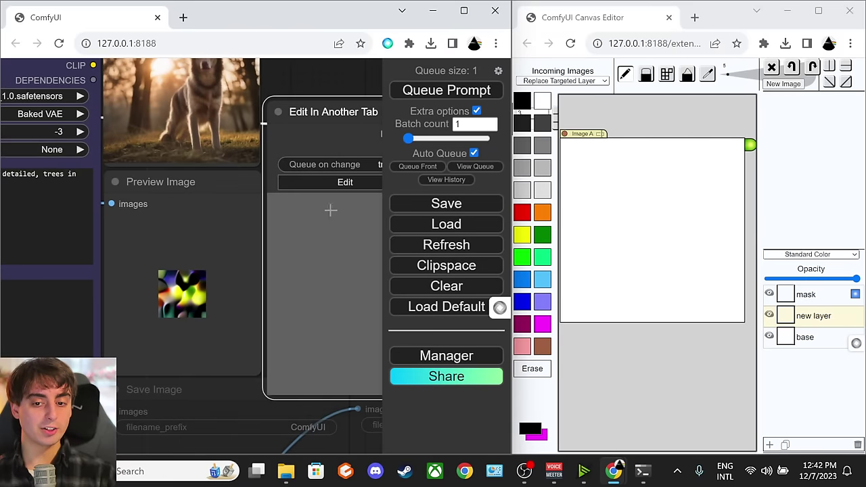
scroll(169, 244, "up", 5)
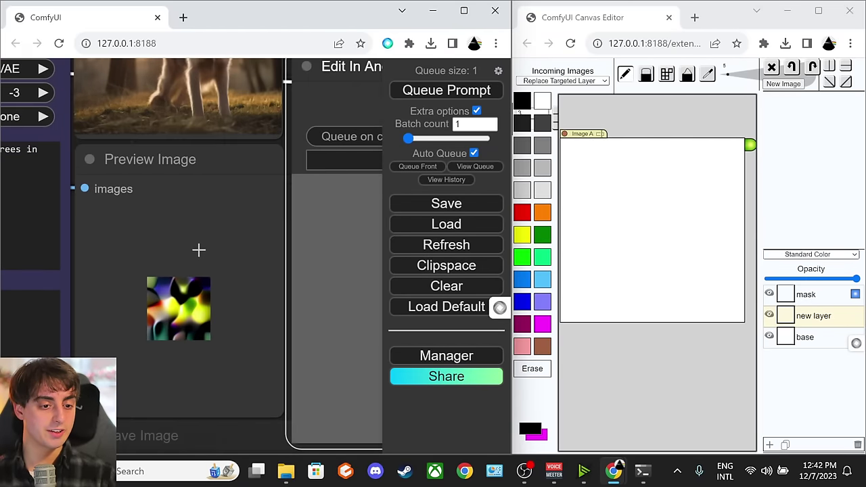
left_click_drag(237, 233, 262, 208)
scroll(284, 209, "up", 2)
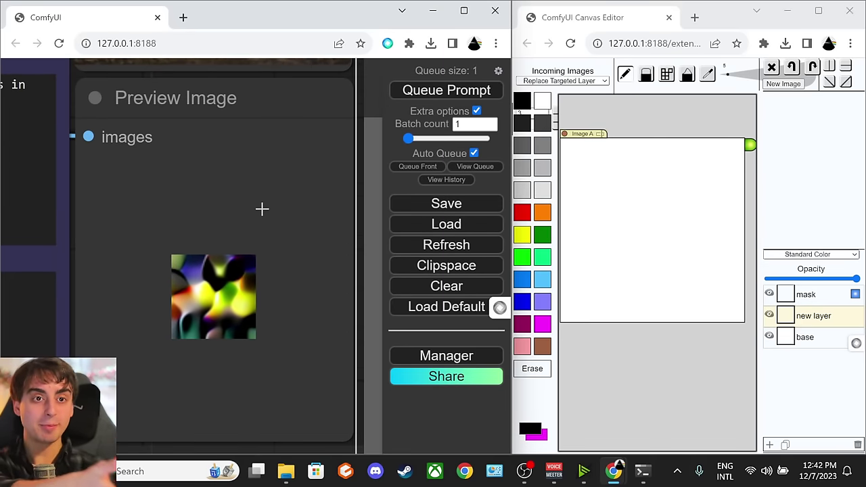
key("ctrl+minus")
key("ctrl+minus")
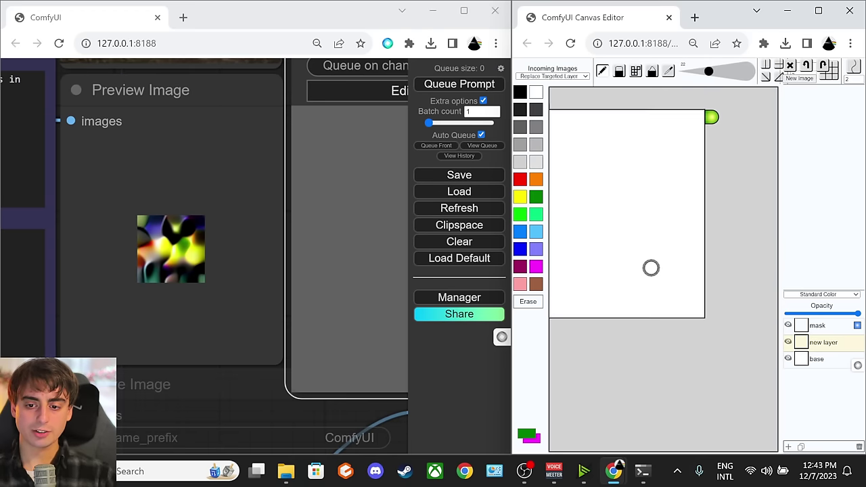
Enlarge the pencil brush and paint solid green ground across roughly the lower half of the Image A canvas
left_click_drag(708, 72, 745, 71)
mouse_move(562, 311)
left_mouse_down()
mouse_move(797, 325)
mouse_move(570, 325)
mouse_move(812, 332)
mouse_move(689, 316)
mouse_move(785, 313)
mouse_move(579, 324)
mouse_move(768, 346)
left_mouse_up()
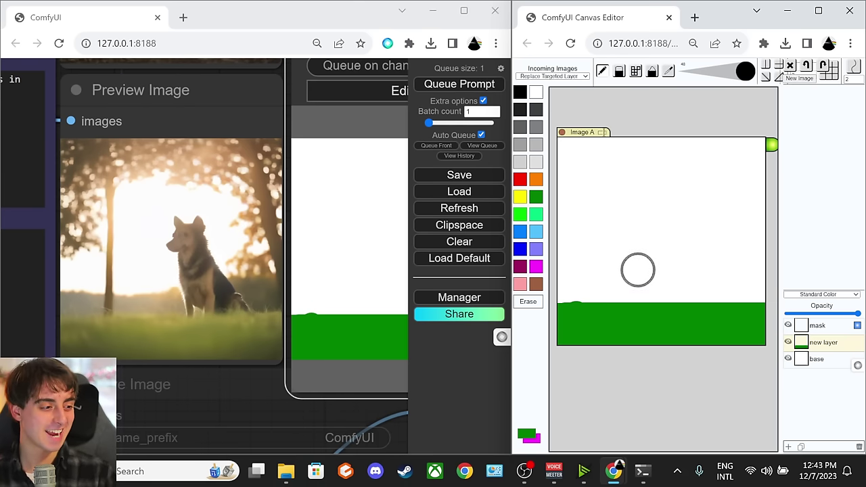
left_click(579, 325)
mouse_move(579, 325)
left_mouse_down()
mouse_move(567, 319)
mouse_move(566, 263)
mouse_move(779, 258)
mouse_move(715, 277)
mouse_move(580, 286)
mouse_move(700, 309)
left_mouse_up()
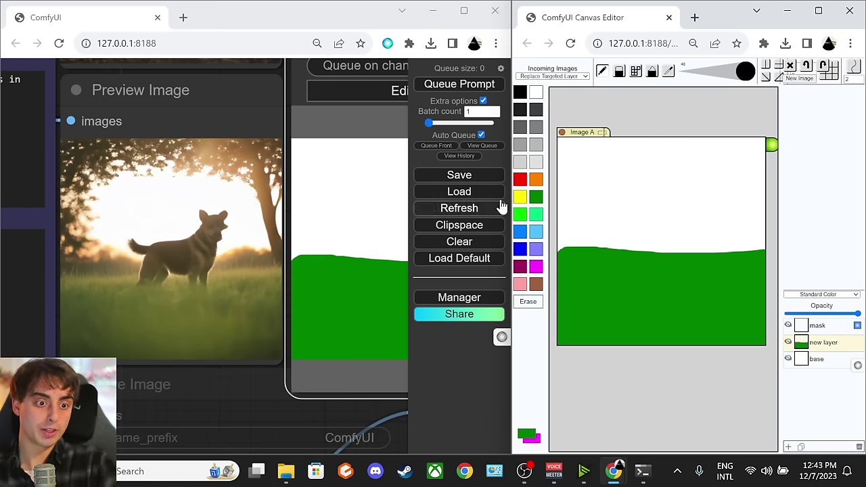
Fill the sky above the green ground with light blue and paint a large brown oval at the left edge of Image A
left_click(536, 231)
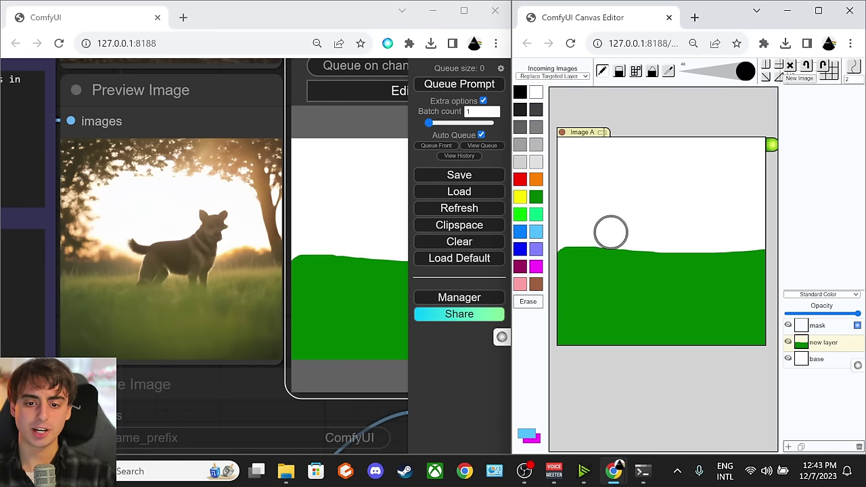
mouse_move(753, 236)
left_mouse_down()
mouse_move(589, 240)
mouse_move(845, 251)
mouse_move(853, 228)
mouse_move(611, 204)
mouse_move(501, 178)
mouse_move(691, 155)
mouse_move(634, 178)
mouse_move(722, 188)
left_mouse_up()
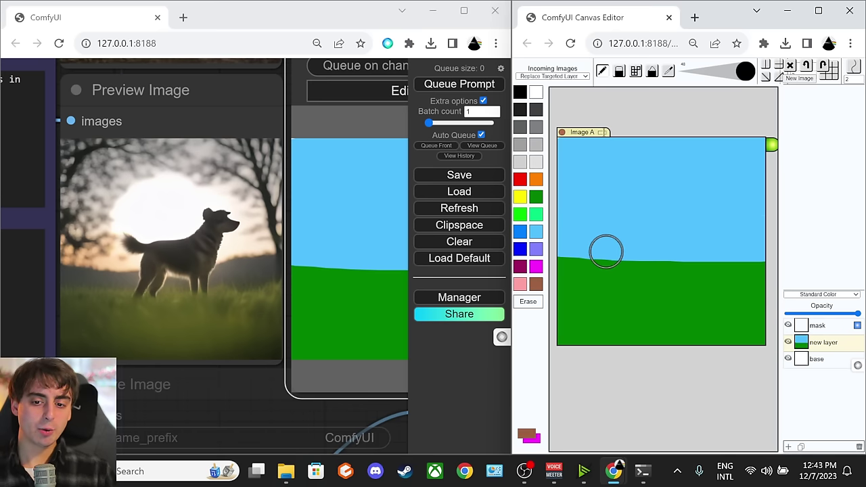
mouse_move(584, 263)
left_mouse_down()
mouse_move(563, 220)
mouse_move(600, 208)
mouse_move(593, 266)
mouse_move(579, 196)
mouse_move(581, 239)
mouse_move(592, 256)
left_mouse_up()
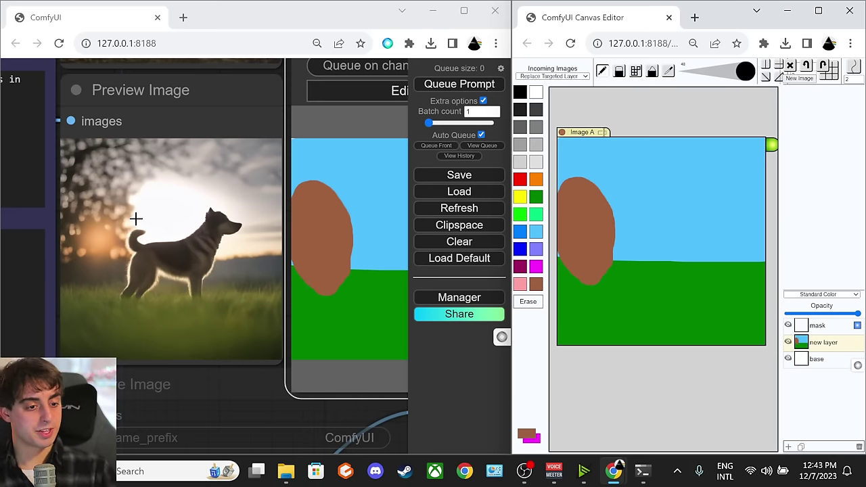
Remove "trees in background" from the positive prompt and add "to the left" after the dog
left_click(212, 294)
scroll(212, 294, "down", 5)
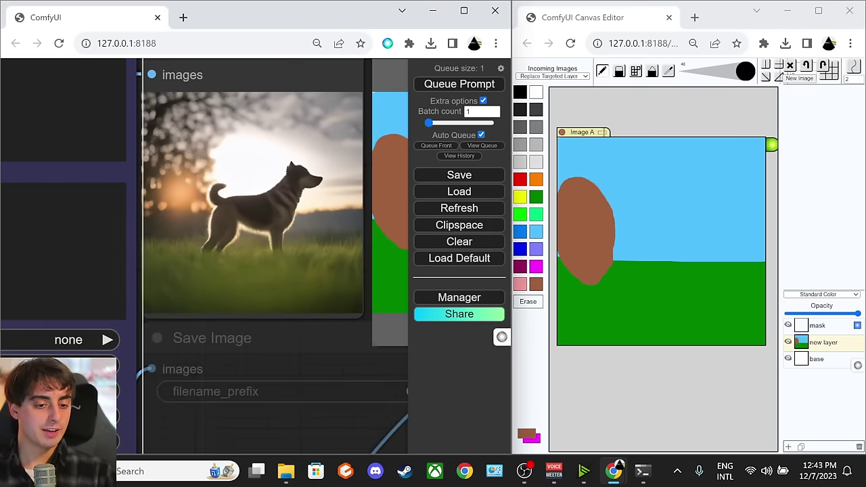
left_click_drag(258, 310, 271, 305)
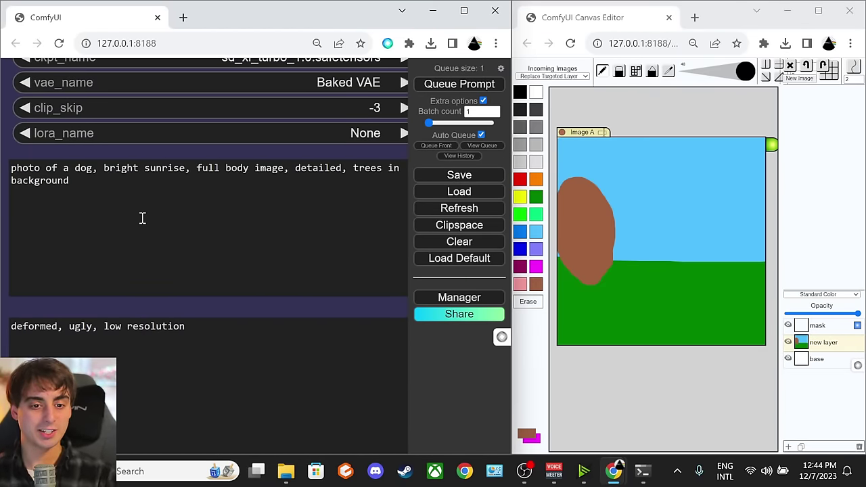
left_click(97, 188)
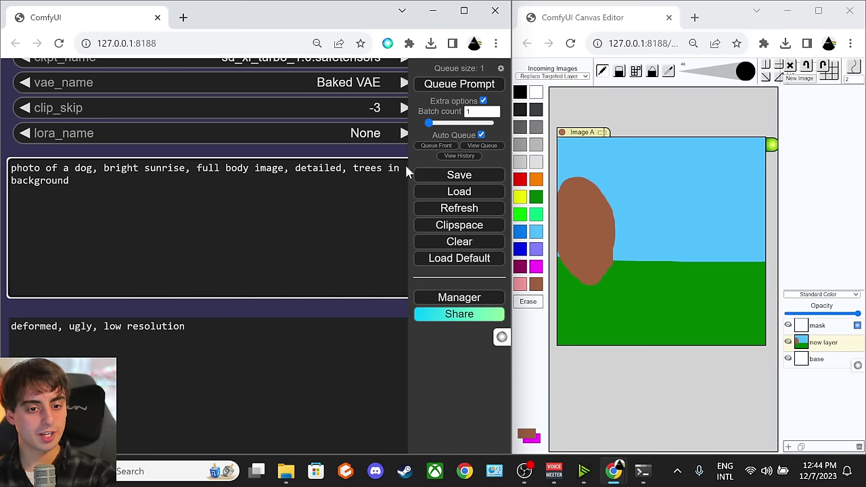
left_click_drag(353, 168, 409, 192)
key("BackSpace")
type("to the left")
Compare the new preview with the sketch and undo the brown oval on the Image A canvas
left_click_drag(399, 123, 37, 57)
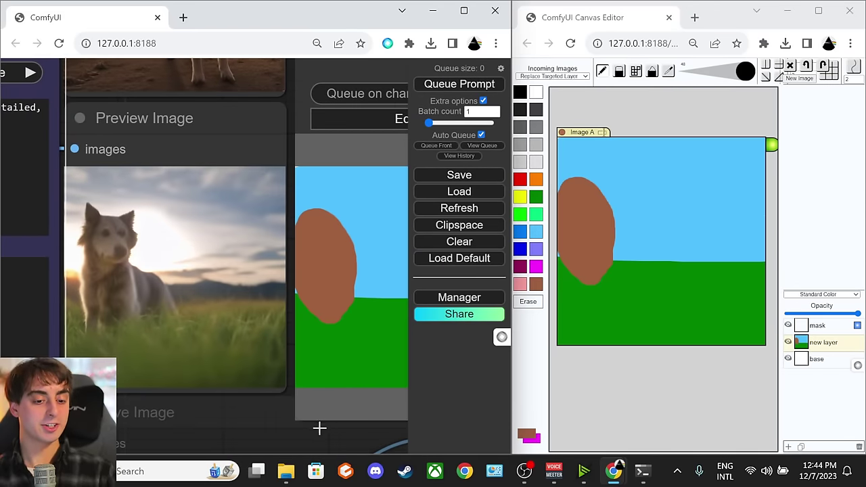
left_click_drag(279, 391, 261, 364)
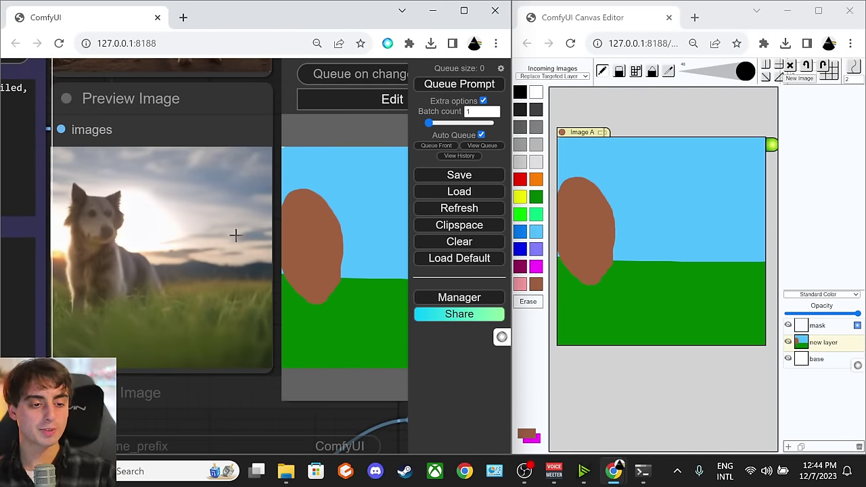
left_click_drag(276, 379, 307, 369)
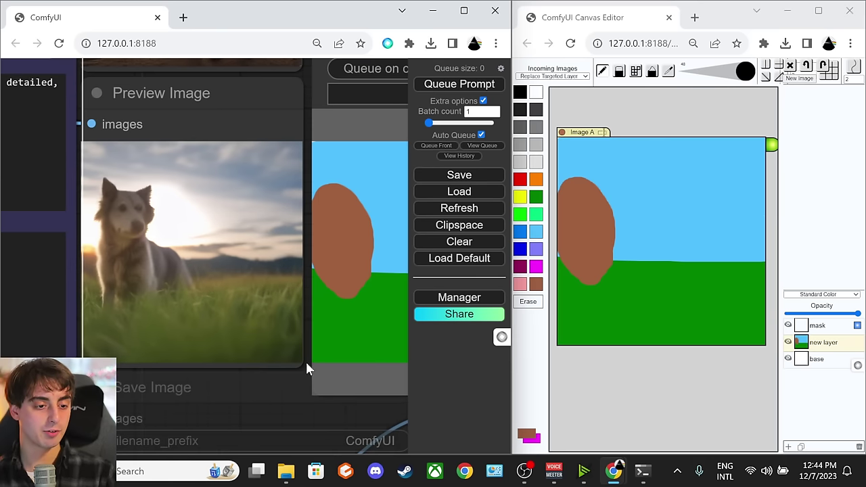
left_click(588, 139)
key("ctrl+z")
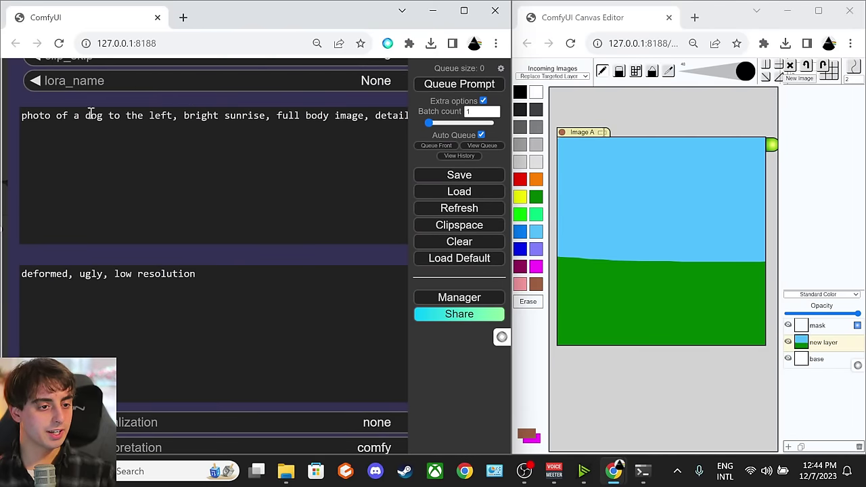
In the positive prompt, replace "bright sunrise" with "overcast" and the dog to the left with an orange tabby cat
left_click_drag(184, 115, 266, 116)
type("overcast")
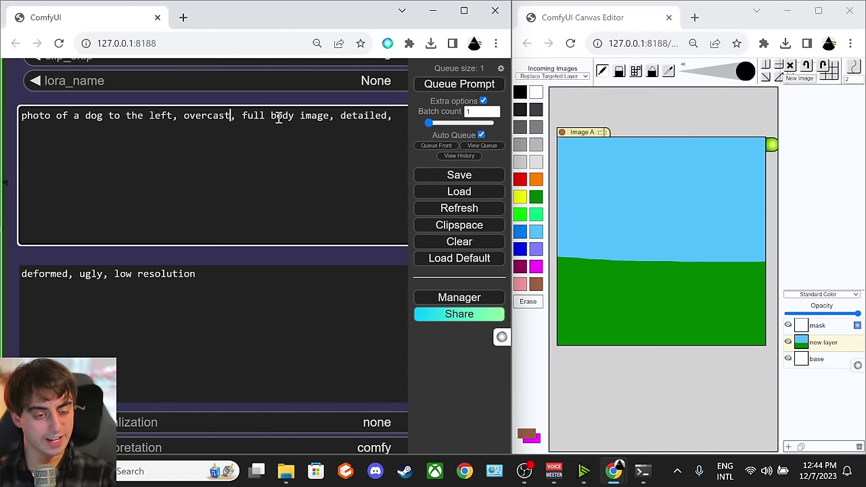
left_click_drag(174, 116, 93, 116)
key("BackSpace")
type("orange")
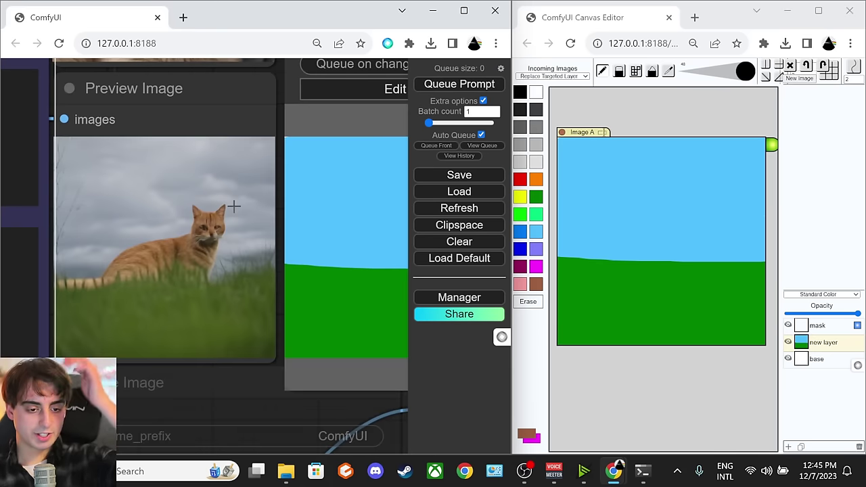
Paint an orange body and neck mid-canvas, then add legs and long tail-like strokes with a smaller brush
mouse_move(653, 261)
left_mouse_down()
mouse_move(674, 248)
mouse_move(656, 257)
mouse_move(680, 239)
mouse_move(673, 243)
mouse_move(680, 215)
left_mouse_up()
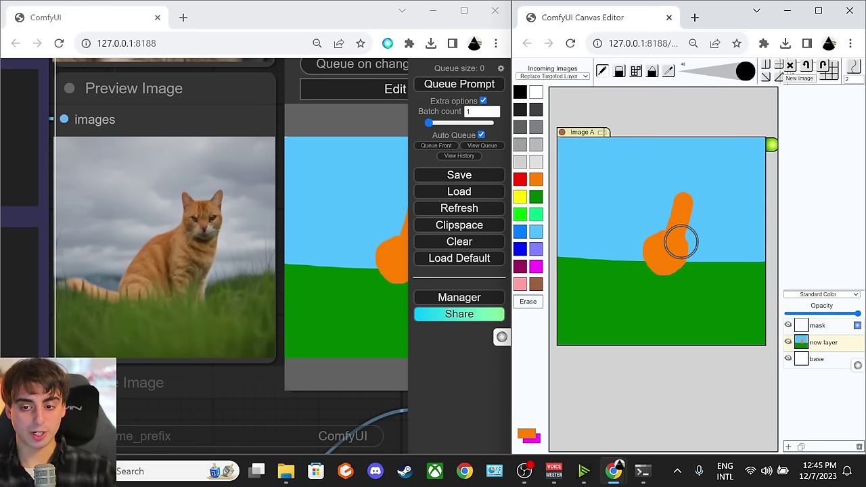
mouse_move(681, 221)
left_mouse_down()
mouse_move(713, 189)
mouse_move(599, 249)
mouse_move(731, 290)
mouse_move(715, 186)
mouse_move(596, 239)
mouse_move(614, 270)
mouse_move(635, 241)
mouse_move(688, 226)
mouse_move(703, 170)
mouse_move(670, 195)
mouse_move(734, 274)
mouse_move(753, 251)
left_mouse_up()
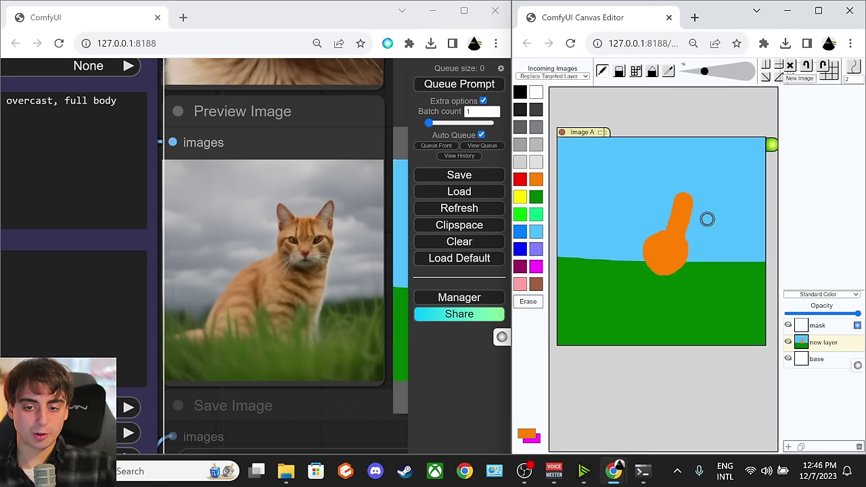
mouse_move(695, 206)
left_mouse_down()
mouse_move(700, 230)
mouse_move(667, 226)
mouse_move(630, 251)
mouse_move(657, 230)
mouse_move(643, 276)
mouse_move(675, 248)
mouse_move(684, 267)
mouse_move(715, 254)
mouse_move(762, 270)
mouse_move(709, 269)
mouse_move(734, 292)
left_mouse_up()
mouse_move(649, 253)
left_mouse_down()
mouse_move(598, 280)
mouse_move(627, 246)
mouse_move(631, 274)
mouse_move(656, 250)
mouse_move(668, 320)
left_mouse_up()
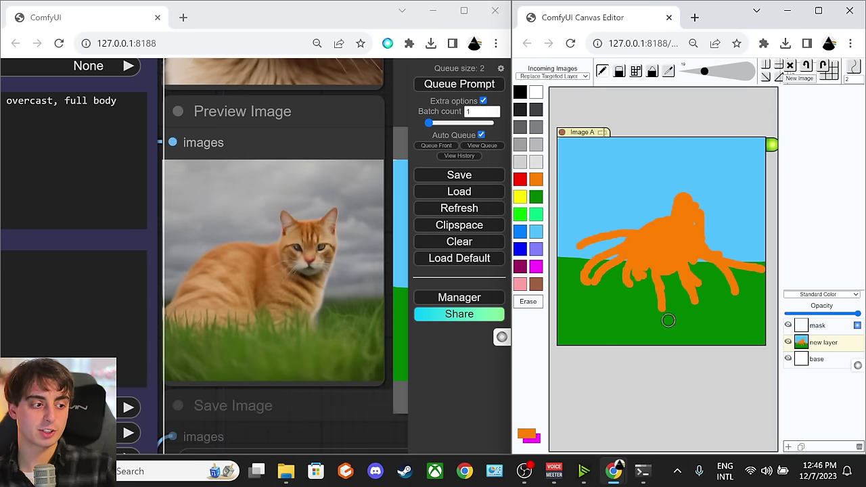
mouse_move(647, 281)
left_mouse_down()
mouse_move(598, 232)
mouse_move(654, 248)
mouse_move(605, 219)
mouse_move(681, 279)
left_mouse_up()
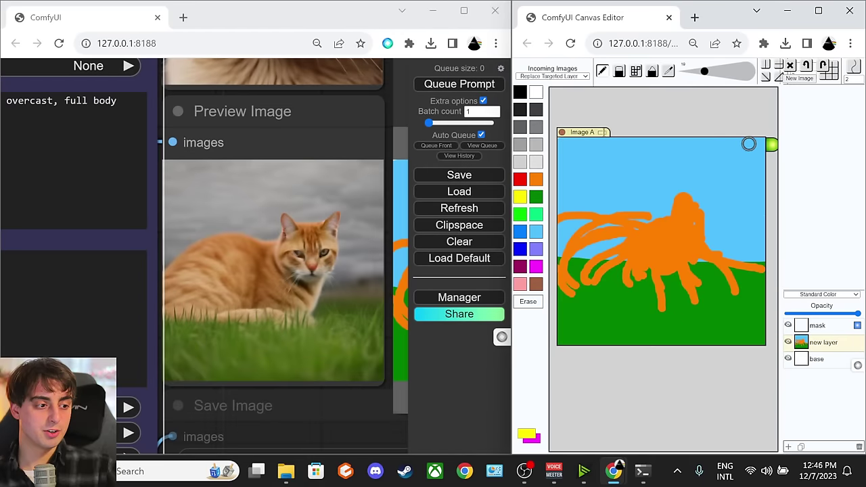
Paint two yellow patches in the sky and loose yellow strokes across the orange figure and the grass
mouse_move(749, 144)
left_mouse_down()
mouse_move(722, 173)
mouse_move(707, 150)
left_mouse_up()
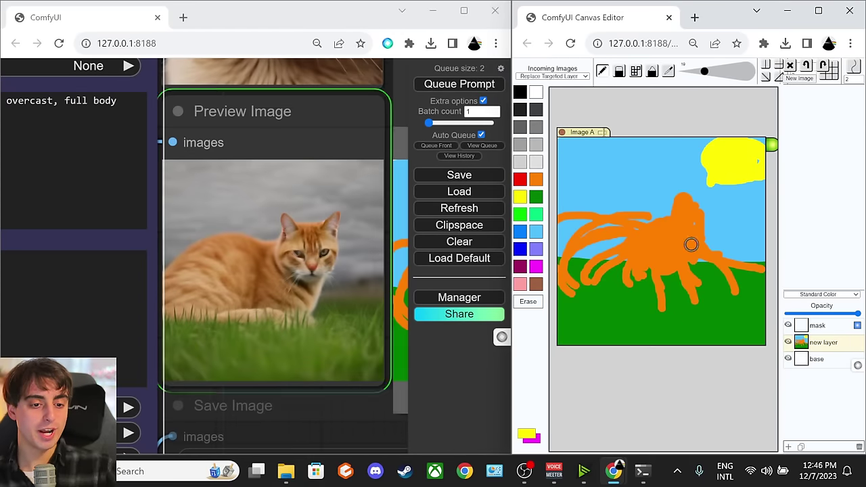
mouse_move(621, 155)
left_mouse_down()
mouse_move(640, 162)
mouse_move(615, 185)
mouse_move(622, 164)
left_mouse_up()
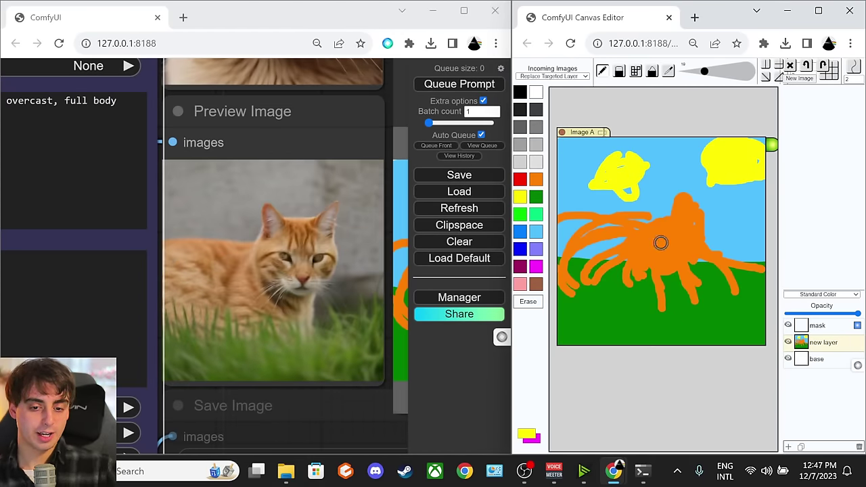
left_click_drag(631, 208, 648, 270)
left_click_drag(595, 208, 593, 305)
mouse_move(704, 234)
left_mouse_down()
mouse_move(645, 312)
mouse_move(748, 267)
left_mouse_up()
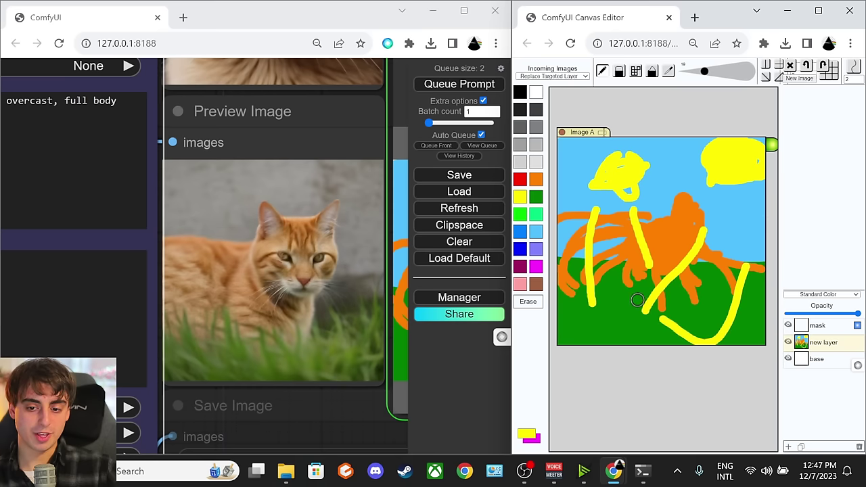
left_click_drag(629, 194, 609, 277)
left_click_drag(678, 188, 739, 249)
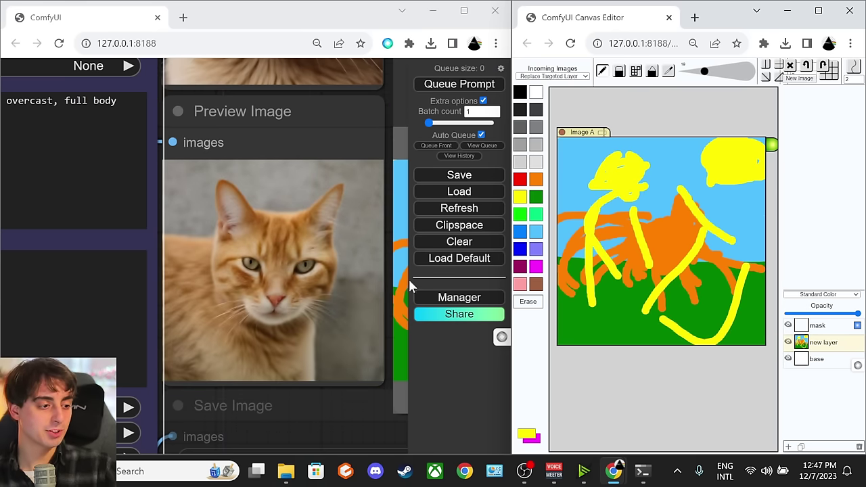
Minimize the canvas editor window and maximize the ComfyUI workflow window
left_click_drag(383, 140, 377, 341)
left_click_drag(396, 119, 402, 150)
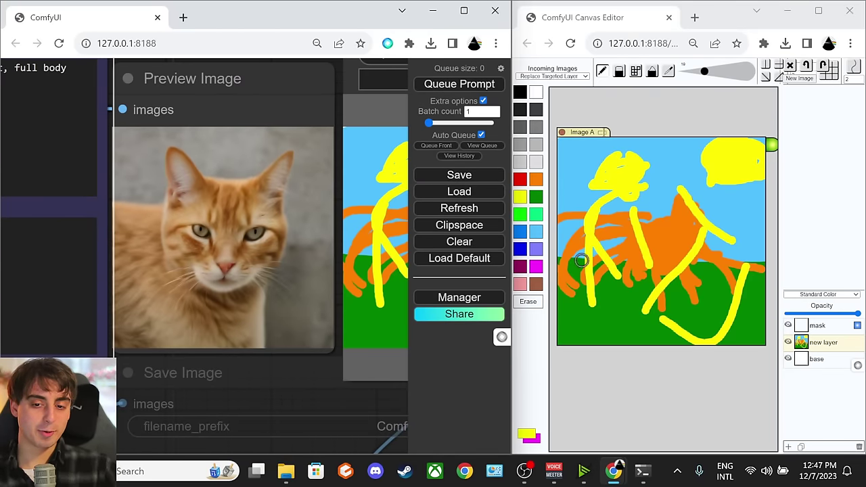
left_click(787, 10)
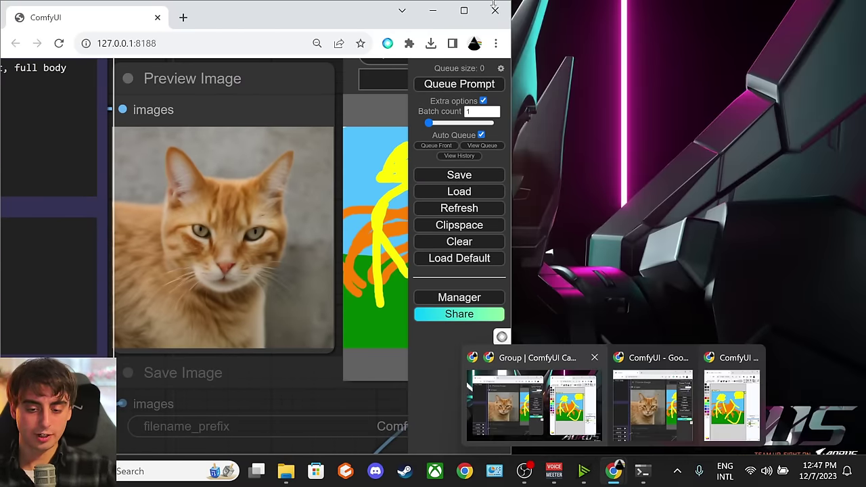
left_click(464, 10)
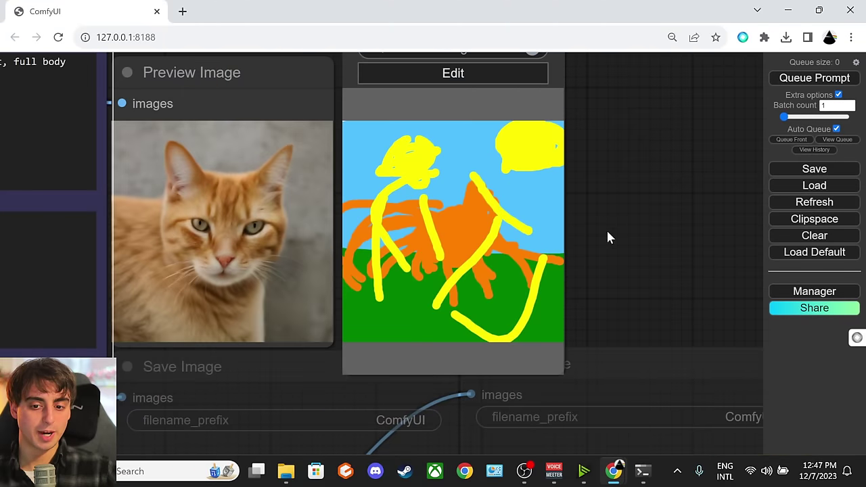
Turn off Auto Queue and bring the muted upscaling and Save Image nodes into view
left_click_drag(607, 229, 689, 133)
scroll(685, 159, "down", 3)
scroll(704, 186, "down", 2)
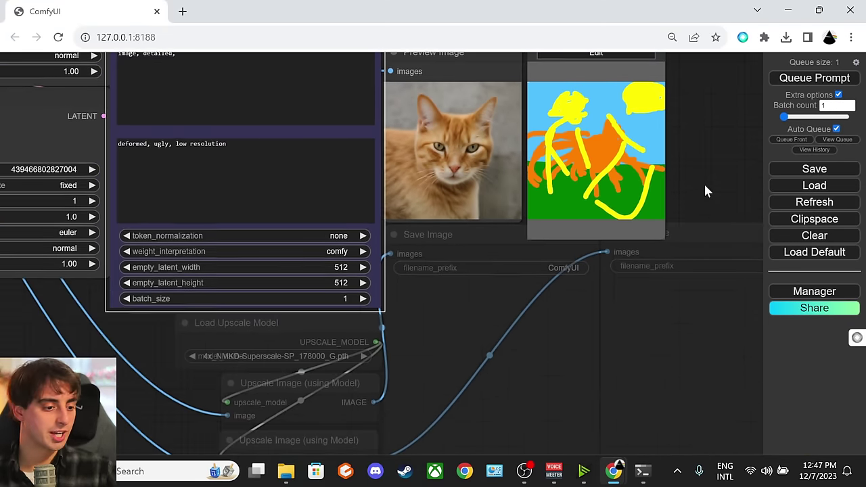
left_click_drag(288, 319, 192, 234)
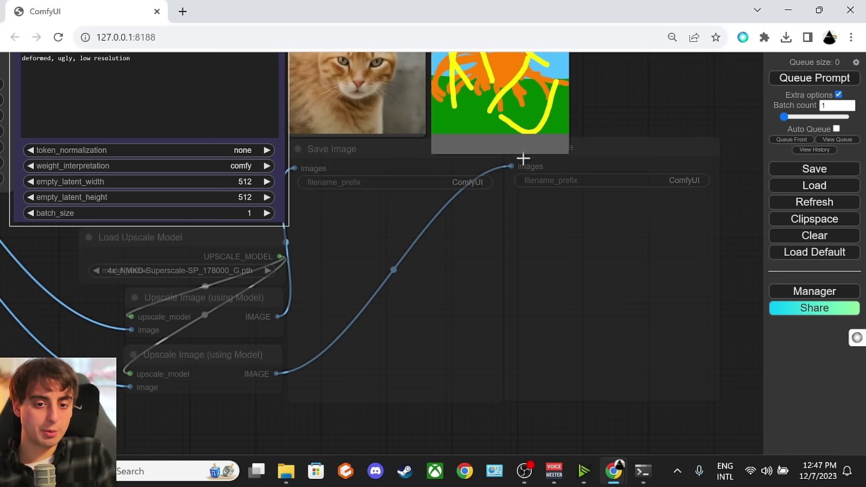
Unmute the Load Upscale Model node, both Upscale Image (using Model) nodes and both Save Image nodes
left_click(214, 238)
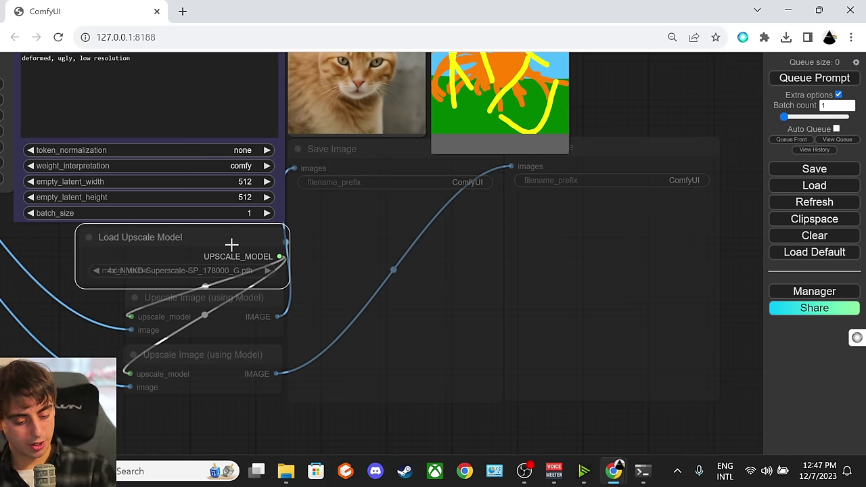
key("ctrl+m")
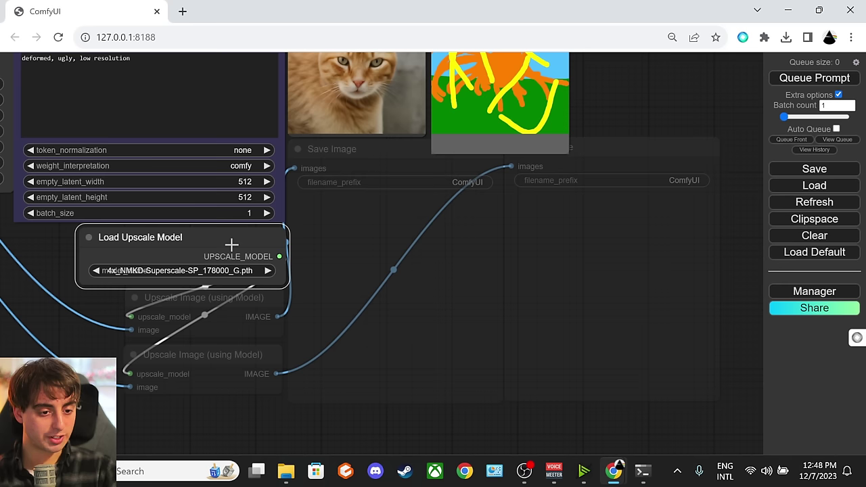
left_click(274, 298)
key("ctrl+m")
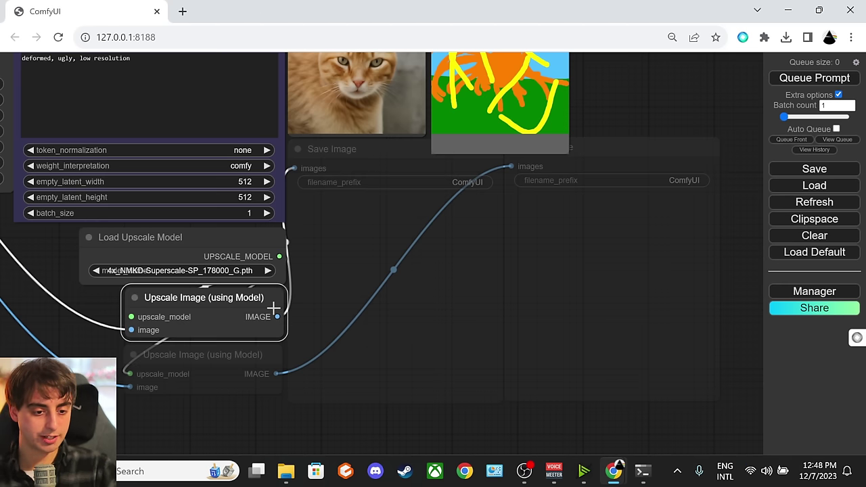
left_click(243, 353)
key("ctrl+m")
left_click(405, 197)
key("ctrl+m")
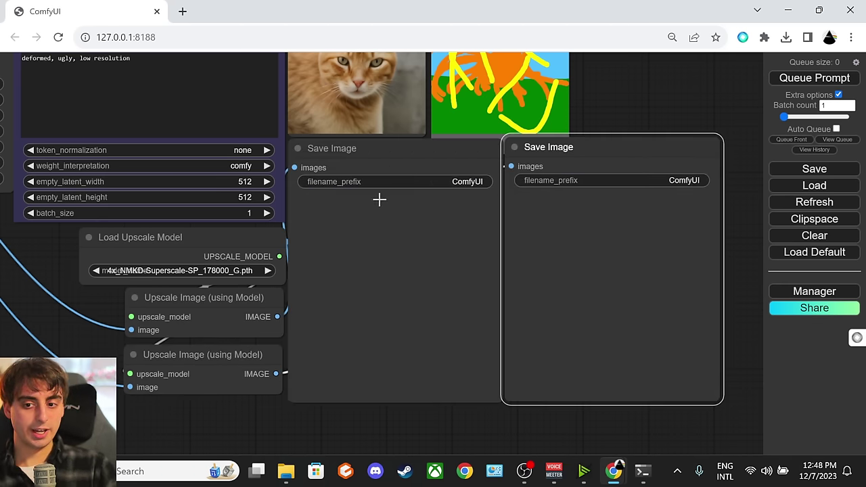
Inspect the cat preview and select 4x_NMKD-Superscale-SP_178000_G.pth in the Load Upscale Model node
scroll(609, 206, "up", 3)
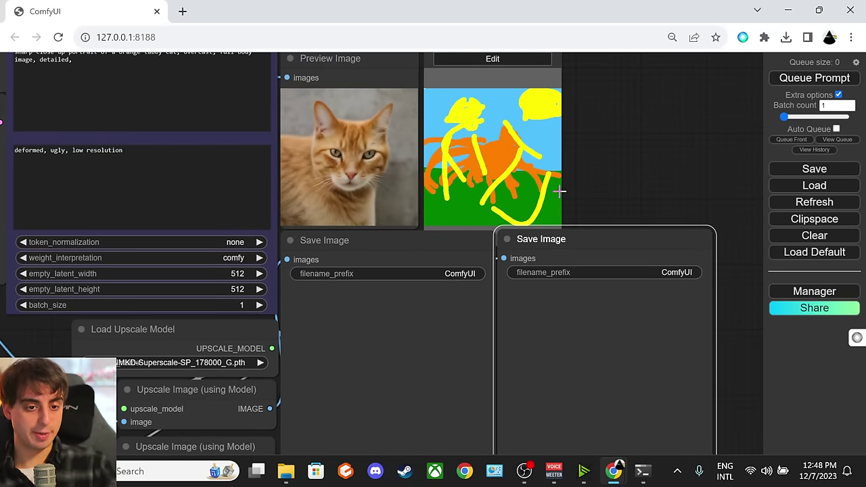
left_click_drag(560, 191, 662, 240)
scroll(465, 221, "up", 2)
scroll(465, 221, "up", 4)
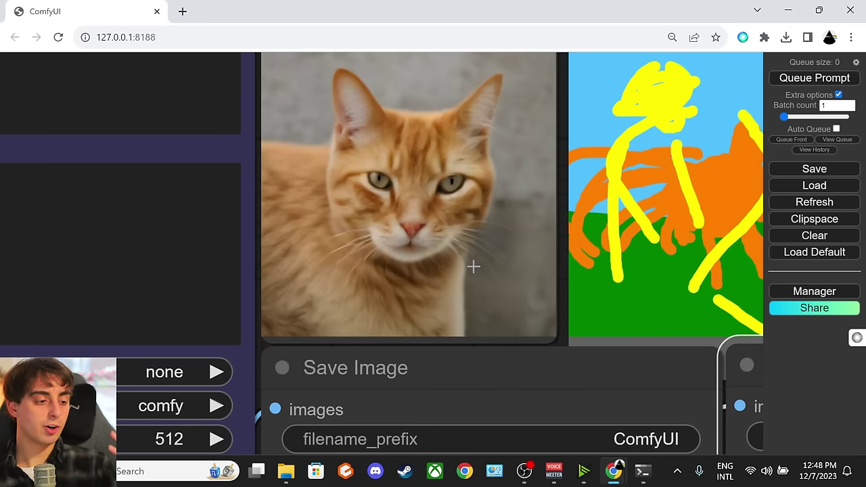
scroll(454, 249, "down", 4)
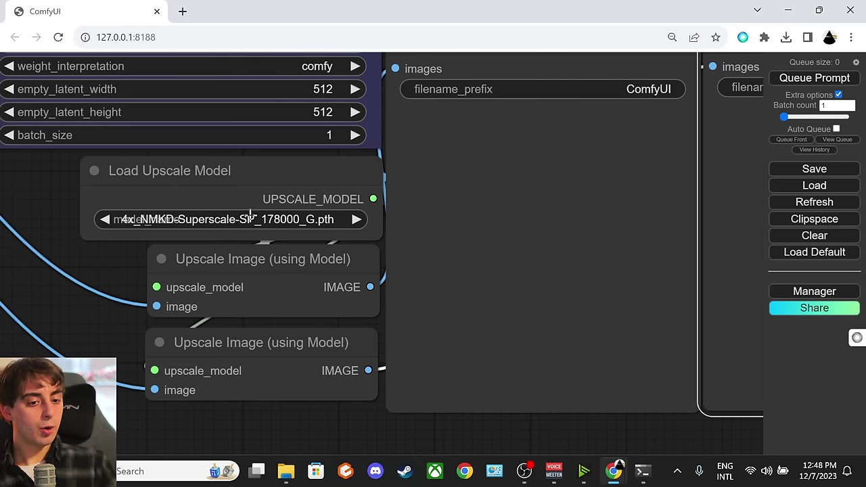
left_click(251, 218)
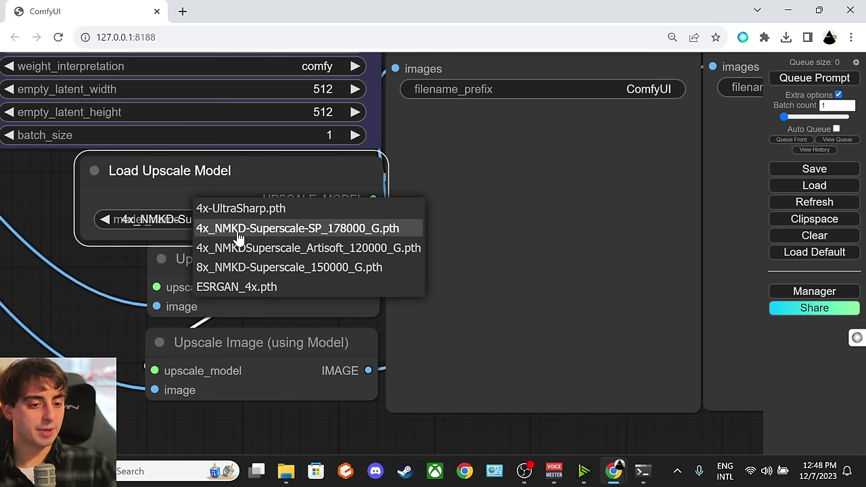
left_click(310, 230)
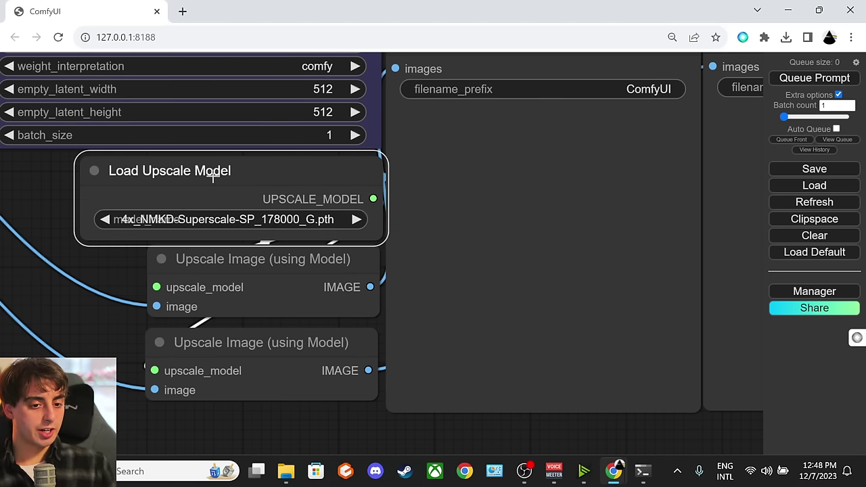
scroll(473, 216, "down", 4)
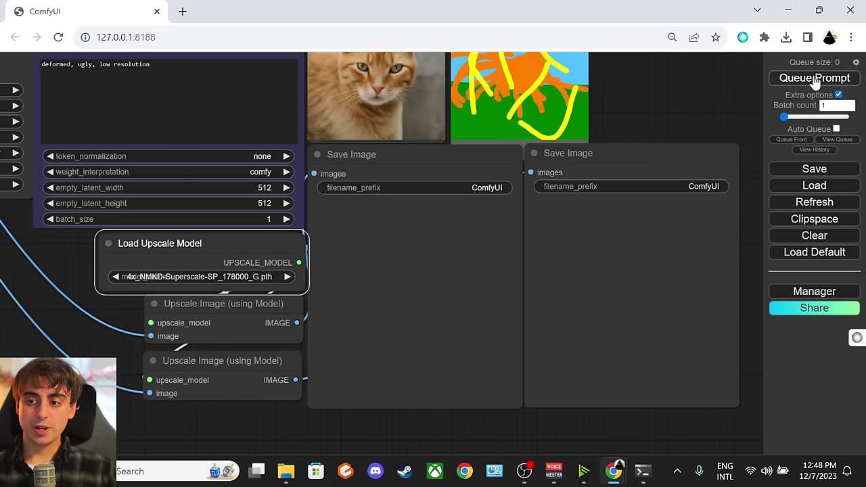
Queue the prompt once to upscale both cat images and output them through the Save Image nodes
left_click(816, 78)
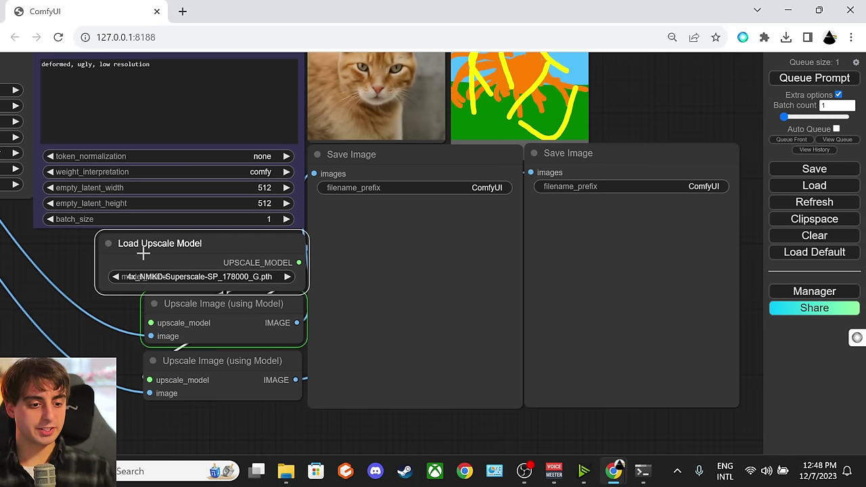
left_click_drag(397, 216, 371, 220)
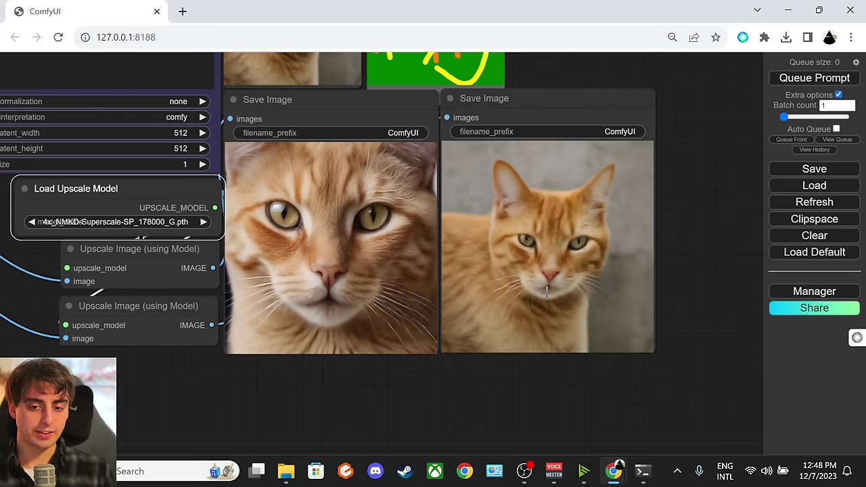
Examine the fur, eyes and whiskers of the upscaled cat images in the two Save Image nodes
left_click_drag(535, 248, 595, 436)
scroll(526, 318, "up", 10)
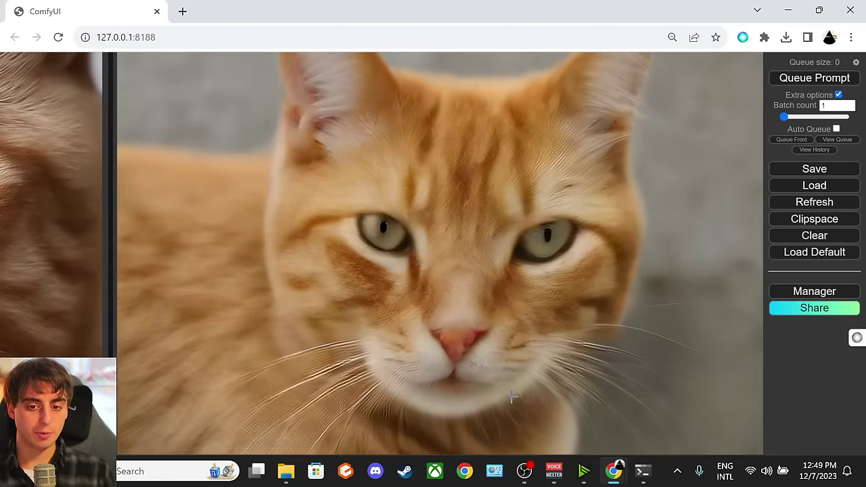
left_click_drag(512, 398, 675, 373)
scroll(628, 347, "down", 2)
left_click_drag(627, 347, 474, 354)
scroll(540, 317, "down", 2)
scroll(540, 318, "down", 2)
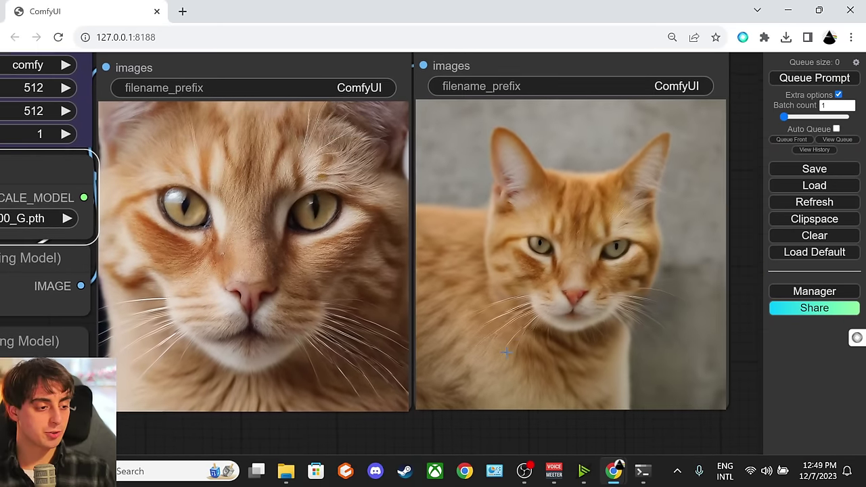
left_click_drag(528, 349, 570, 337)
scroll(570, 337, "down", 5)
scroll(546, 325, "up", 2)
Mute both Save Image nodes
left_click_drag(326, 191, 421, 203)
left_click(483, 125)
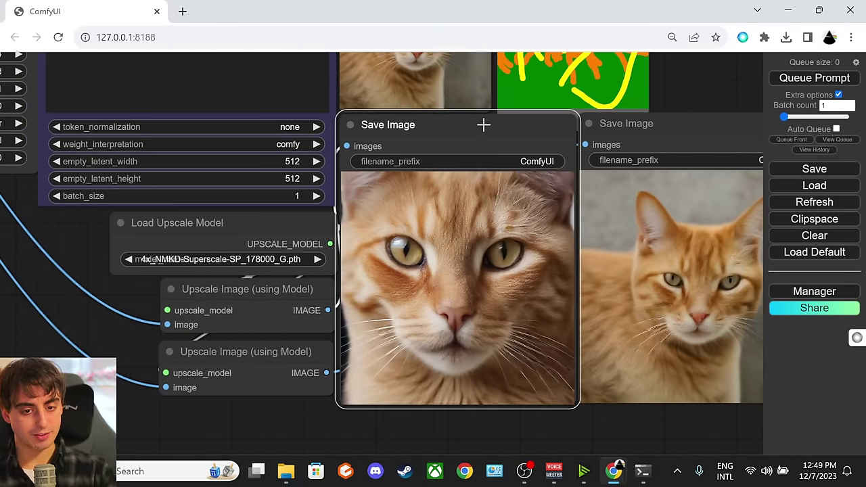
key("ctrl+m")
left_click(667, 128)
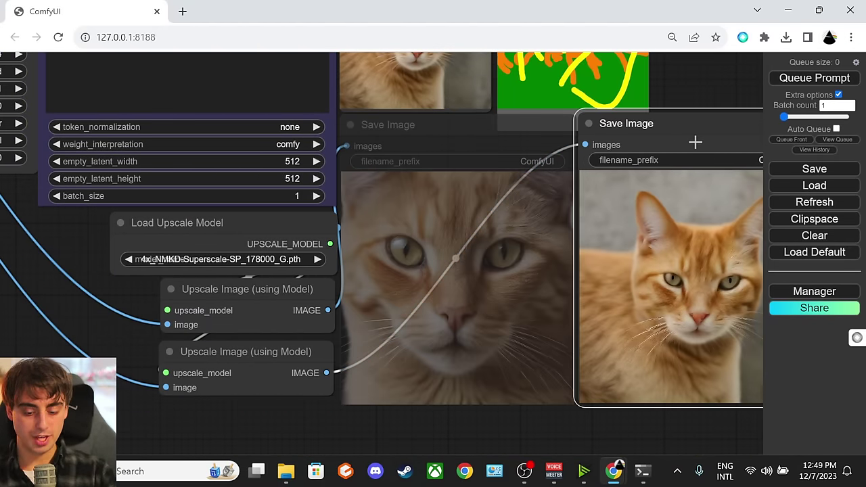
key("ctrl+m")
Reopen the drawing in the canvas editor with Auto Queue turned on and paint more yellow strokes over it
mouse_move(688, 127)
left_mouse_down()
mouse_move(557, 277)
mouse_move(528, 338)
left_mouse_up()
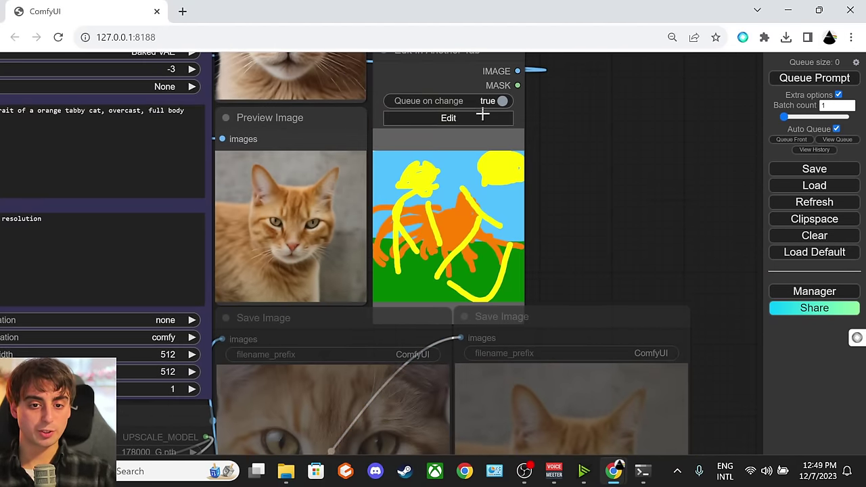
left_click(459, 124)
mouse_move(666, 194)
left_mouse_down()
mouse_move(725, 226)
mouse_move(719, 198)
mouse_move(710, 194)
mouse_move(756, 245)
mouse_move(719, 306)
mouse_move(667, 285)
mouse_move(657, 245)
mouse_move(693, 257)
mouse_move(619, 292)
mouse_move(595, 248)
mouse_move(621, 317)
mouse_move(573, 208)
mouse_move(606, 200)
left_mouse_up()
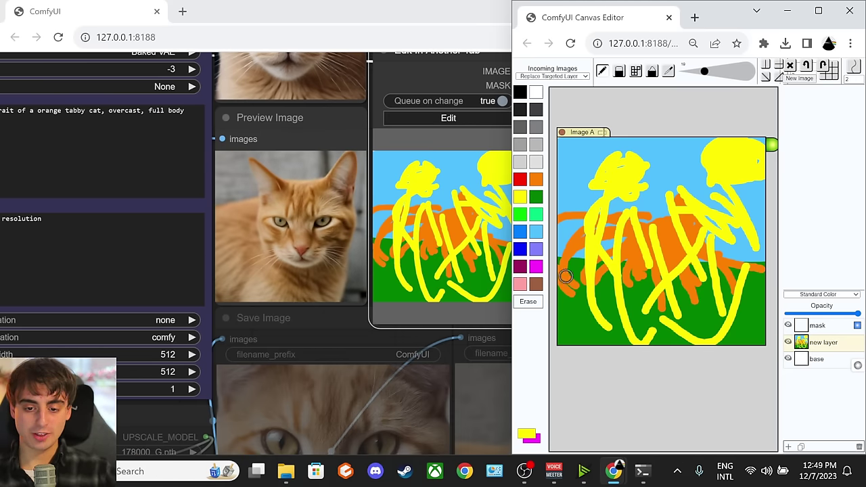
Cover the whole canvas in black using the brush at size 48
left_click(532, 305)
left_click(744, 78)
mouse_move(687, 140)
left_mouse_down()
mouse_move(725, 141)
mouse_move(800, 261)
mouse_move(472, 310)
mouse_move(518, 310)
mouse_move(630, 253)
mouse_move(451, 207)
mouse_move(575, 242)
mouse_move(781, 188)
mouse_move(590, 201)
mouse_move(498, 193)
mouse_move(624, 128)
mouse_move(767, 188)
mouse_move(589, 311)
left_mouse_up()
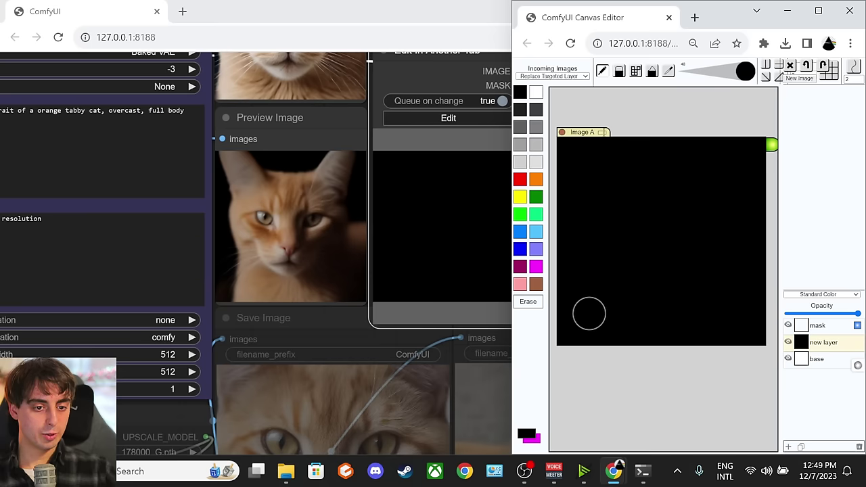
Paint a large light blue shape over the middle and lower area of the black canvas
left_click(535, 180)
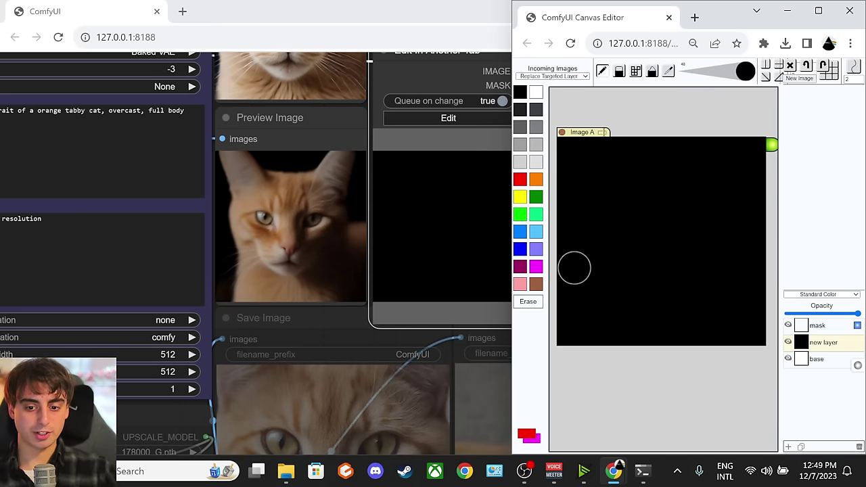
left_click(536, 232)
mouse_move(615, 342)
left_mouse_down()
mouse_move(621, 172)
mouse_move(711, 335)
mouse_move(619, 215)
mouse_move(632, 366)
mouse_move(693, 352)
mouse_move(690, 181)
mouse_move(749, 327)
mouse_move(741, 352)
mouse_move(728, 335)
mouse_move(763, 306)
mouse_move(759, 287)
mouse_move(734, 325)
mouse_move(743, 230)
mouse_move(740, 260)
mouse_move(719, 208)
left_mouse_up()
Examine the updated cat previews beside the painted canvas and the Efficient Loader prompts
scroll(332, 241, "up", 3)
left_click_drag(332, 241, 342, 309)
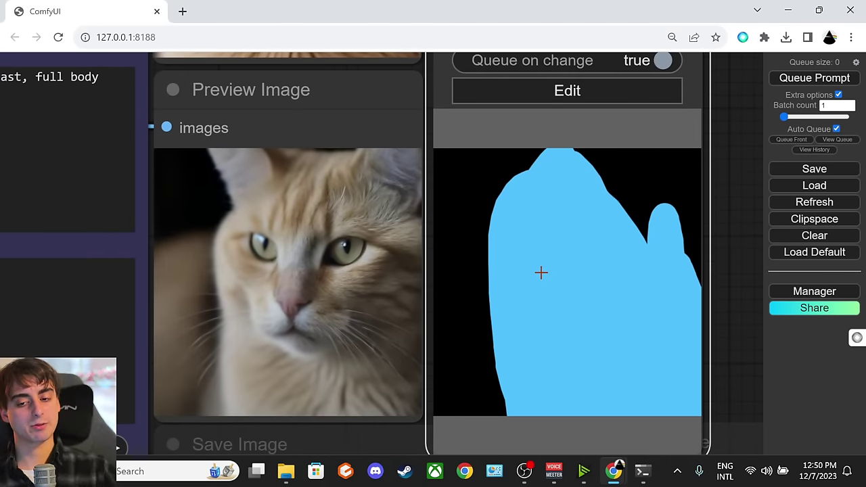
scroll(541, 272, "down", 8)
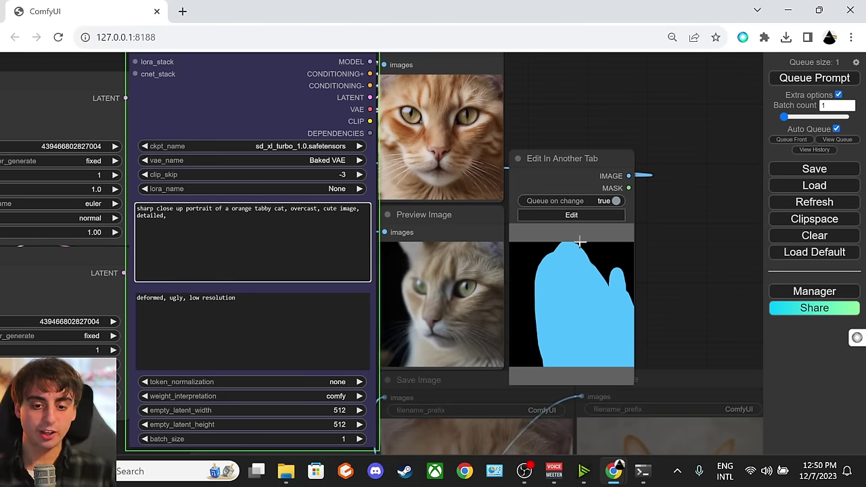
scroll(580, 241, "up", 6)
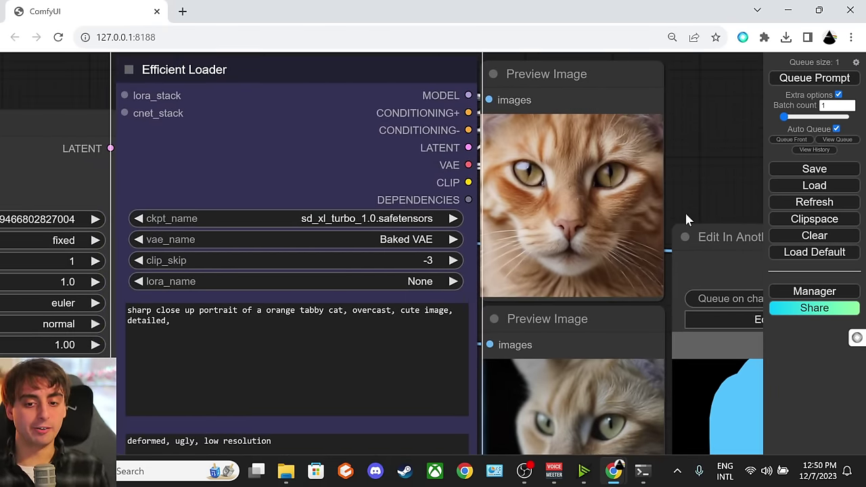
Close the ComfyUI browser window and the command window running its server
key("alt+F4")
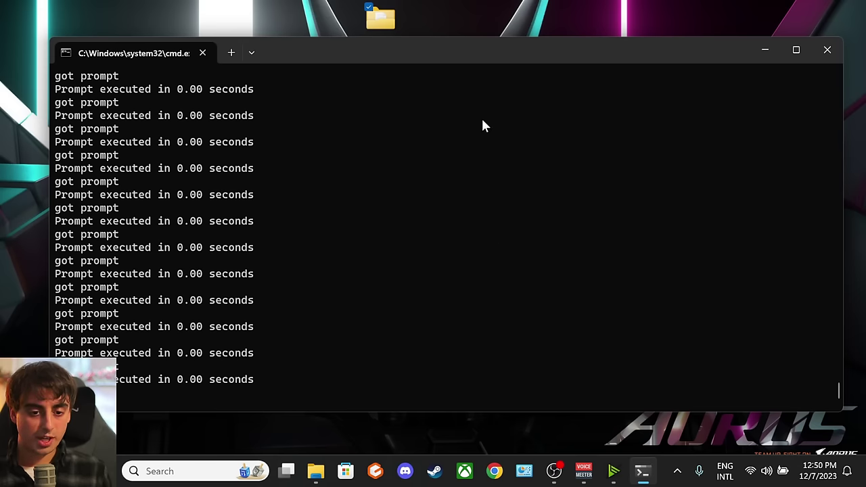
left_click(829, 55)
Reposition the ComfyUI_windows_portable folder on the desktop, open it and go into its ComfyUI subfolder
left_click_drag(396, 17, 404, 145)
double_click(382, 154)
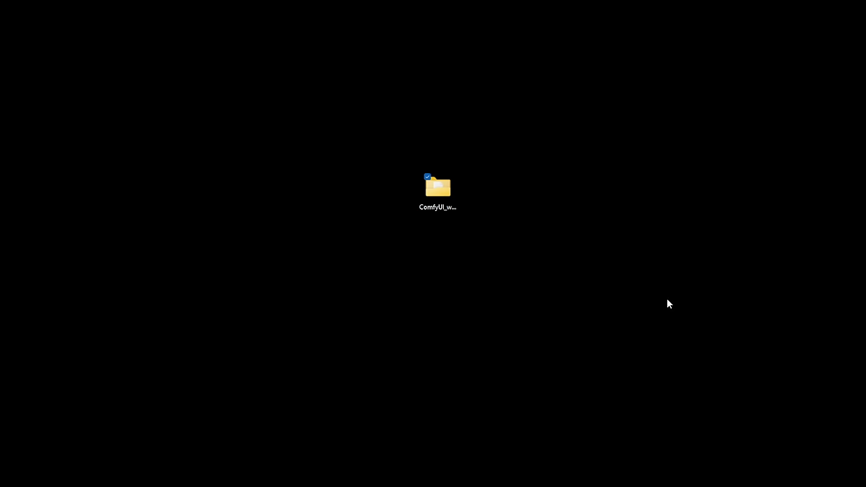
key("Return")
double_click(354, 186)
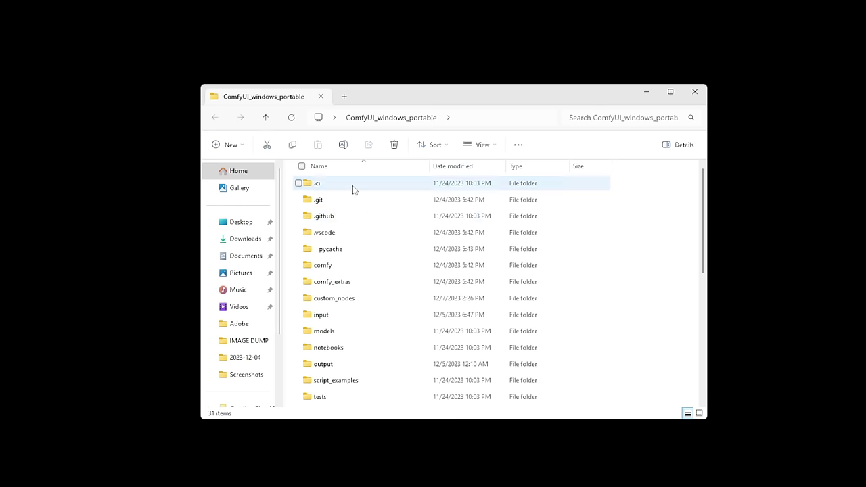